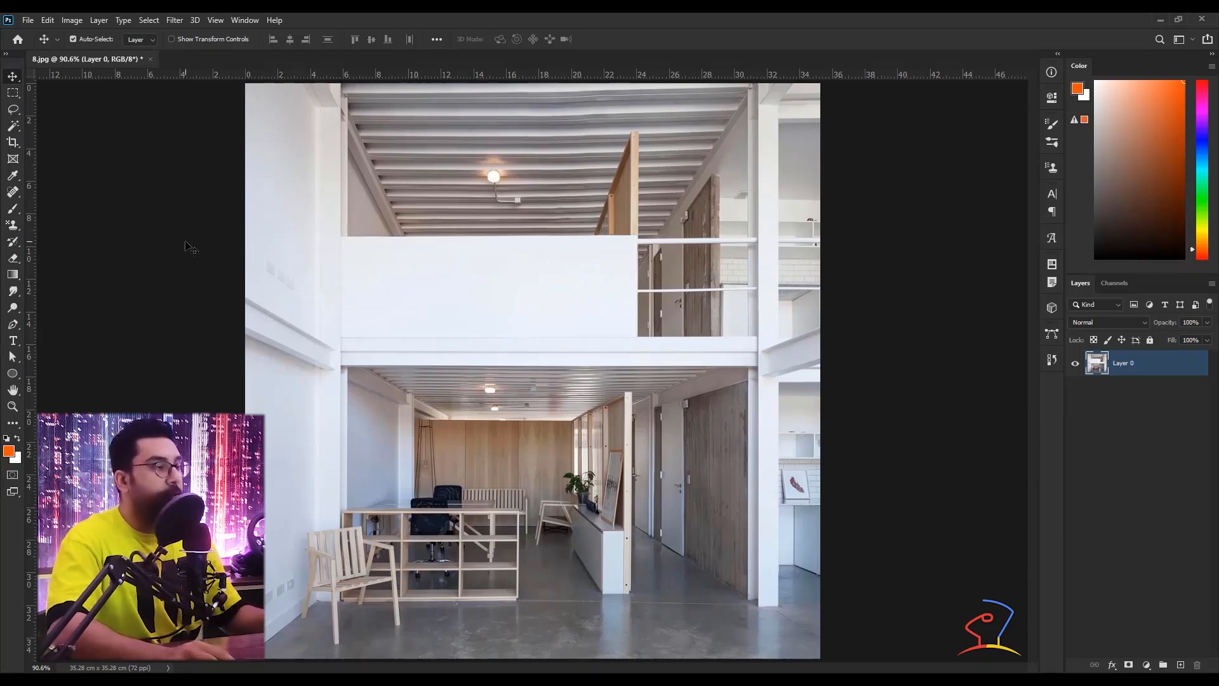
# Set up the Pattern Stamp tool with the pale-blue rippled Water pattern and a 173 px brush, and duplicate the photo layer
pyautogui.moveTo(9, 230); pyautogui.dragTo(71, 237)
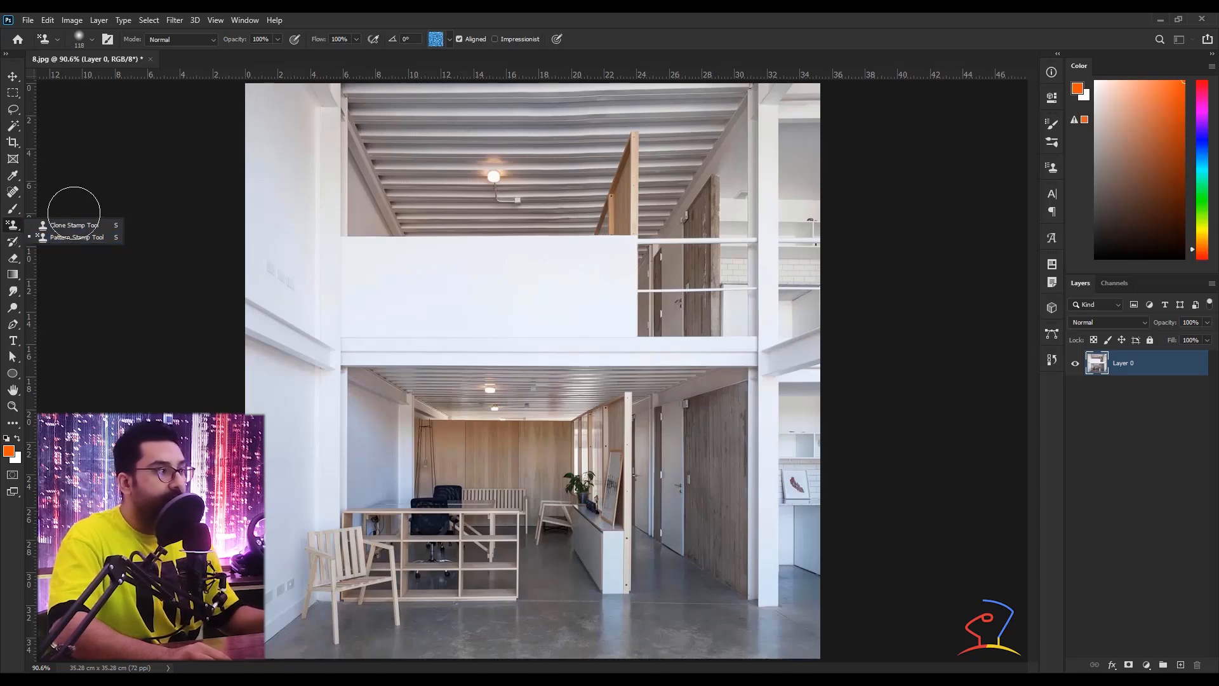
pyautogui.click(56, 240)
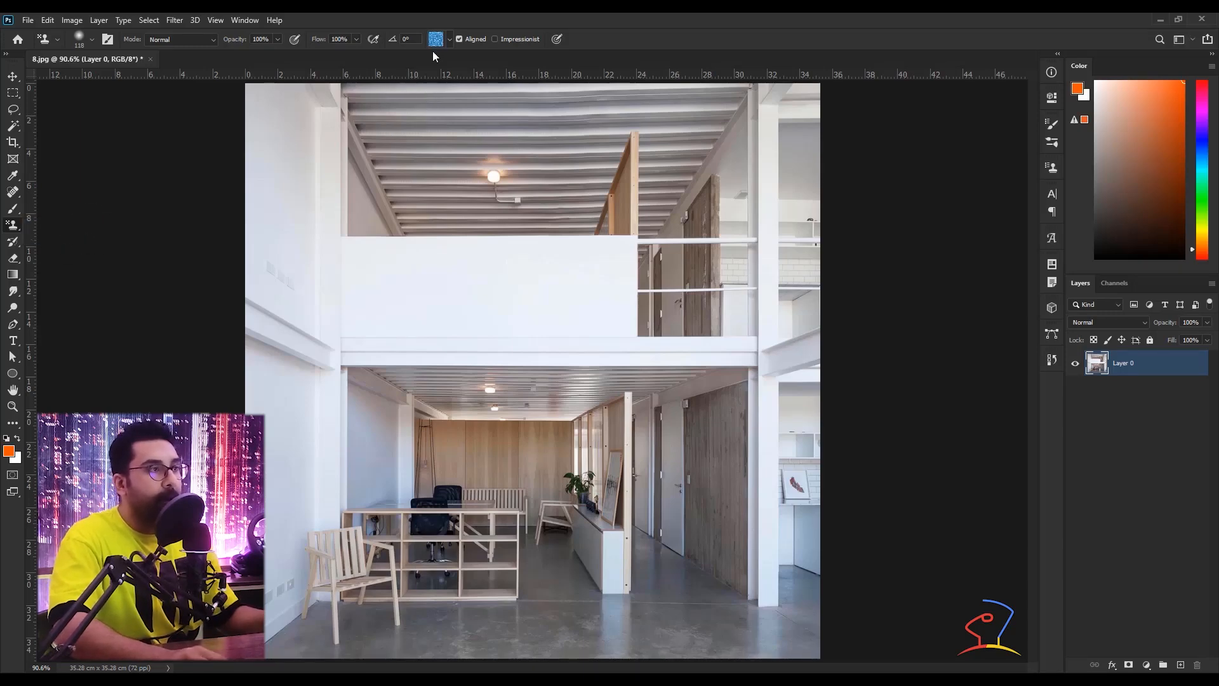
pyautogui.click(451, 40)
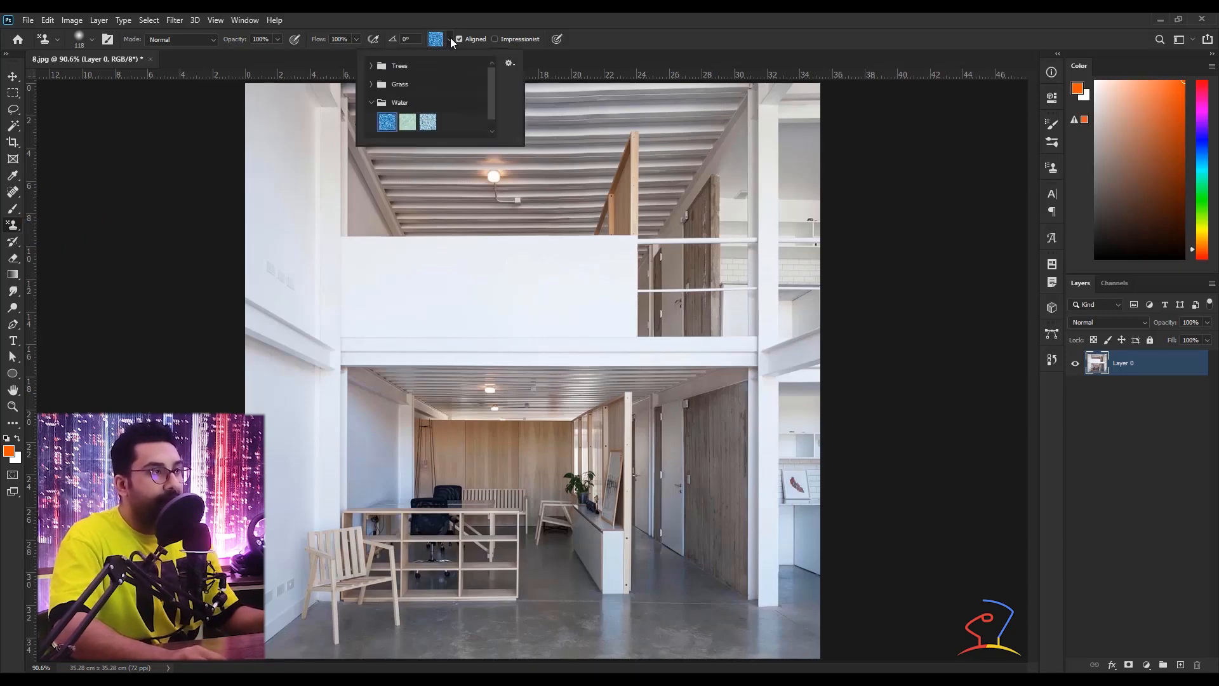
pyautogui.click(428, 122)
pyautogui.keyDown('alt'); pyautogui.rightClick(356, 271); pyautogui.keyUp('alt')
pyautogui.moveTo(365, 273); pyautogui.dragTo(381, 273)
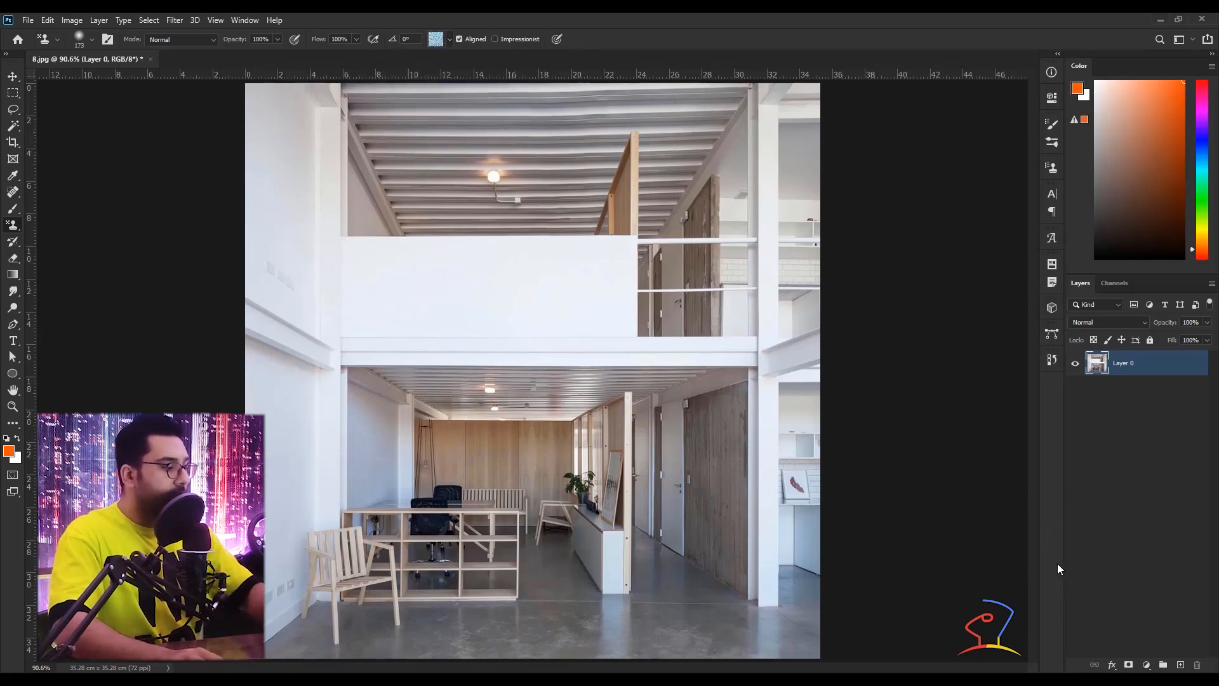
pyautogui.hotkey('ctrl', 'j')
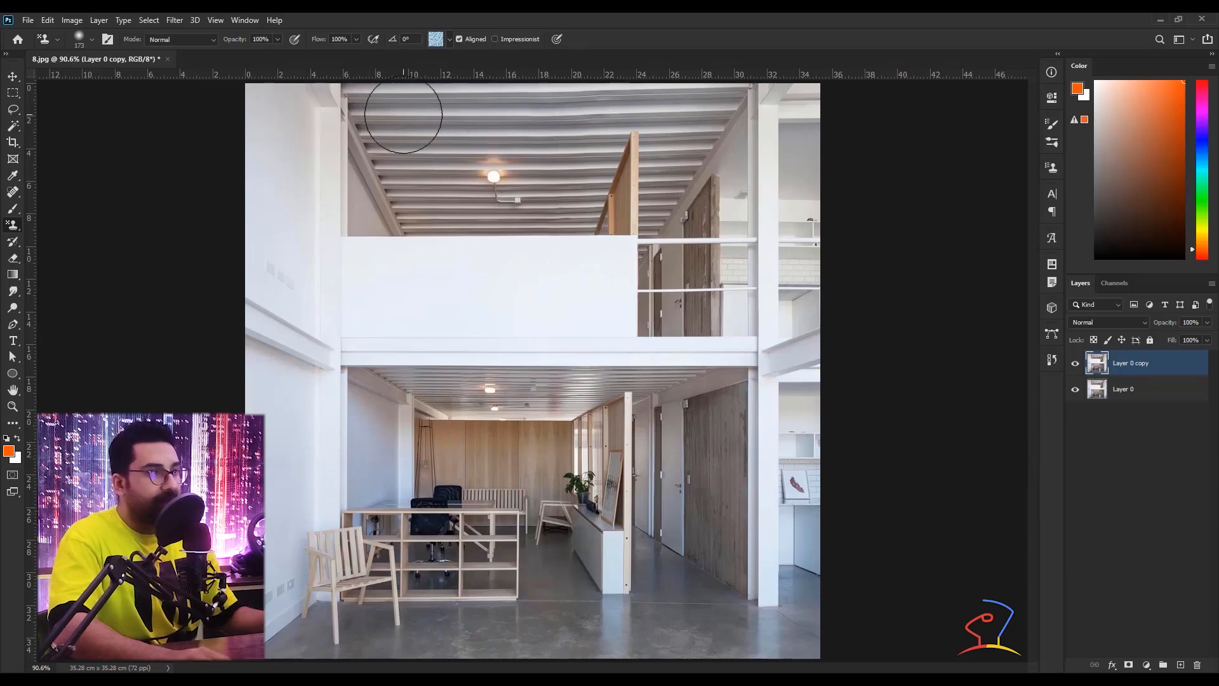
# Try painting the pale-blue water pattern over the upper half of the layer copy and undo it
pyautogui.click(450, 38)
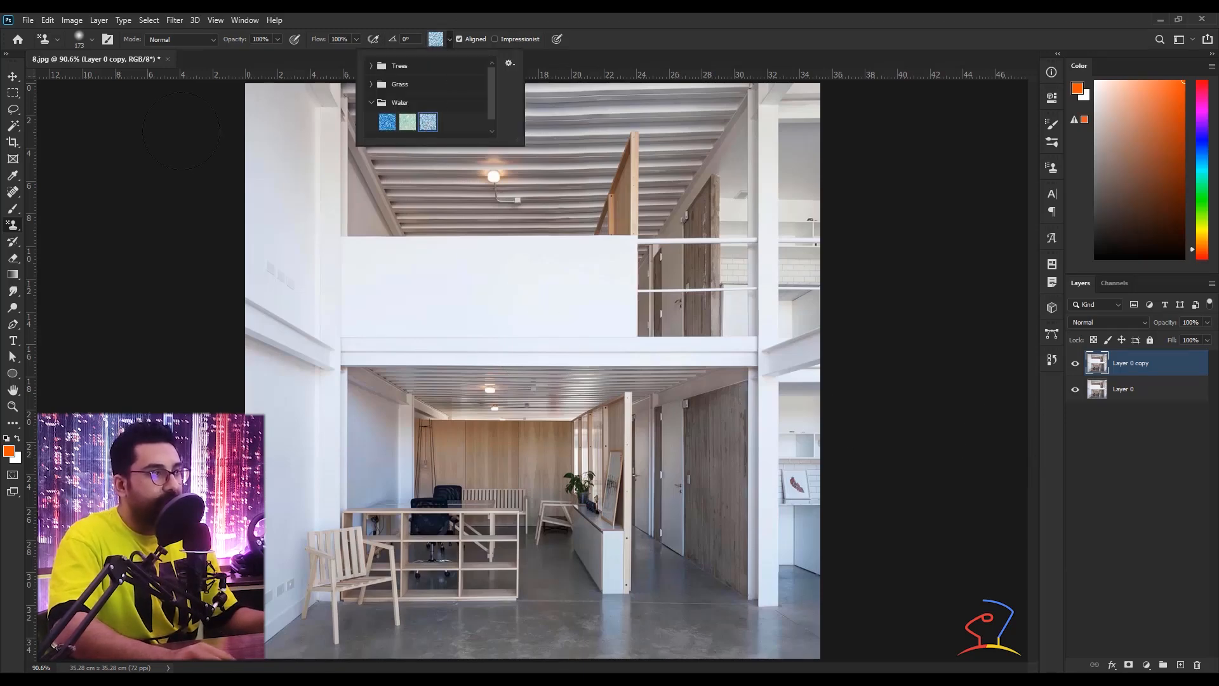
pyautogui.moveTo(181, 130)
pyautogui.mouseDown()
pyautogui.moveTo(571, 123)
pyautogui.moveTo(816, 145)
pyautogui.moveTo(693, 177)
pyautogui.moveTo(428, 198)
pyautogui.moveTo(286, 178)
pyautogui.moveTo(265, 236)
pyautogui.moveTo(457, 259)
pyautogui.moveTo(784, 264)
pyautogui.moveTo(645, 304)
pyautogui.moveTo(266, 311)
pyautogui.moveTo(194, 247)
pyautogui.mouseUp()
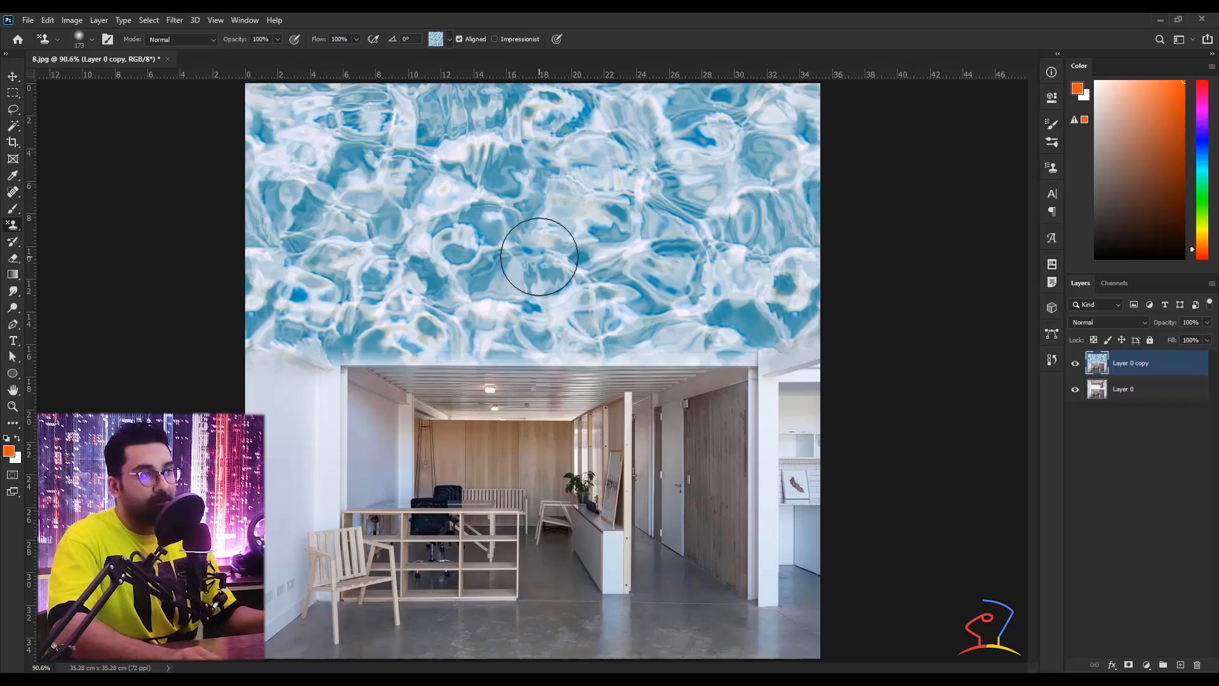
pyautogui.hotkey('ctrl', 'z')
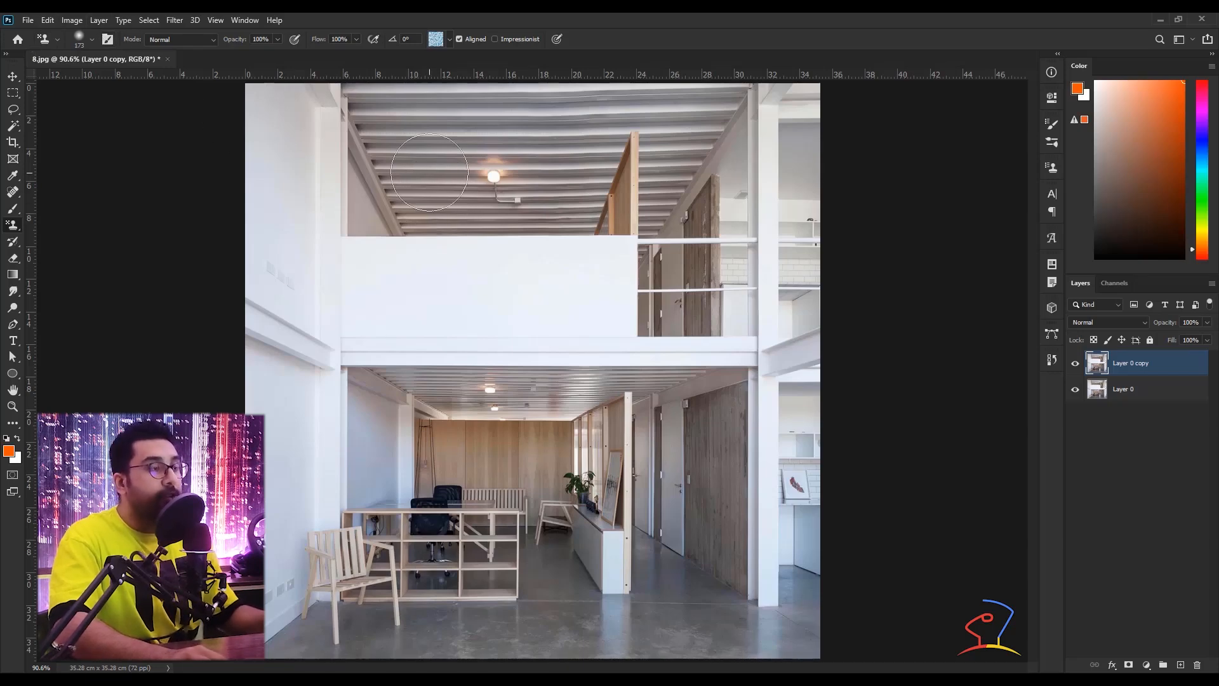
# Open the brush preset library for the Pattern Stamp tool
pyautogui.click(107, 40)
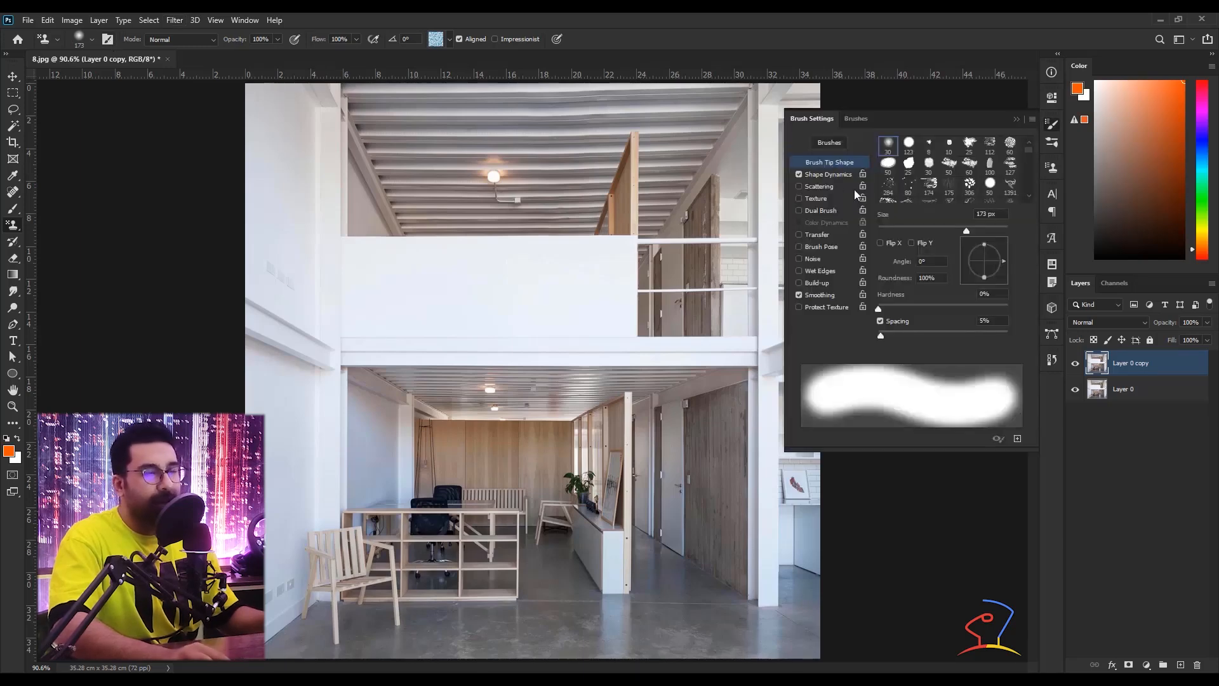
pyautogui.click(855, 118)
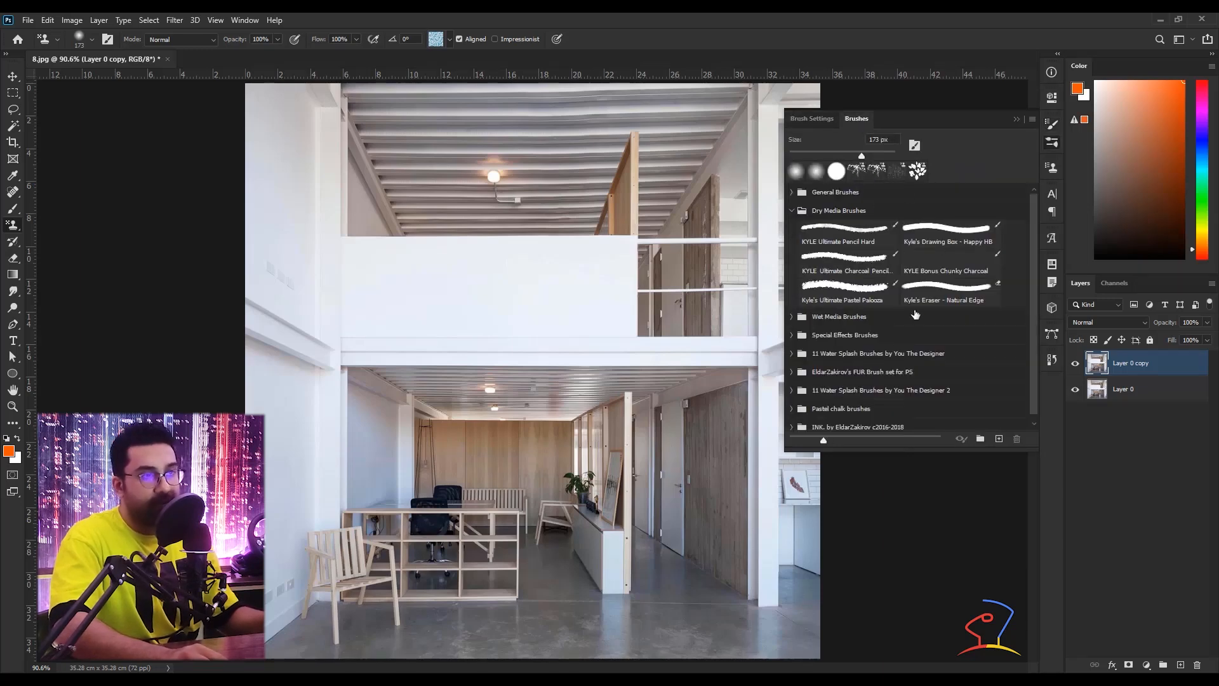
# Try the Kyle's Ultimate Pastel Palooza preset from Dry Media Brushes and return to the Pattern Stamp tool
pyautogui.click(848, 290)
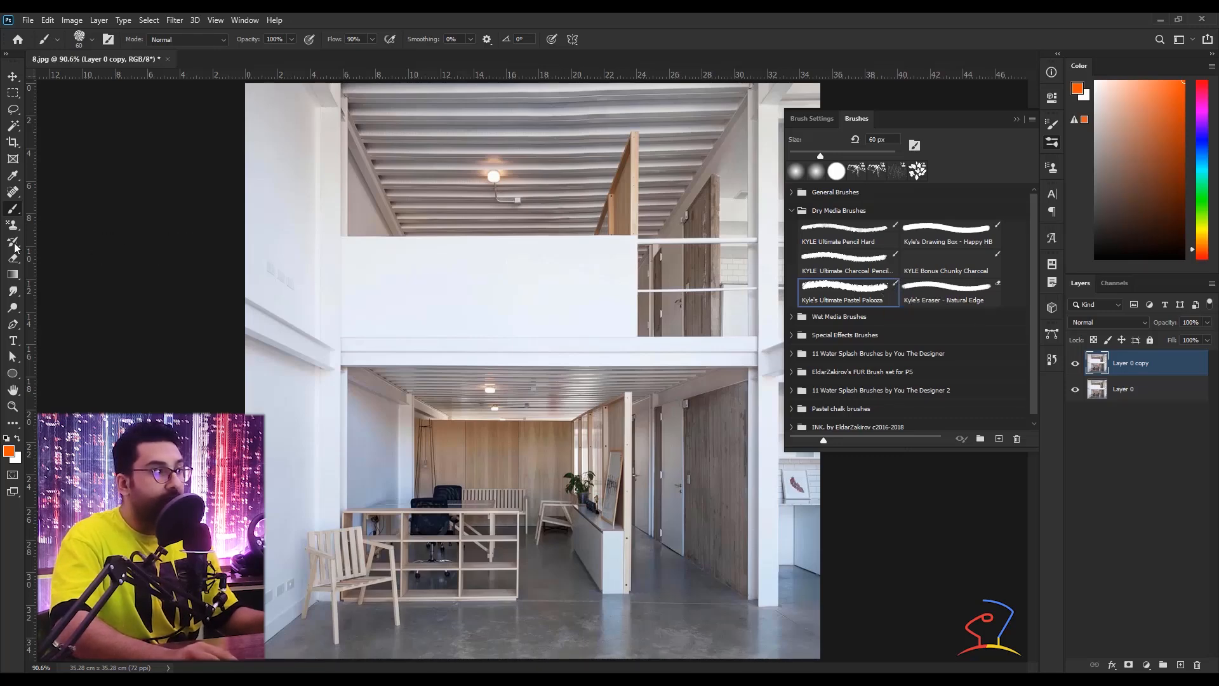
pyautogui.rightClick(12, 209)
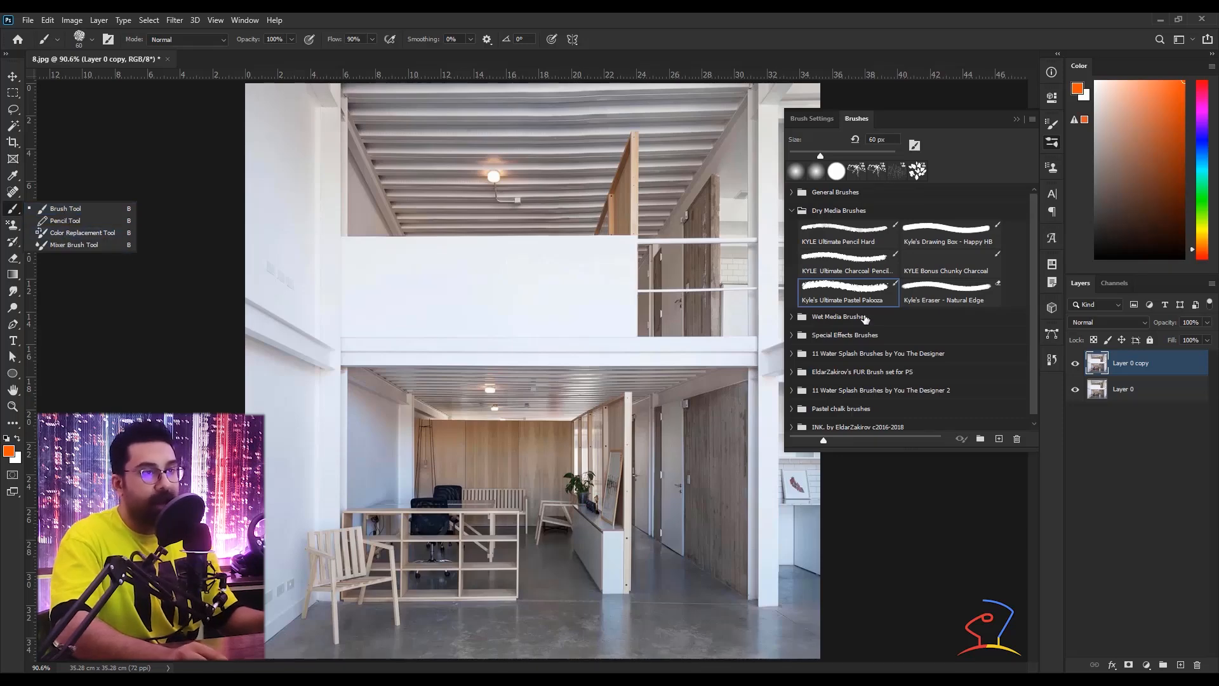
pyautogui.click(792, 316)
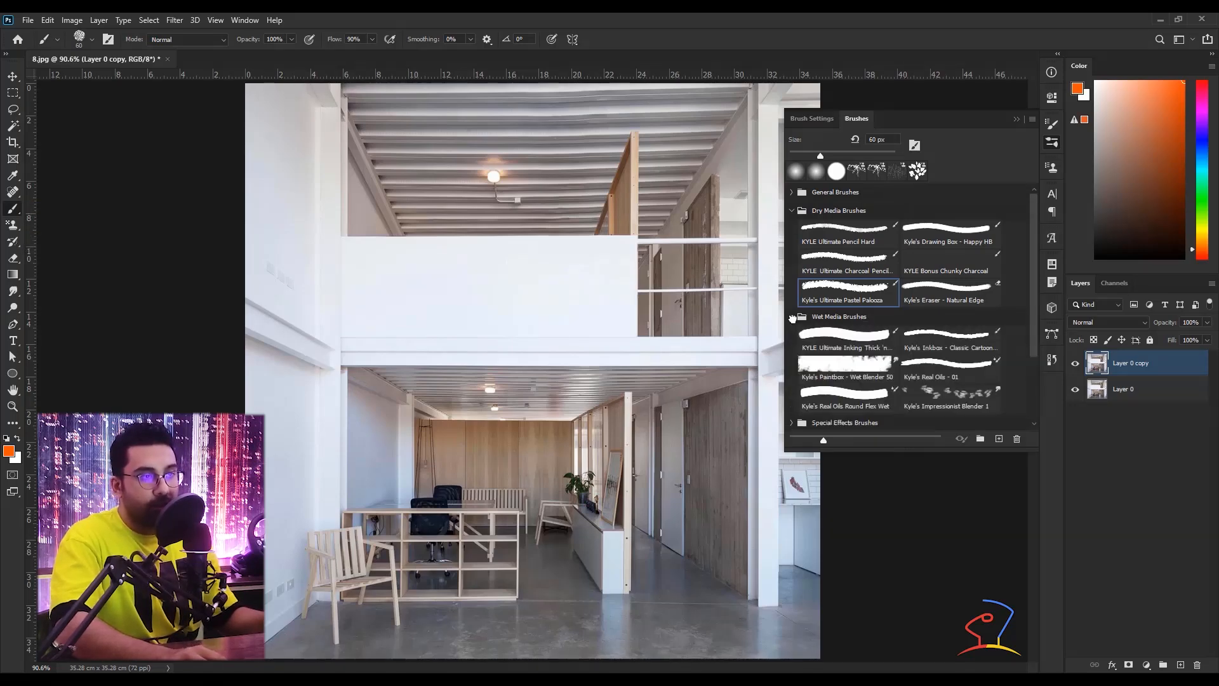
pyautogui.scroll(-1, 850, 351)
pyautogui.rightClick(15, 226)
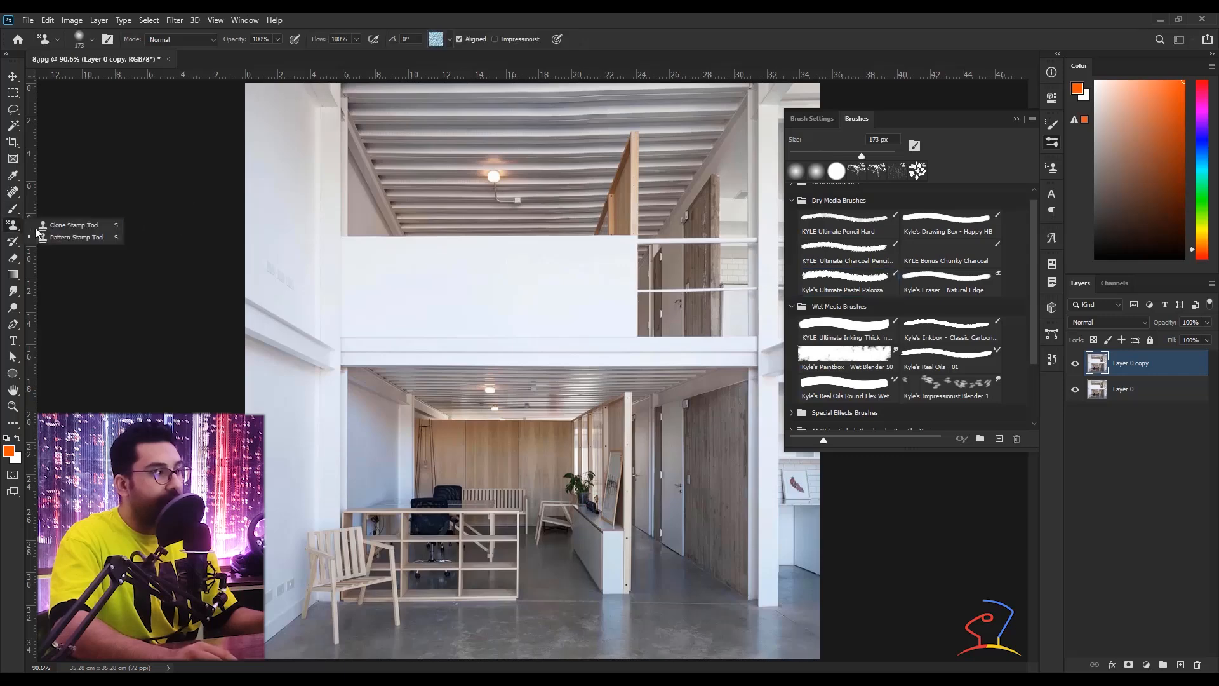
pyautogui.click(61, 238)
# Choose Sampled Brush 10 from 11 Water Splash Brushes by You The Designer and reduce its size to 498 px
pyautogui.scroll(-2, 946, 361)
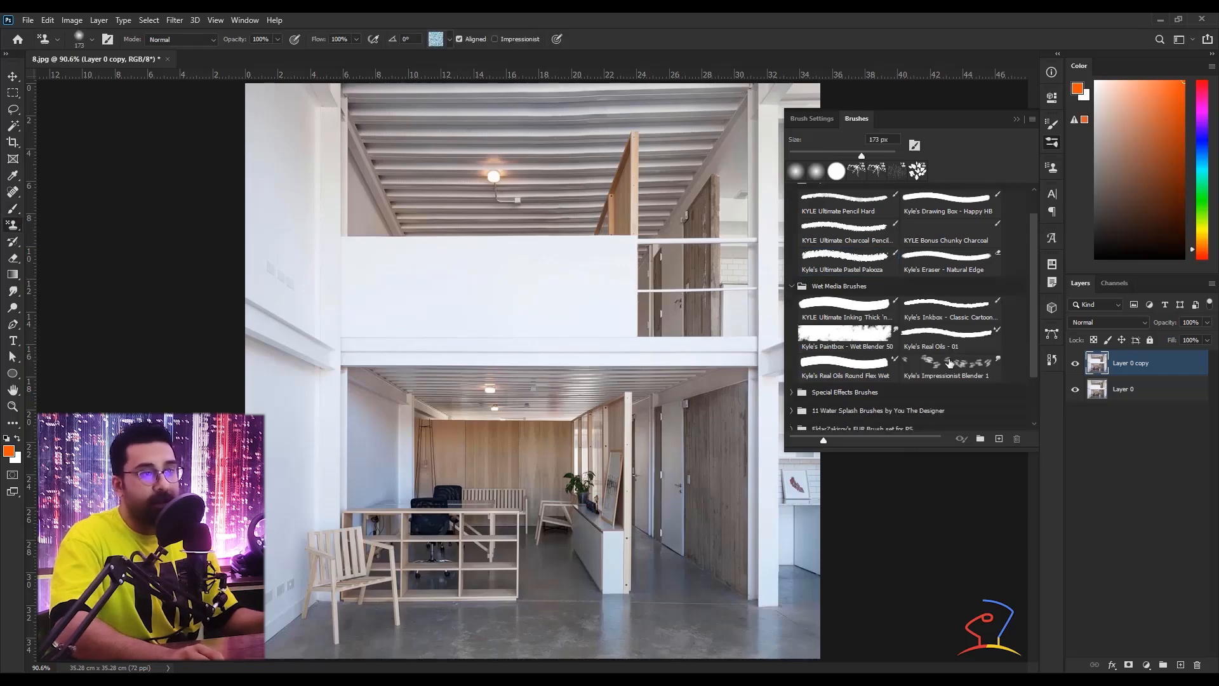
pyautogui.click(794, 401)
pyautogui.scroll(-3, 809, 374)
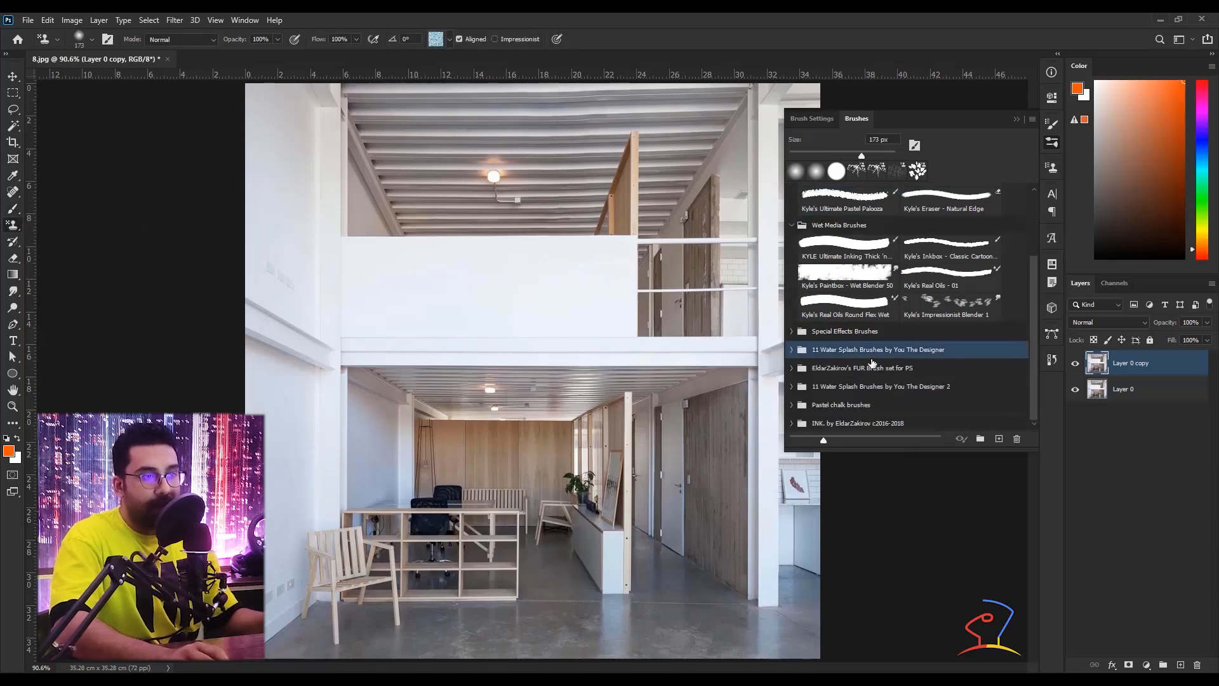
pyautogui.click(793, 347)
pyautogui.scroll(-5, 891, 379)
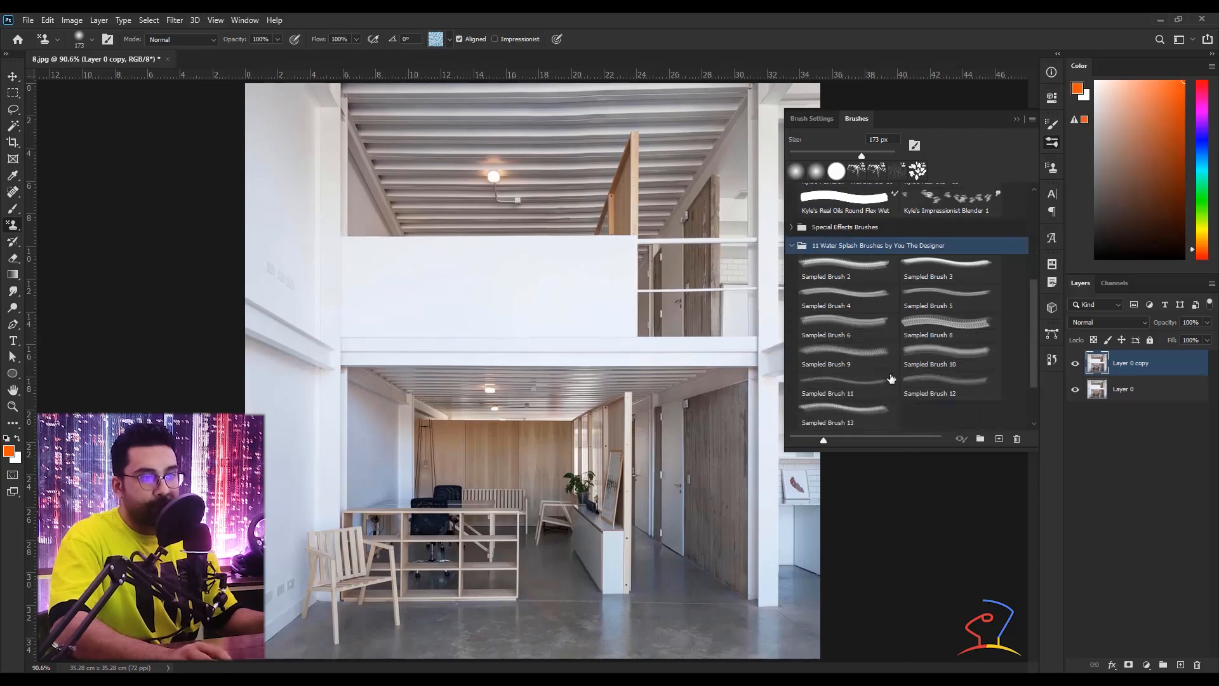
pyautogui.click(938, 359)
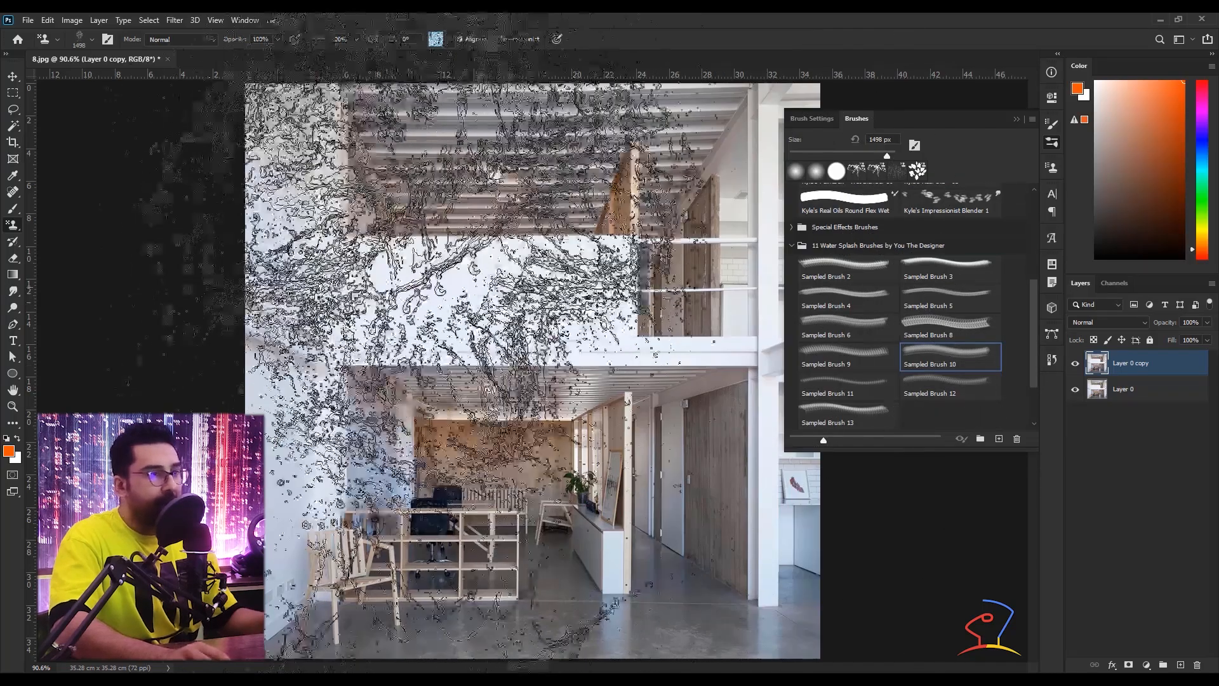
pyautogui.press('[')
pyautogui.press('[')
pyautogui.press('[')
pyautogui.press('[')
pyautogui.press('[')
pyautogui.press('[')
pyautogui.press('[')
pyautogui.press('[')
pyautogui.press('[')
pyautogui.press('[')
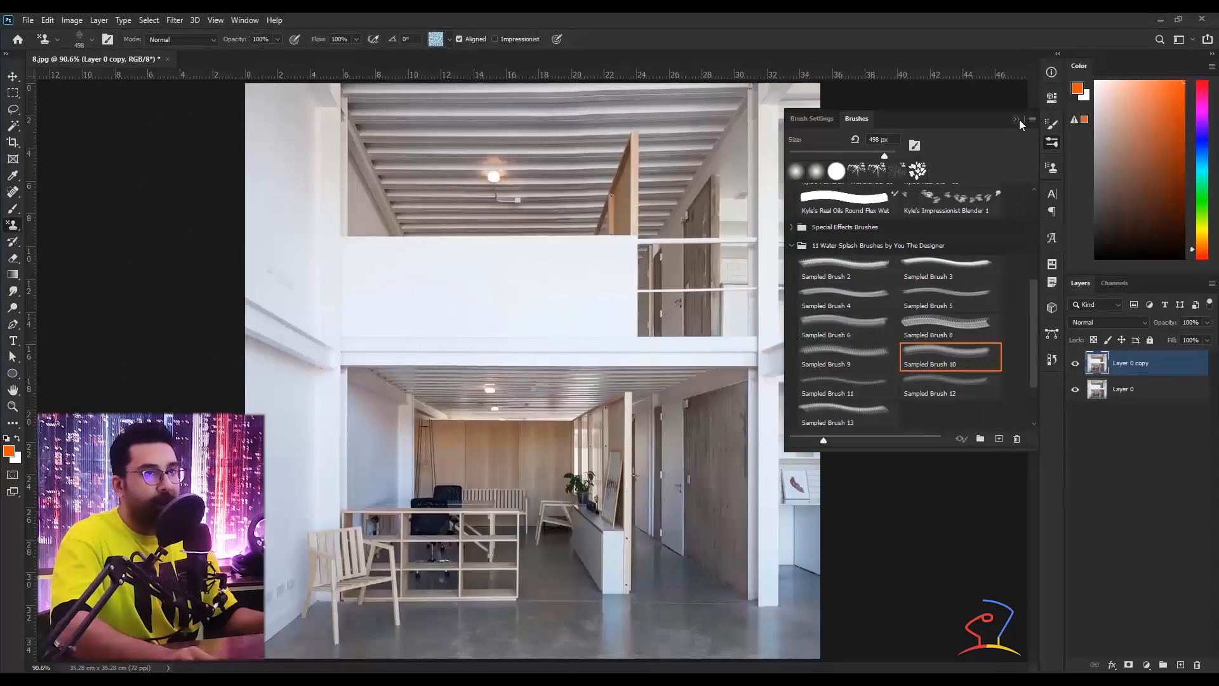
pyautogui.click(1017, 119)
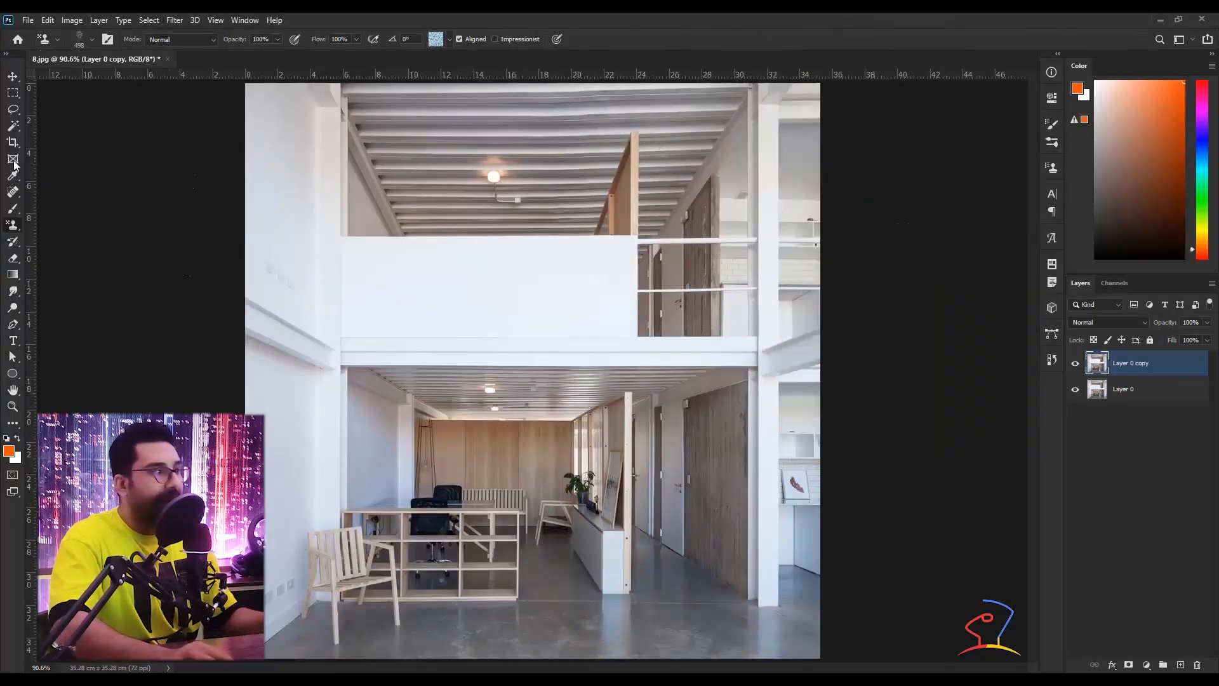
# Select the blue mosaic Water pattern and stamp it once on the white balcony wall to check the brush texture
pyautogui.click(449, 39)
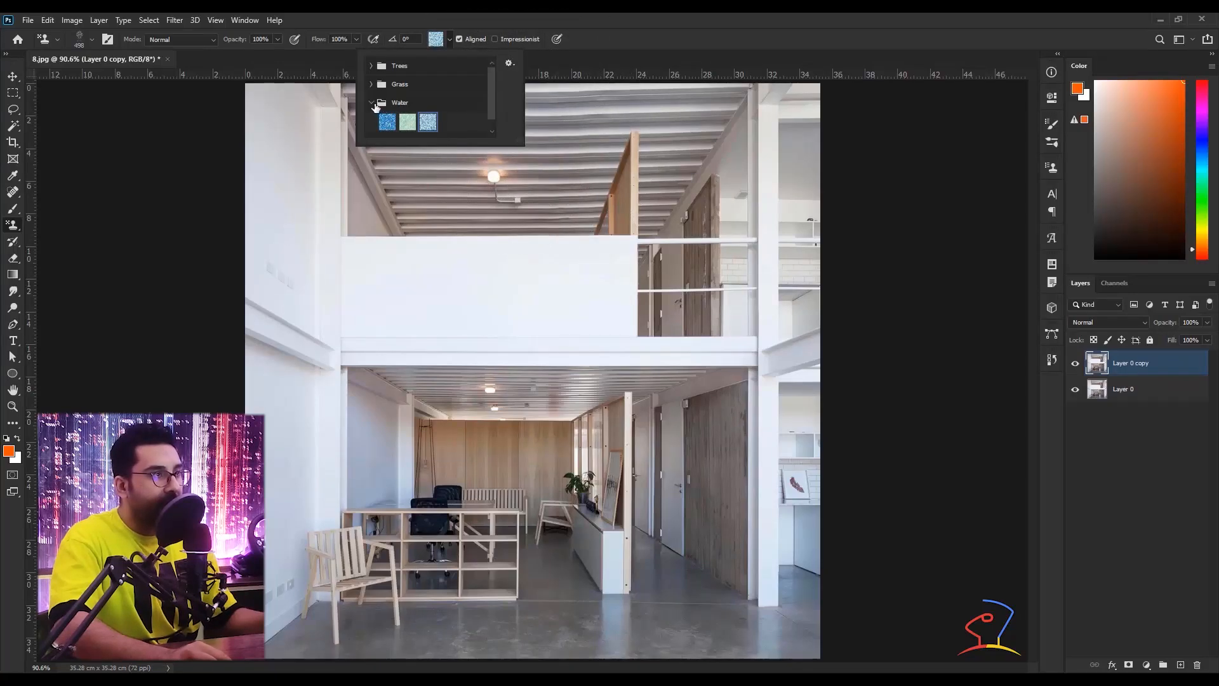
pyautogui.click(387, 122)
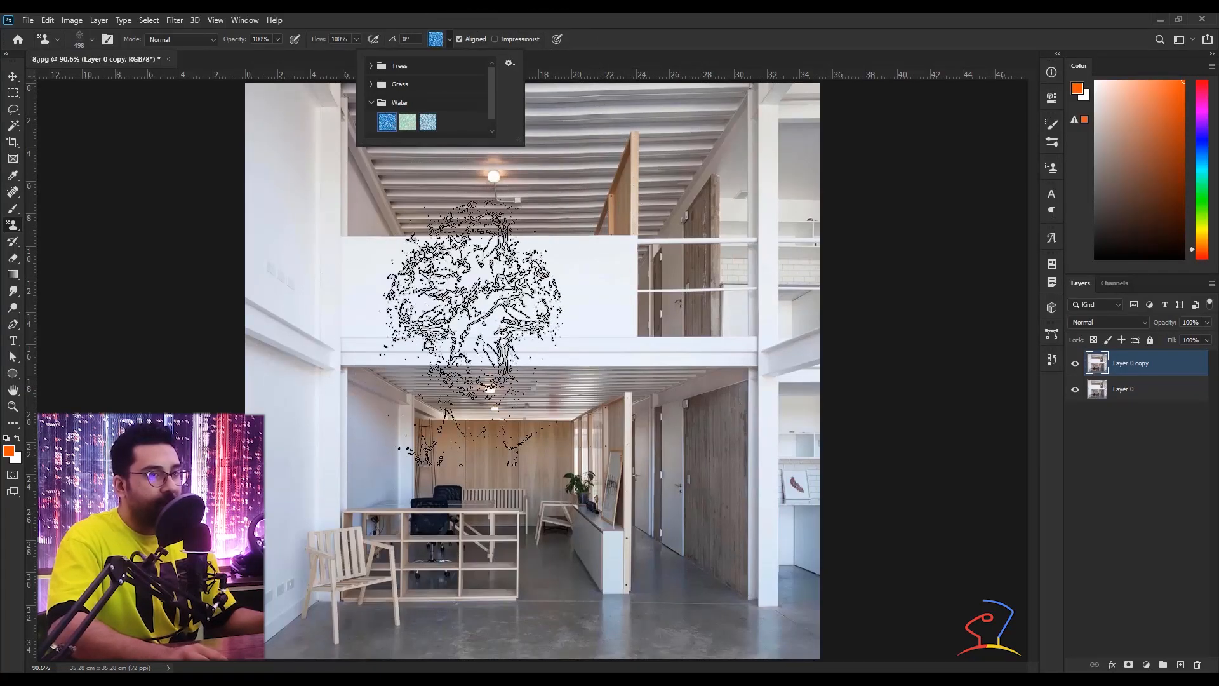
pyautogui.click(472, 333)
pyautogui.scroll(5, 483, 305)
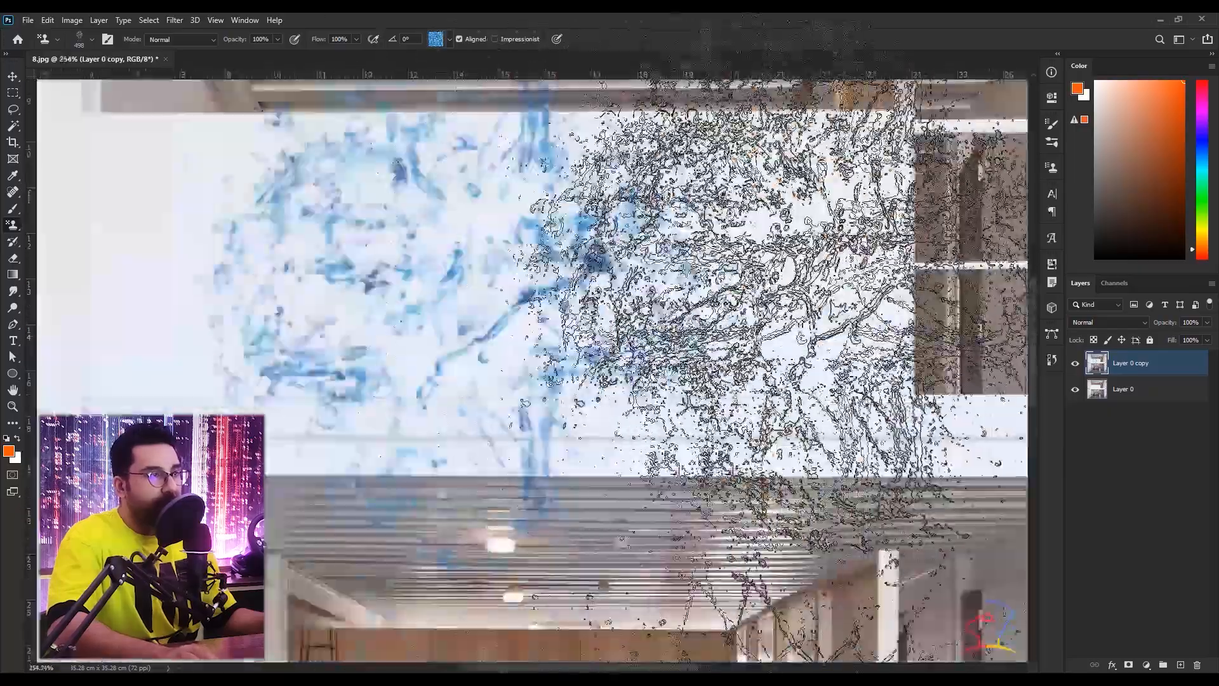
pyautogui.scroll(3, 748, 343)
pyautogui.scroll(-6, 694, 315)
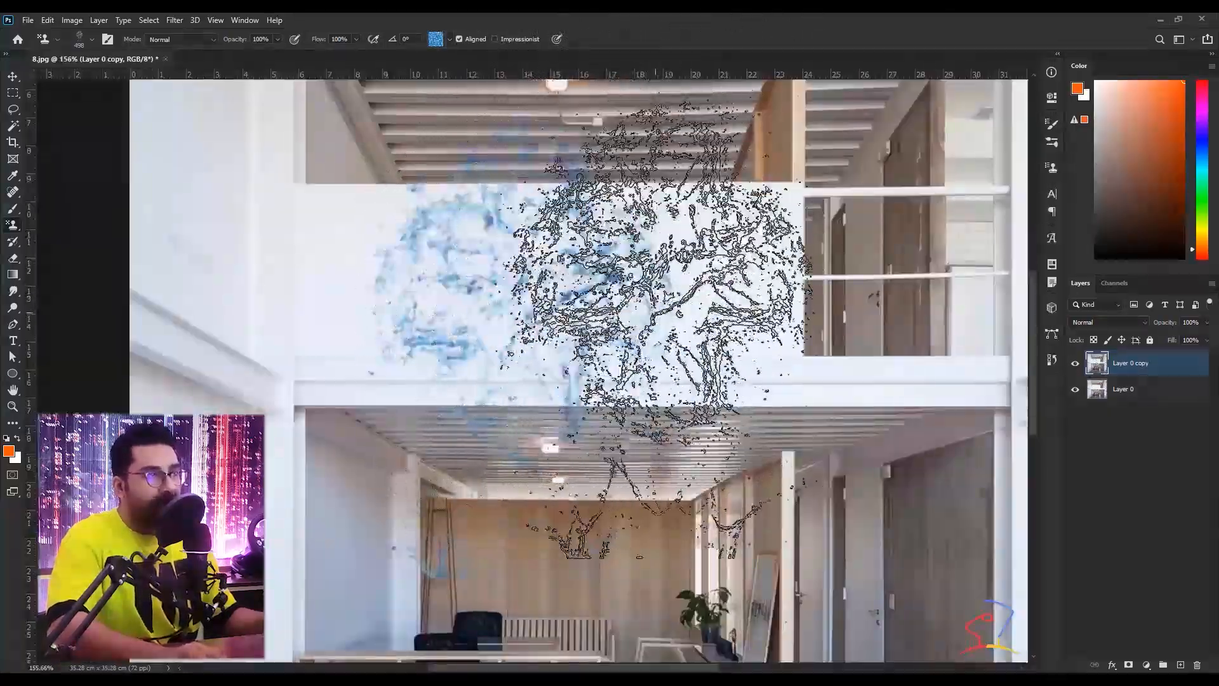
pyautogui.scroll(-3, 657, 323)
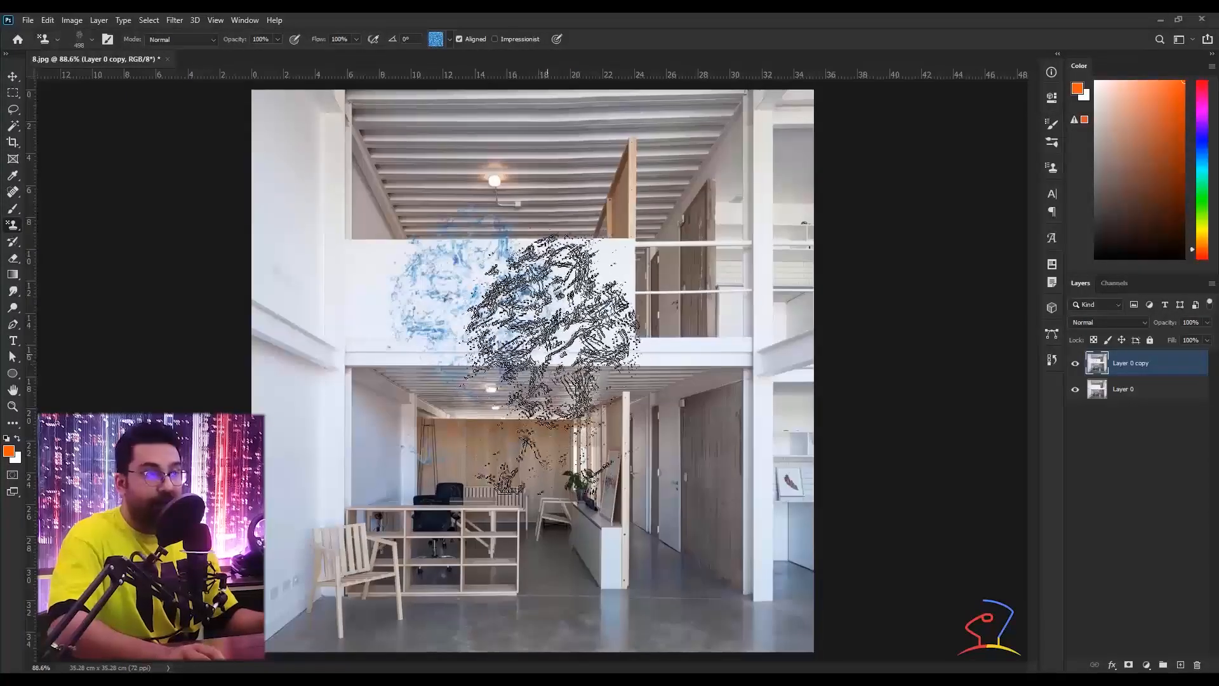
# Try painting the blue mosaic pattern broadly over the balcony and the middle of the interior
pyautogui.moveTo(571, 292)
pyautogui.mouseDown()
pyautogui.moveTo(375, 275)
pyautogui.moveTo(433, 321)
pyautogui.moveTo(452, 404)
pyautogui.moveTo(581, 455)
pyautogui.moveTo(709, 315)
pyautogui.moveTo(651, 249)
pyautogui.moveTo(497, 204)
pyautogui.moveTo(478, 385)
pyautogui.moveTo(585, 455)
pyautogui.mouseUp()
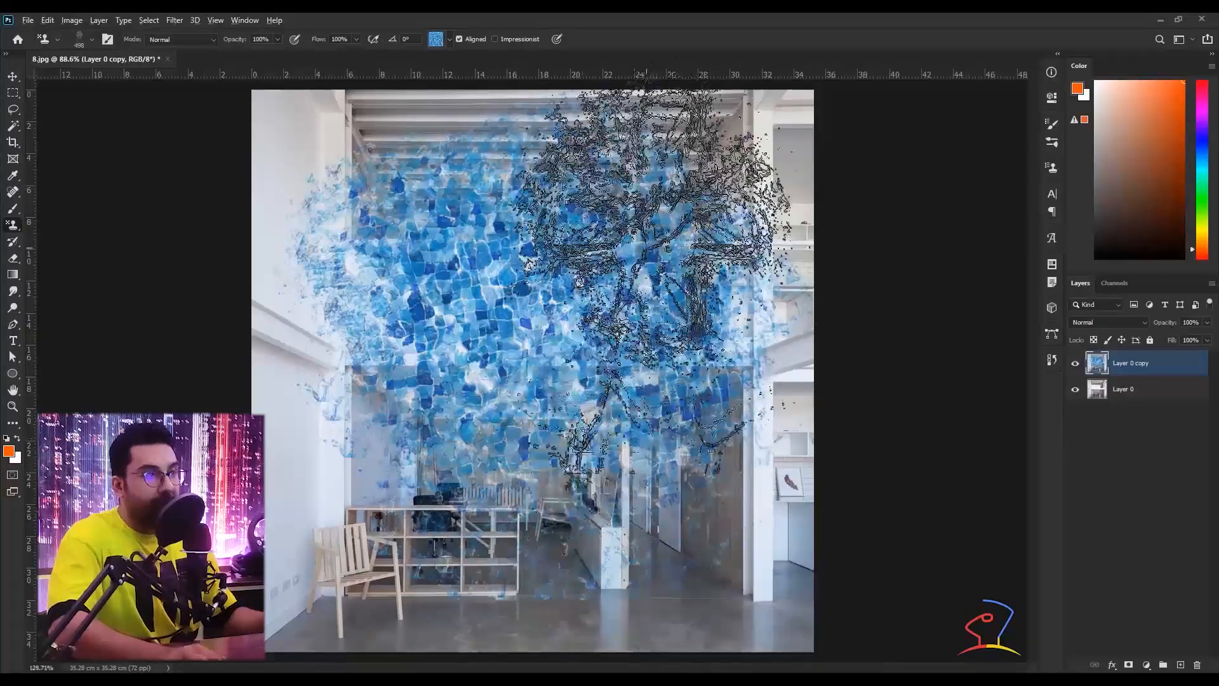
pyautogui.scroll(3, 643, 295)
pyautogui.hotkey('ctrl', '0')
pyautogui.scroll(3, 549, 264)
pyautogui.scroll(-3, 521, 273)
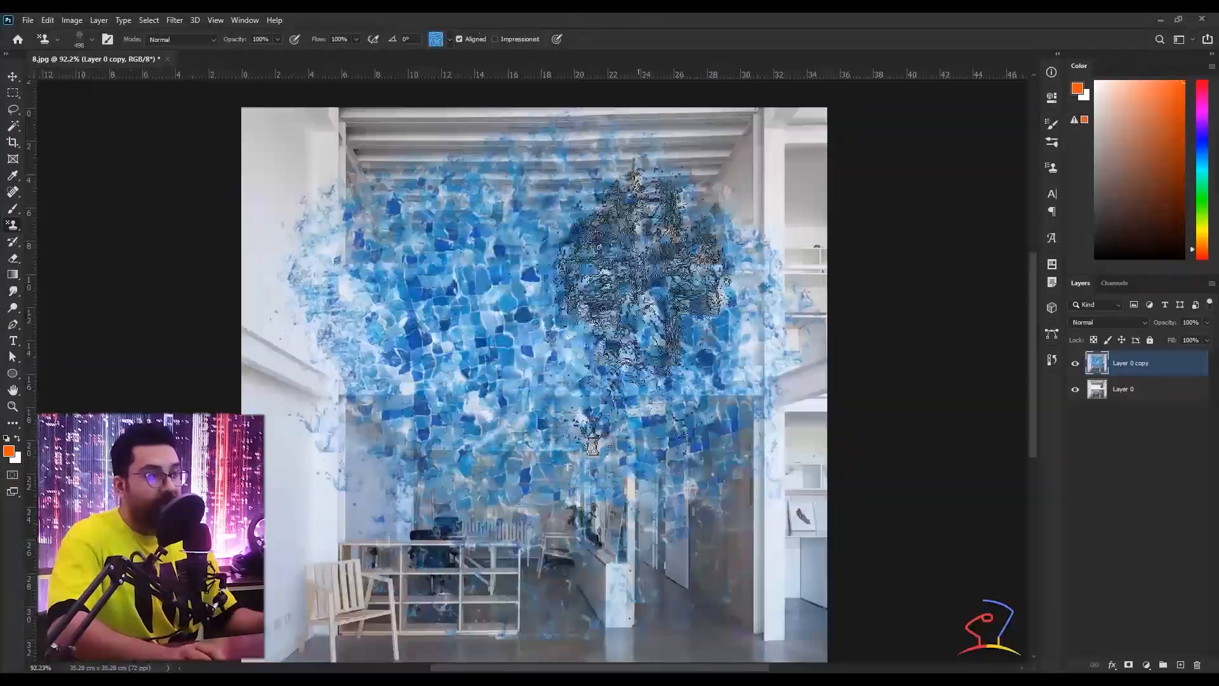
pyautogui.scroll(5, 828, 465)
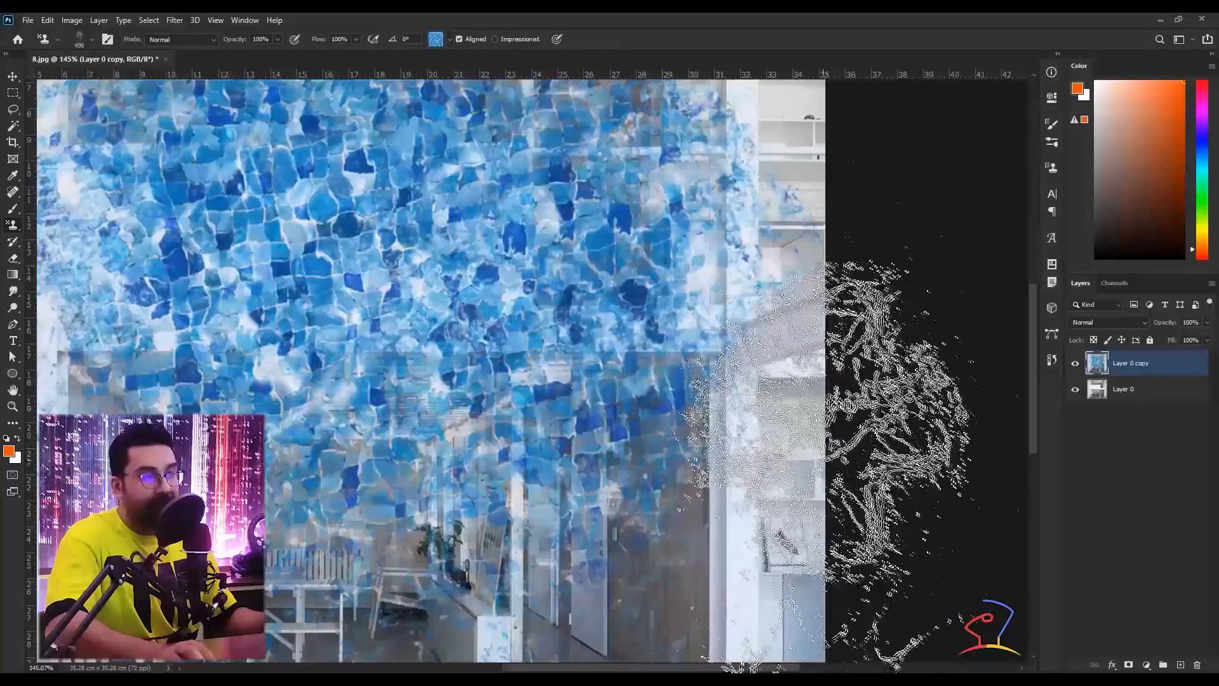
# Reduce the brush size to 337 px and undo the painted mosaic strokes
pyautogui.keyDown('alt'); pyautogui.rightClick(624, 324); pyautogui.keyUp('alt')
pyautogui.moveTo(604, 329); pyautogui.dragTo(522, 324)
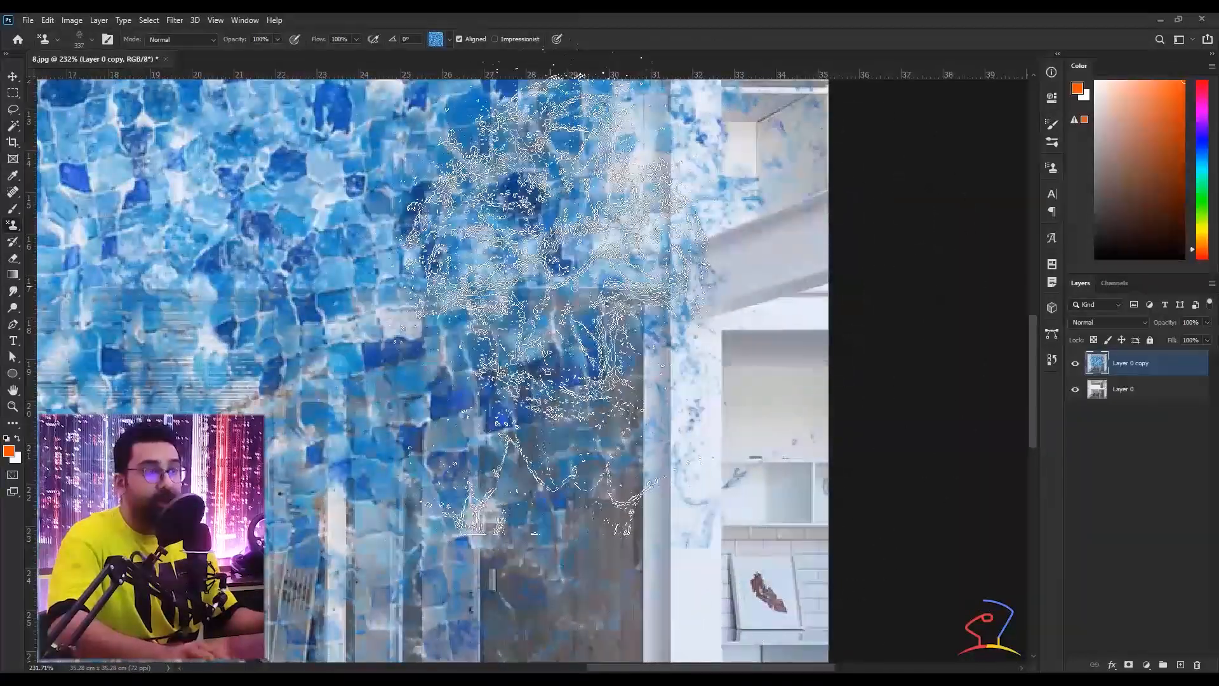
pyautogui.scroll(-5, 569, 370)
pyautogui.scroll(-1, 568, 378)
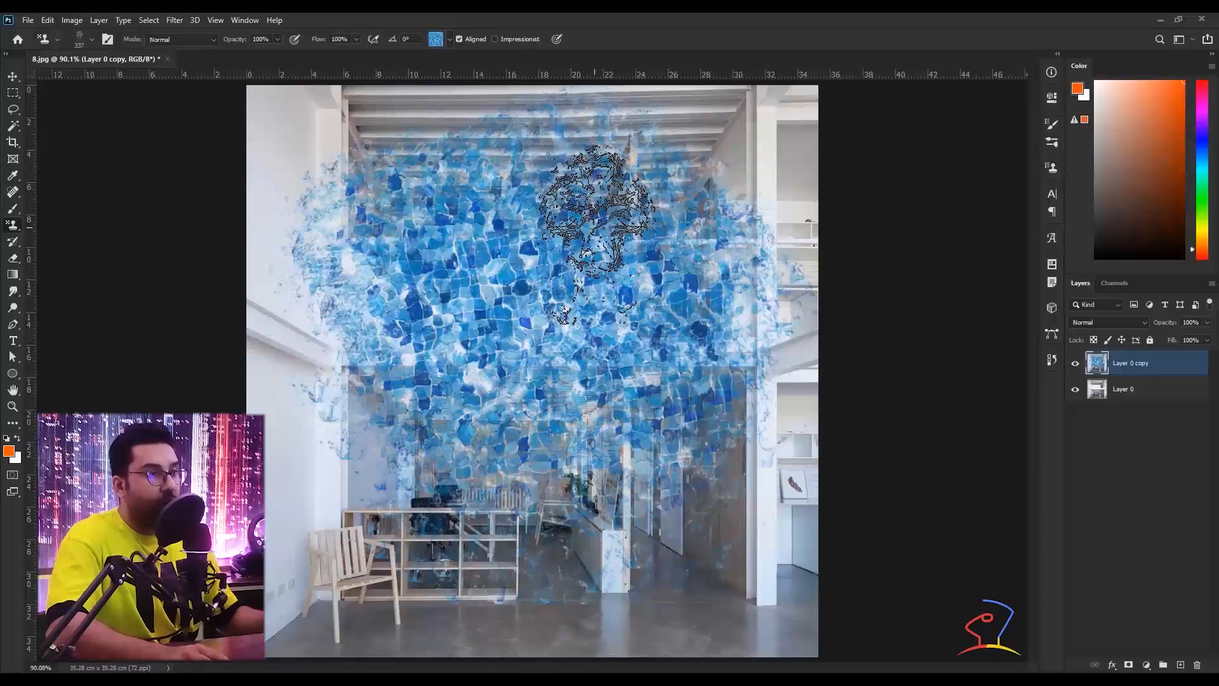
pyautogui.hotkey('ctrl', 'z')
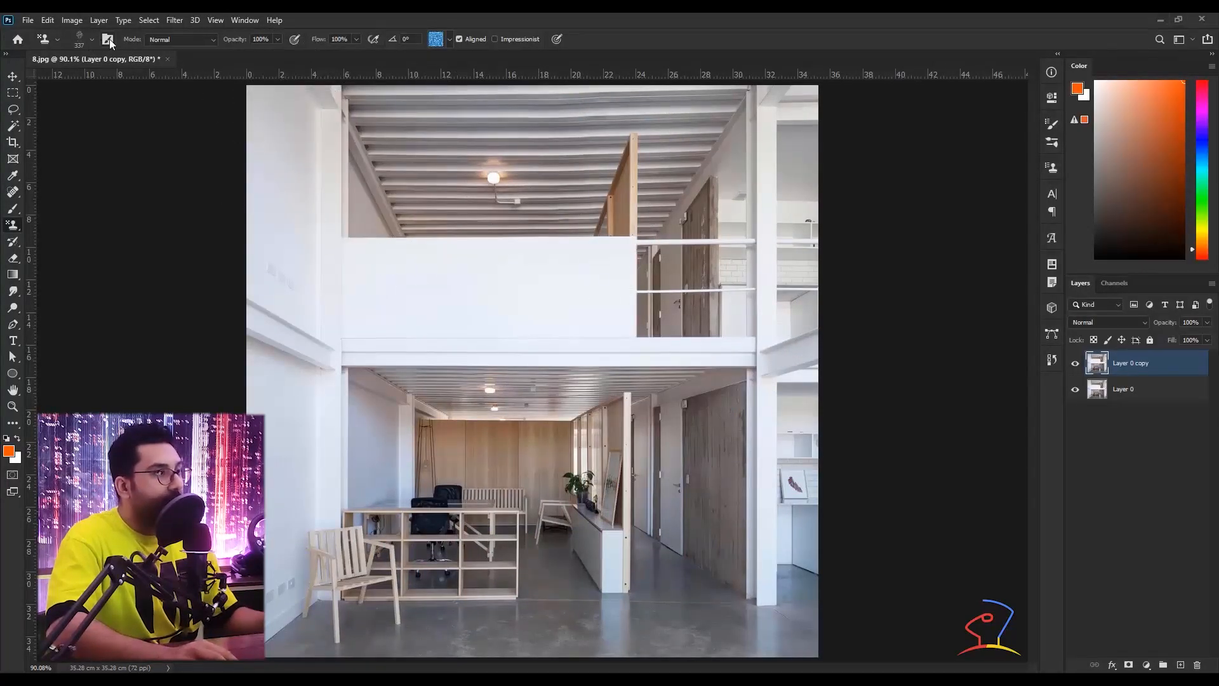
# Reduce the brush tip size in the brush settings and paint the blue mosaic pattern across the white balcony wall
pyautogui.click(109, 39)
pyautogui.click(857, 118)
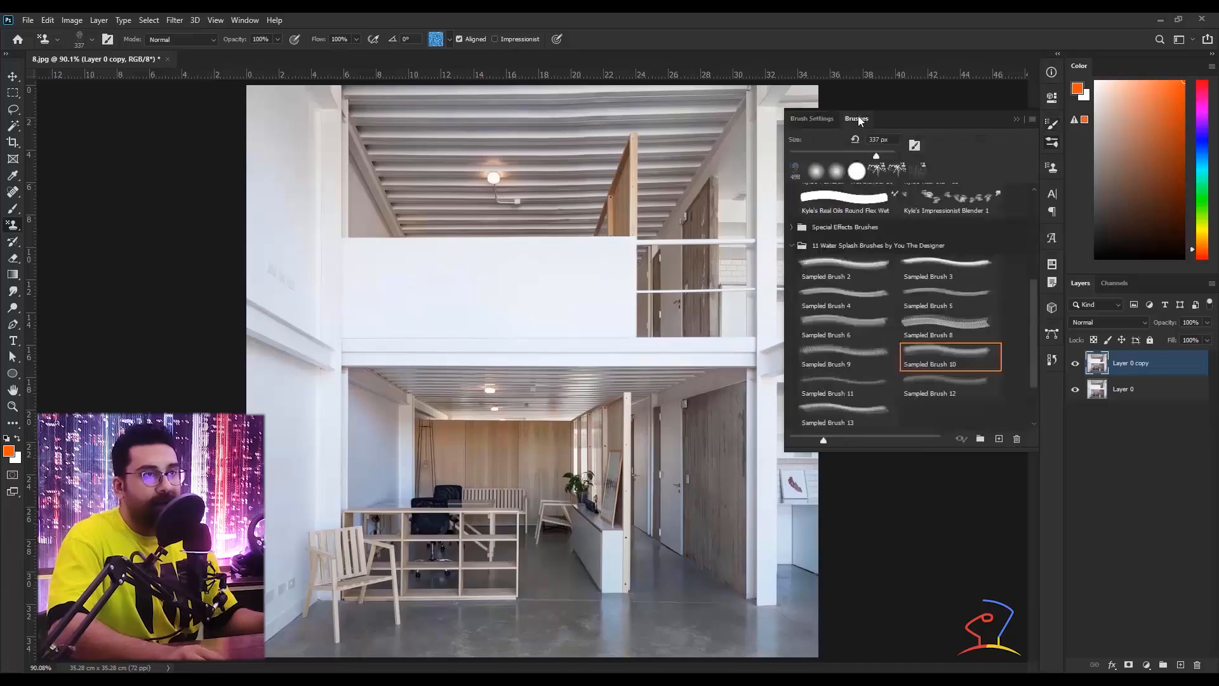
pyautogui.click(816, 119)
pyautogui.moveTo(986, 236); pyautogui.dragTo(931, 231)
pyautogui.moveTo(504, 307)
pyautogui.mouseDown()
pyautogui.moveTo(570, 298)
pyautogui.moveTo(411, 275)
pyautogui.moveTo(463, 309)
pyautogui.moveTo(614, 254)
pyautogui.moveTo(563, 252)
pyautogui.moveTo(454, 295)
pyautogui.moveTo(391, 278)
pyautogui.moveTo(404, 291)
pyautogui.moveTo(368, 313)
pyautogui.moveTo(293, 306)
pyautogui.moveTo(471, 287)
pyautogui.moveTo(282, 244)
pyautogui.moveTo(426, 252)
pyautogui.moveTo(404, 265)
pyautogui.mouseUp()
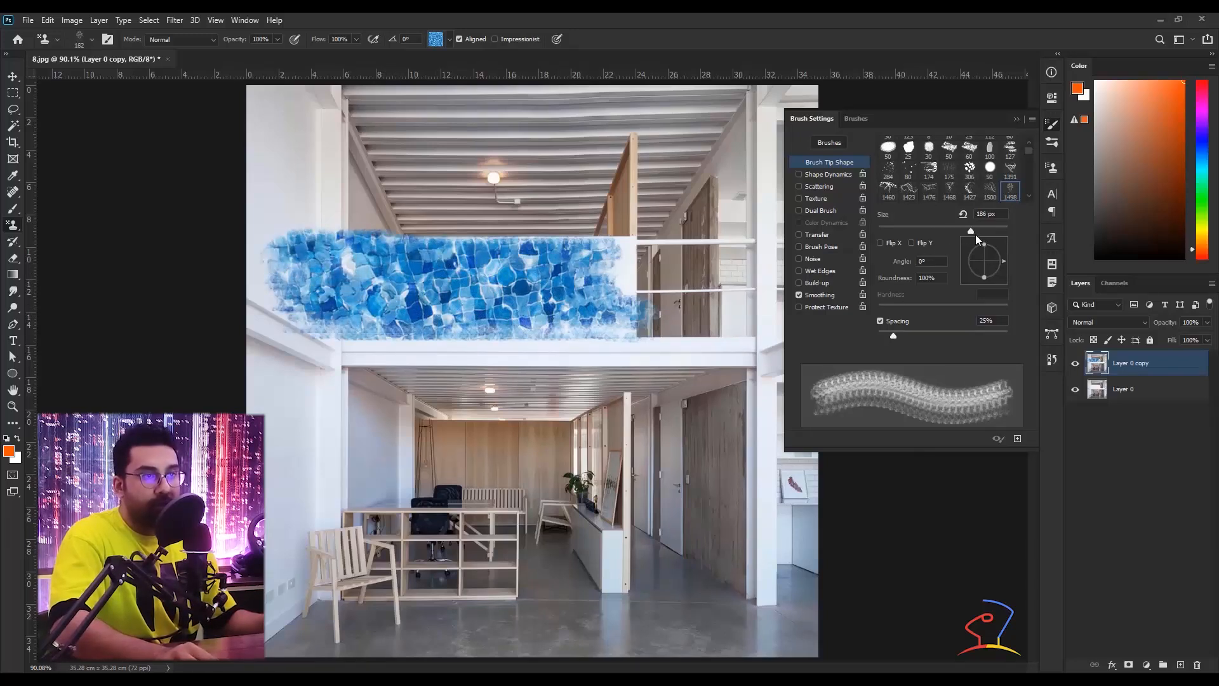
# Set the brush size to 210 px and paint the mosaic over the lower floor's interior and up across the beam
pyautogui.moveTo(976, 235); pyautogui.dragTo(977, 234)
pyautogui.moveTo(581, 424)
pyautogui.mouseDown()
pyautogui.moveTo(419, 434)
pyautogui.moveTo(647, 434)
pyautogui.moveTo(341, 453)
pyautogui.moveTo(649, 457)
pyautogui.moveTo(407, 464)
pyautogui.mouseUp()
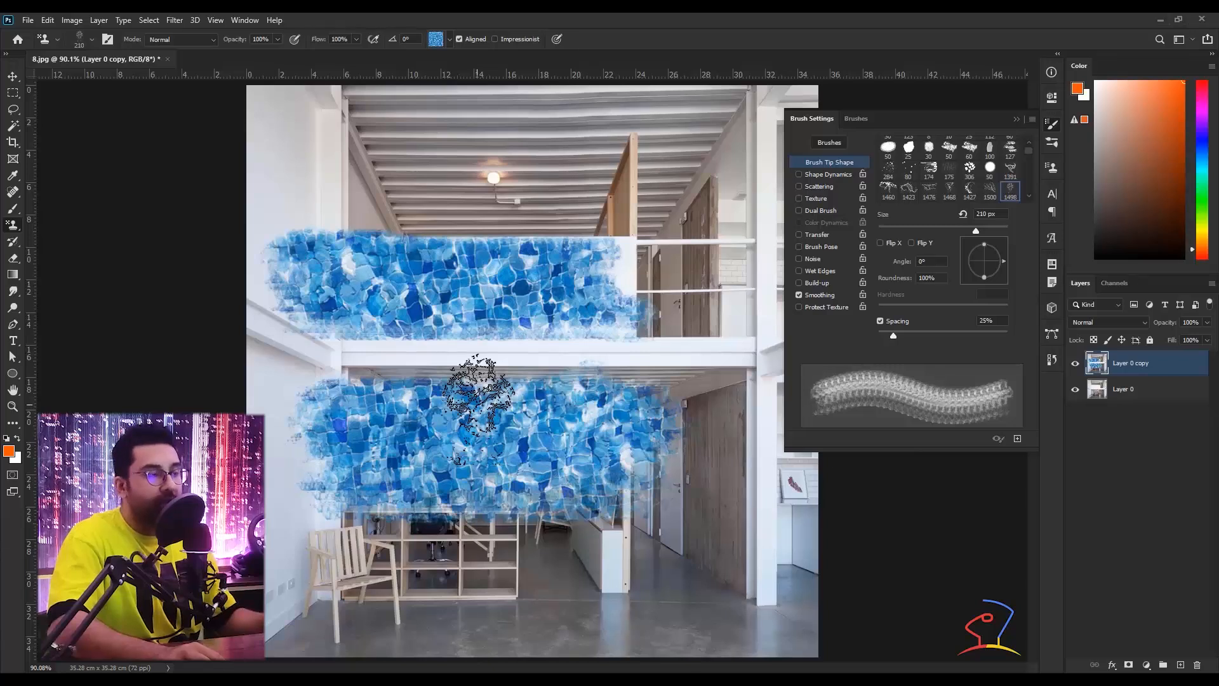
pyautogui.moveTo(477, 396)
pyautogui.mouseDown()
pyautogui.moveTo(657, 428)
pyautogui.moveTo(418, 422)
pyautogui.moveTo(445, 392)
pyautogui.moveTo(503, 364)
pyautogui.moveTo(572, 362)
pyautogui.mouseUp()
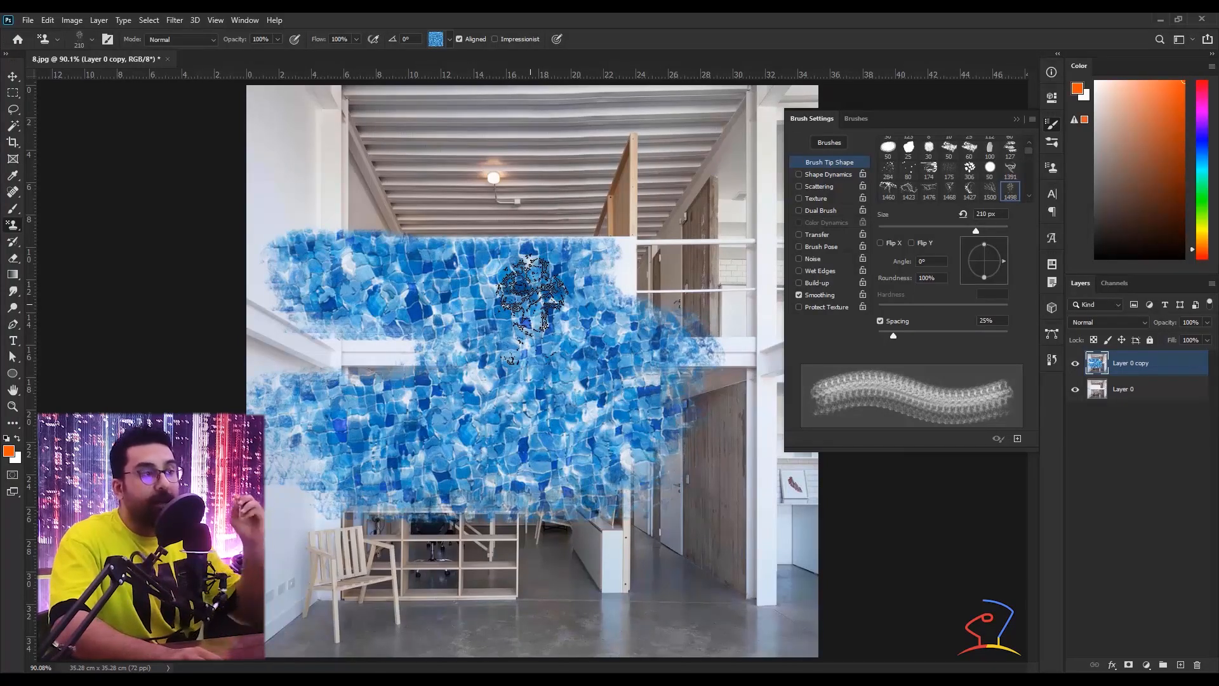
# Examine the brush settings and the Pattern Stamp tool's blending modes
pyautogui.click(1013, 119)
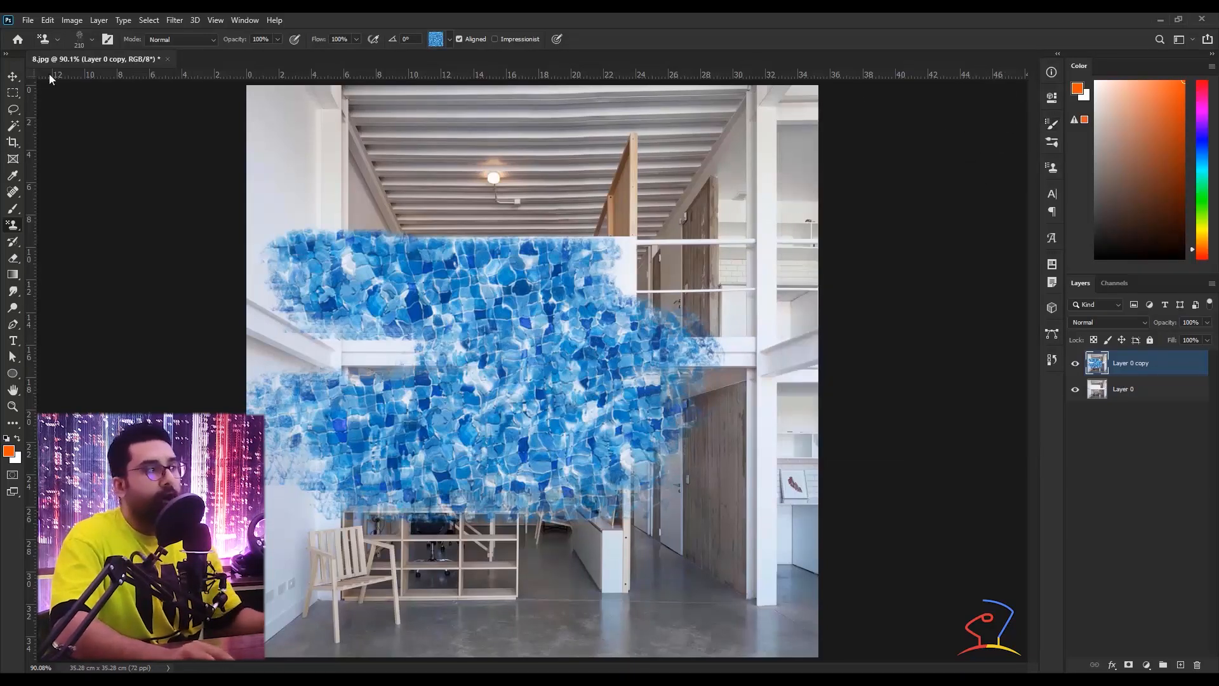
pyautogui.click(108, 39)
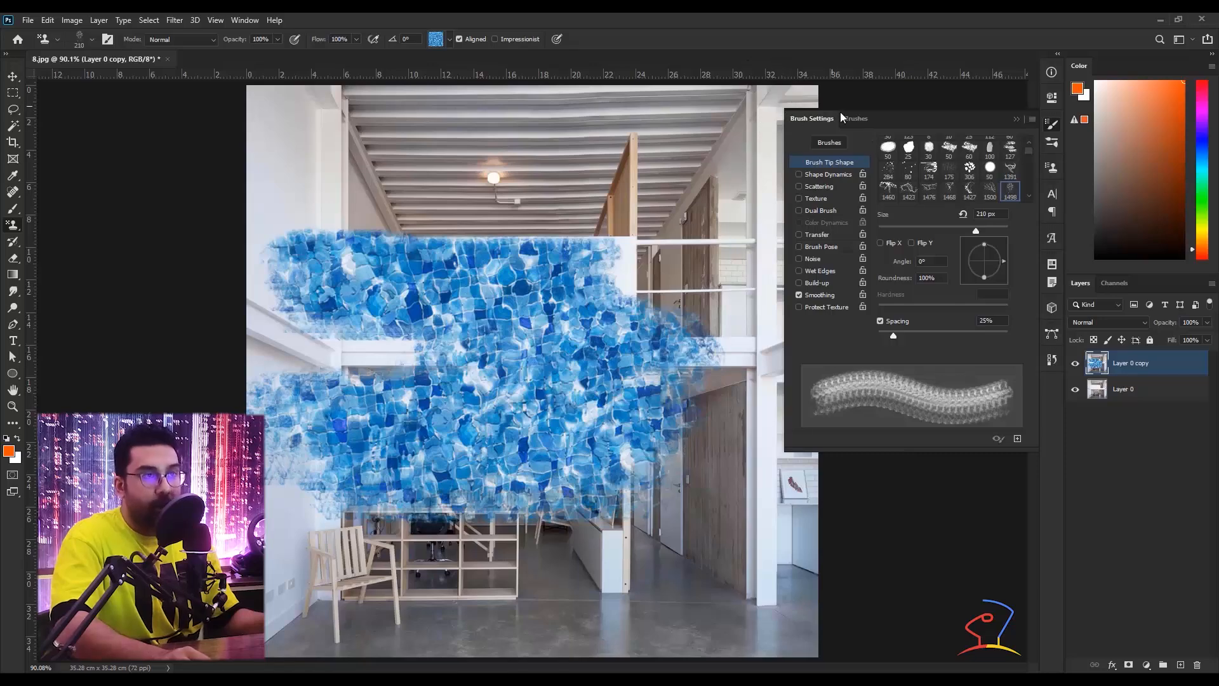
pyautogui.click(858, 119)
pyautogui.click(819, 119)
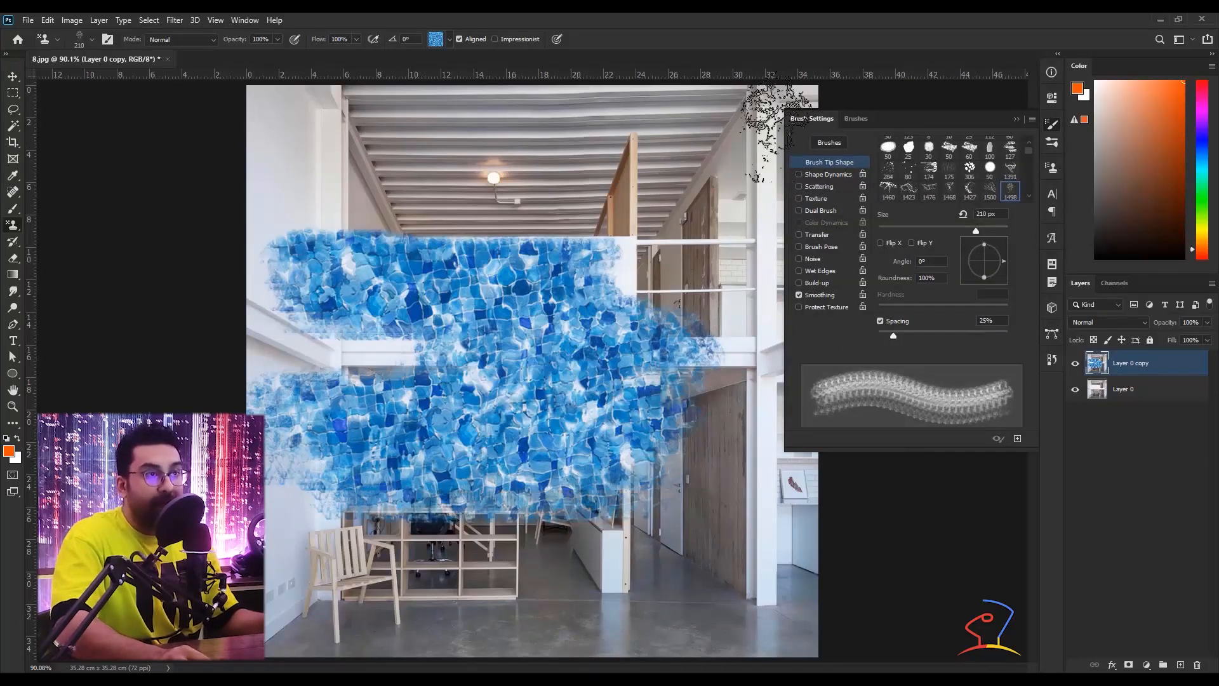
pyautogui.click(1015, 119)
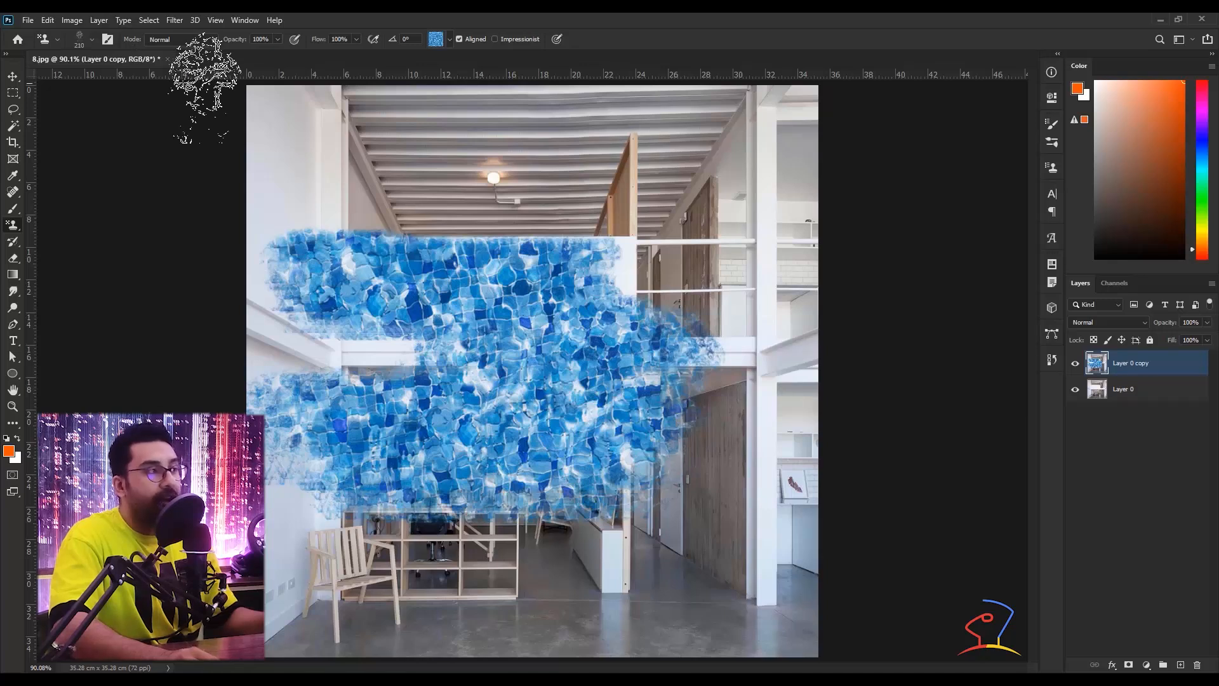
pyautogui.click(183, 38)
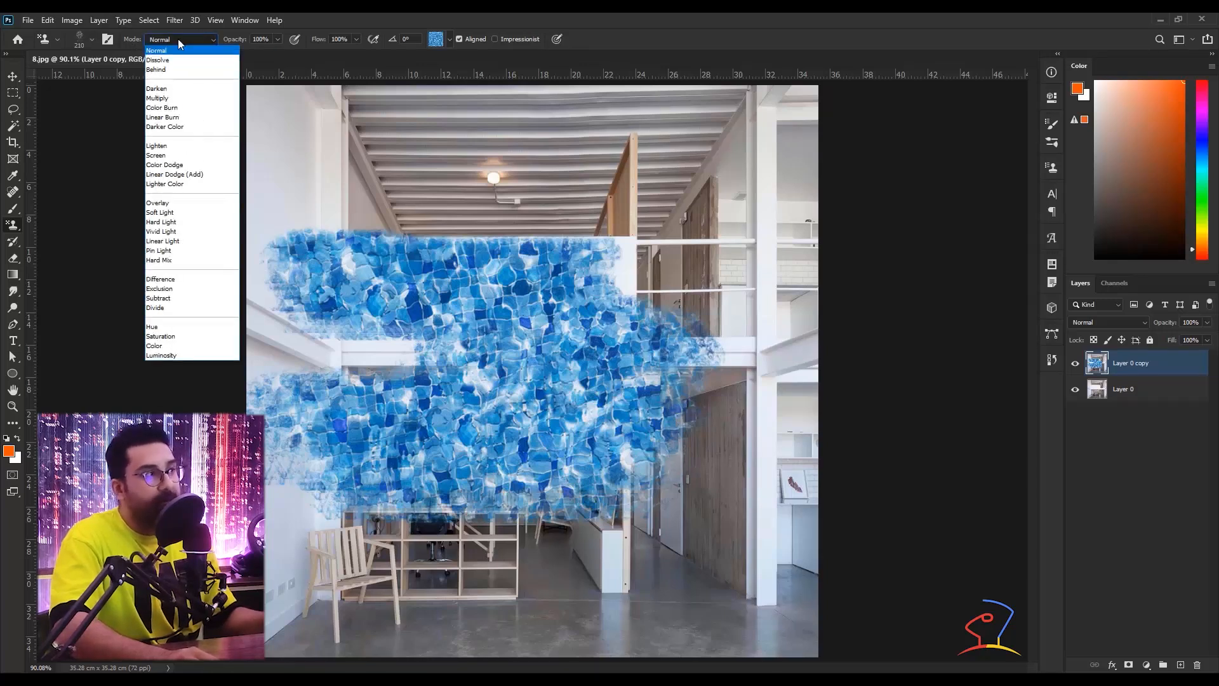
pyautogui.click(177, 39)
pyautogui.click(178, 39)
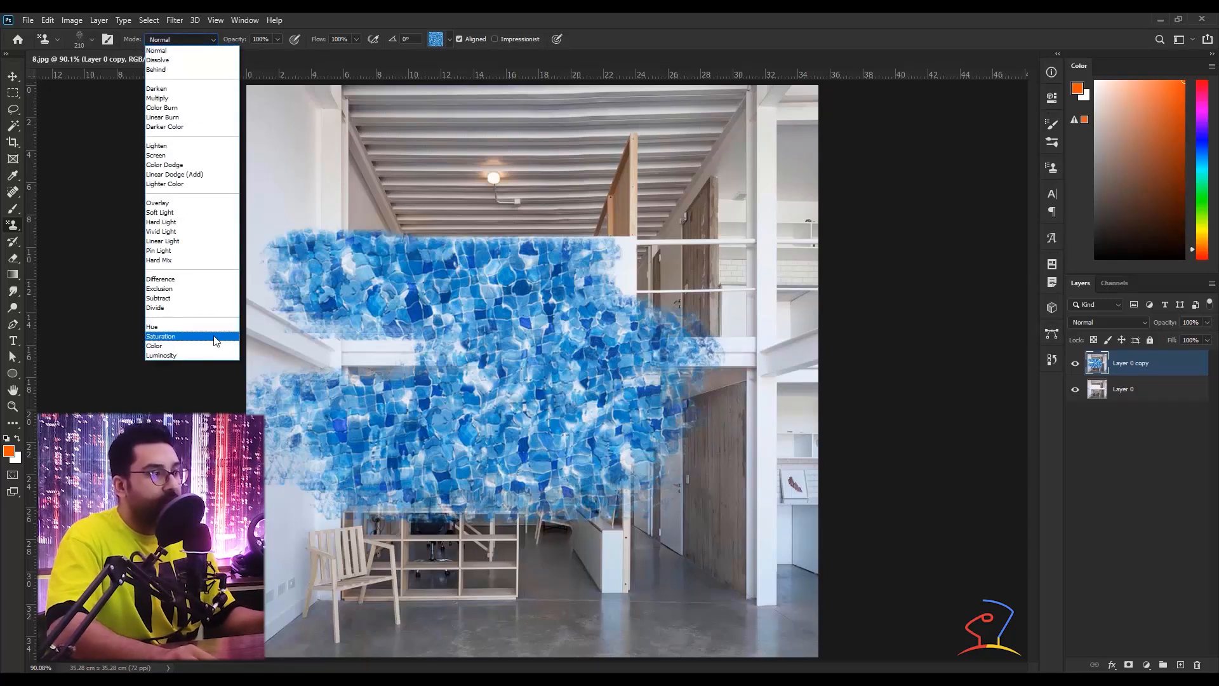
pyautogui.click(388, 14)
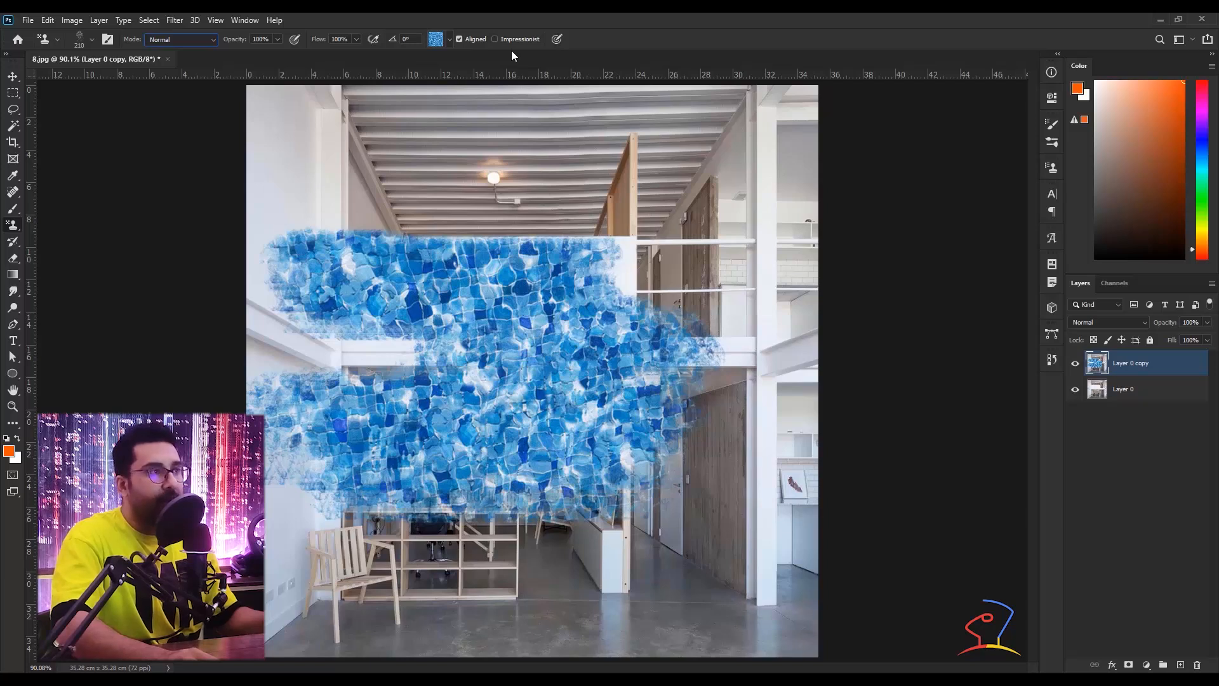
# Choose the first leaf pattern in the Trees group and paint it over the ceiling beside the wooden partition
pyautogui.click(451, 40)
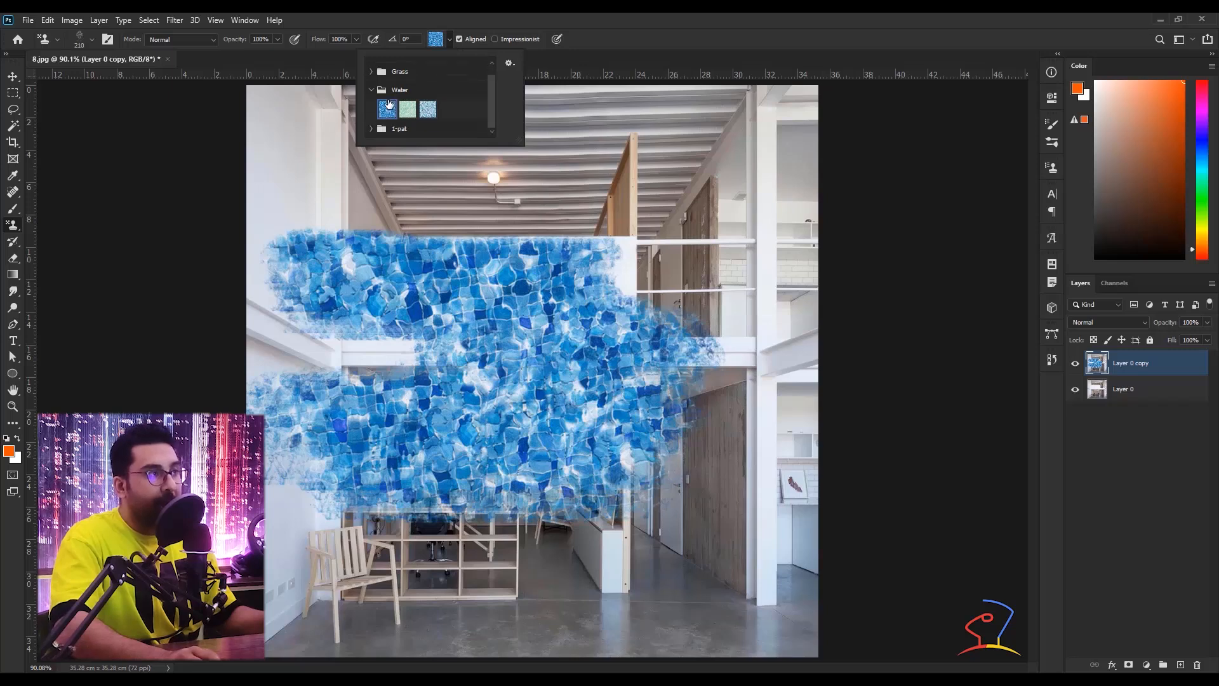
pyautogui.click(372, 103)
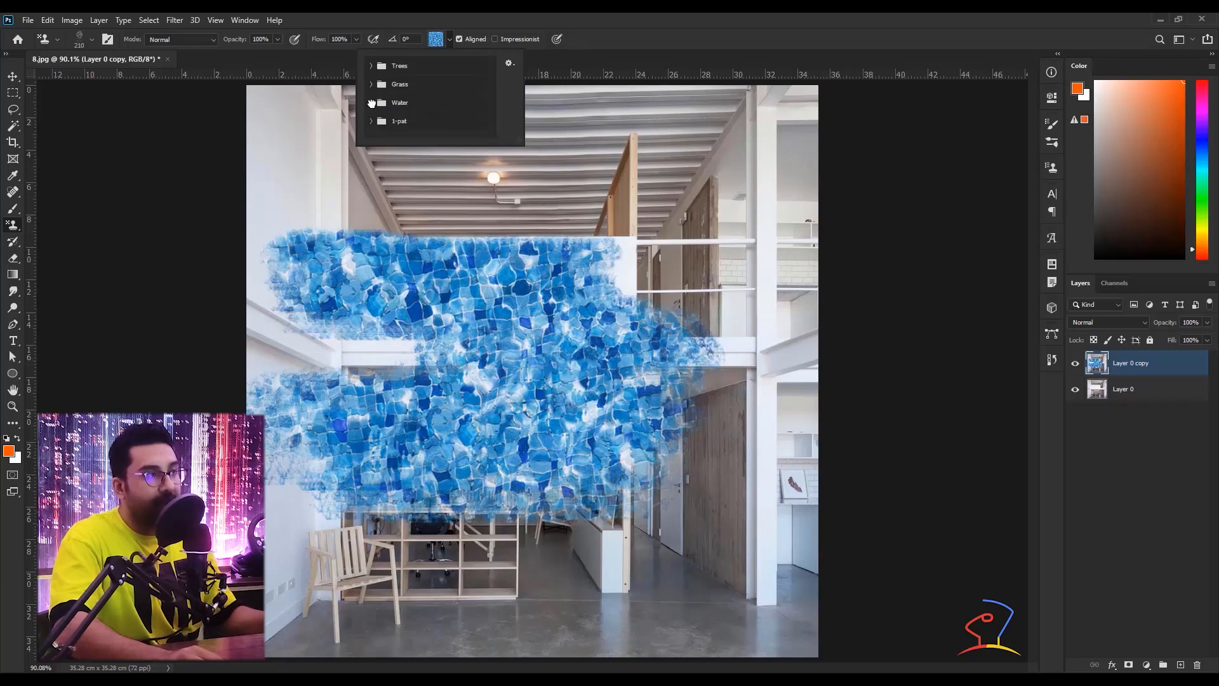
pyautogui.click(372, 66)
pyautogui.click(390, 92)
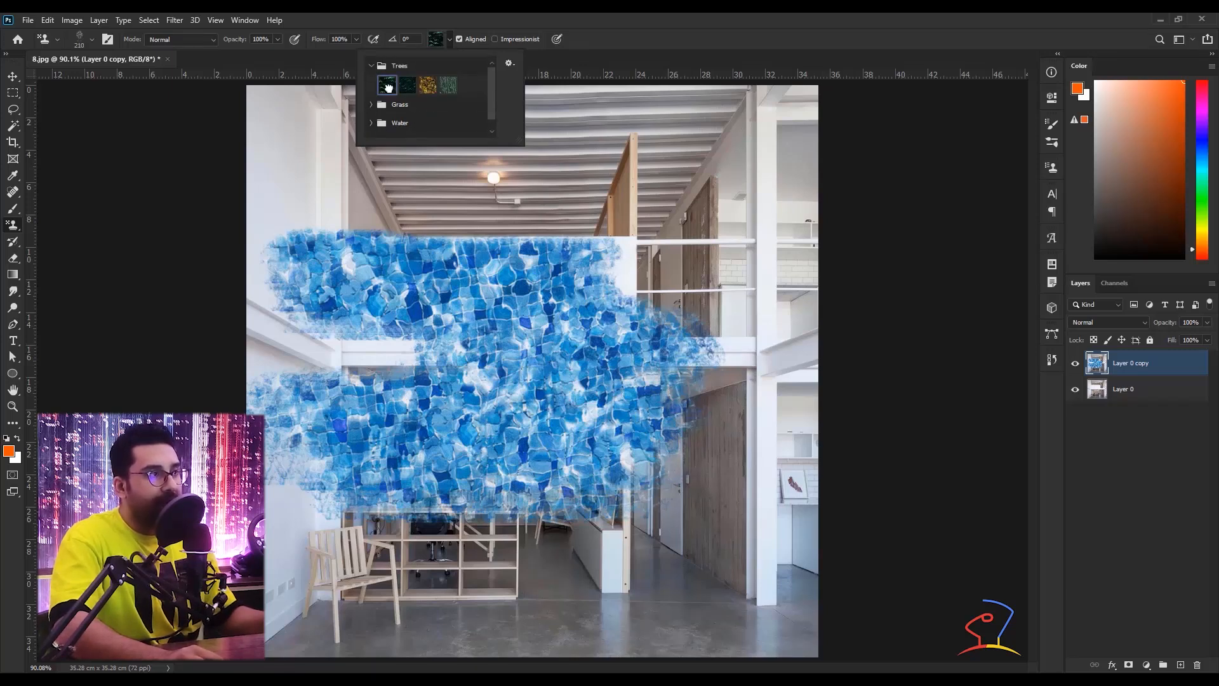
pyautogui.moveTo(716, 174); pyautogui.dragTo(555, 152)
# Switch to the Soft Round brush, paint the leaf pattern across the ceiling area, and undo the last stroke
pyautogui.rightClick(451, 168)
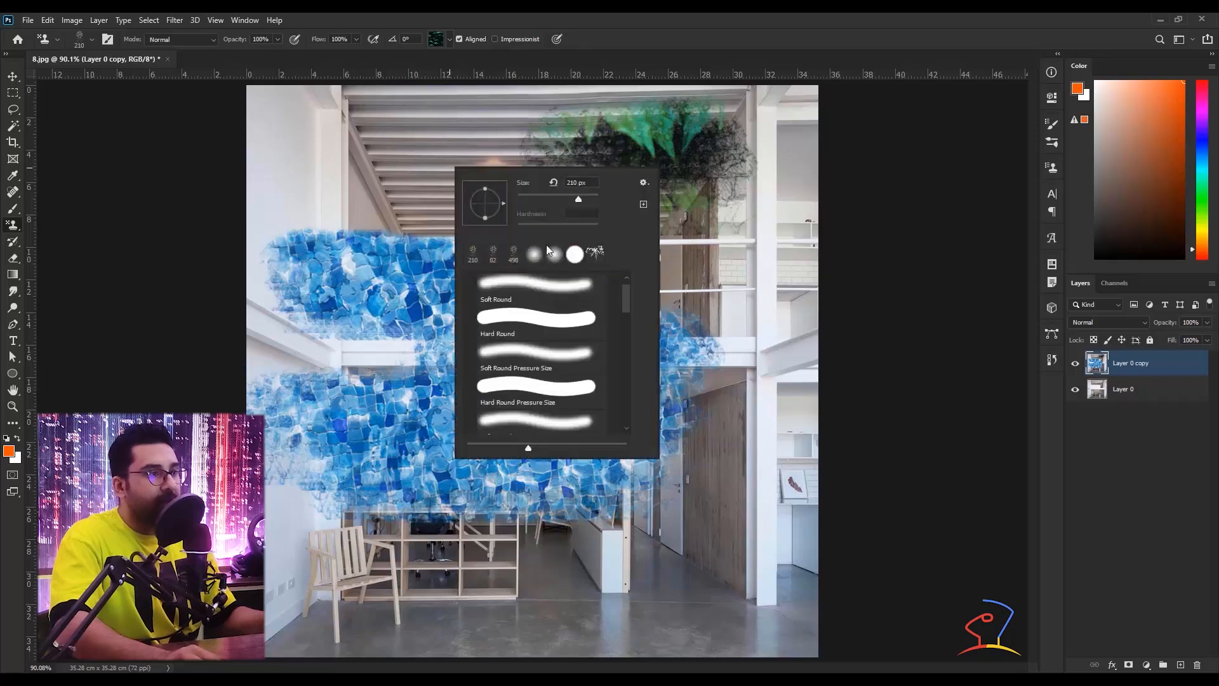
pyautogui.click(515, 289)
pyautogui.moveTo(349, 141)
pyautogui.mouseDown()
pyautogui.moveTo(761, 158)
pyautogui.moveTo(444, 126)
pyautogui.mouseUp()
pyautogui.moveTo(417, 217); pyautogui.dragTo(463, 216)
pyautogui.moveTo(786, 239); pyautogui.dragTo(847, 218)
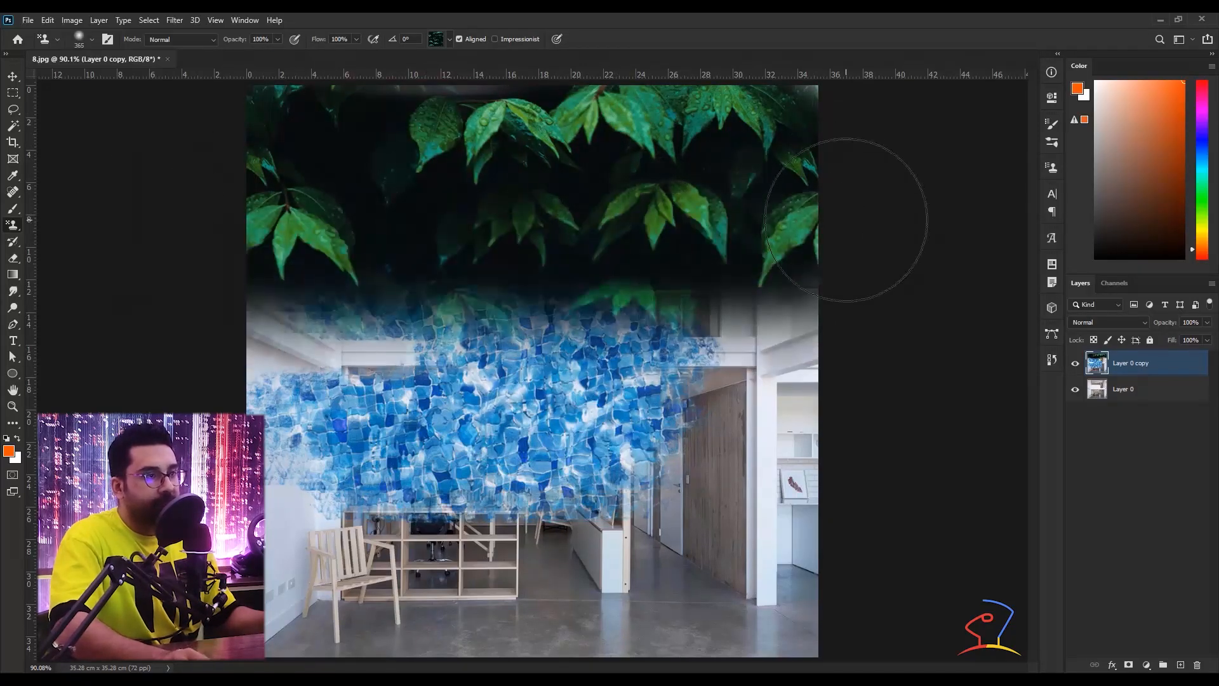
pyautogui.hotkey('ctrl', 'z')
# Start importing patterns into the pattern library and go up to the 10-pattern folder
pyautogui.click(450, 40)
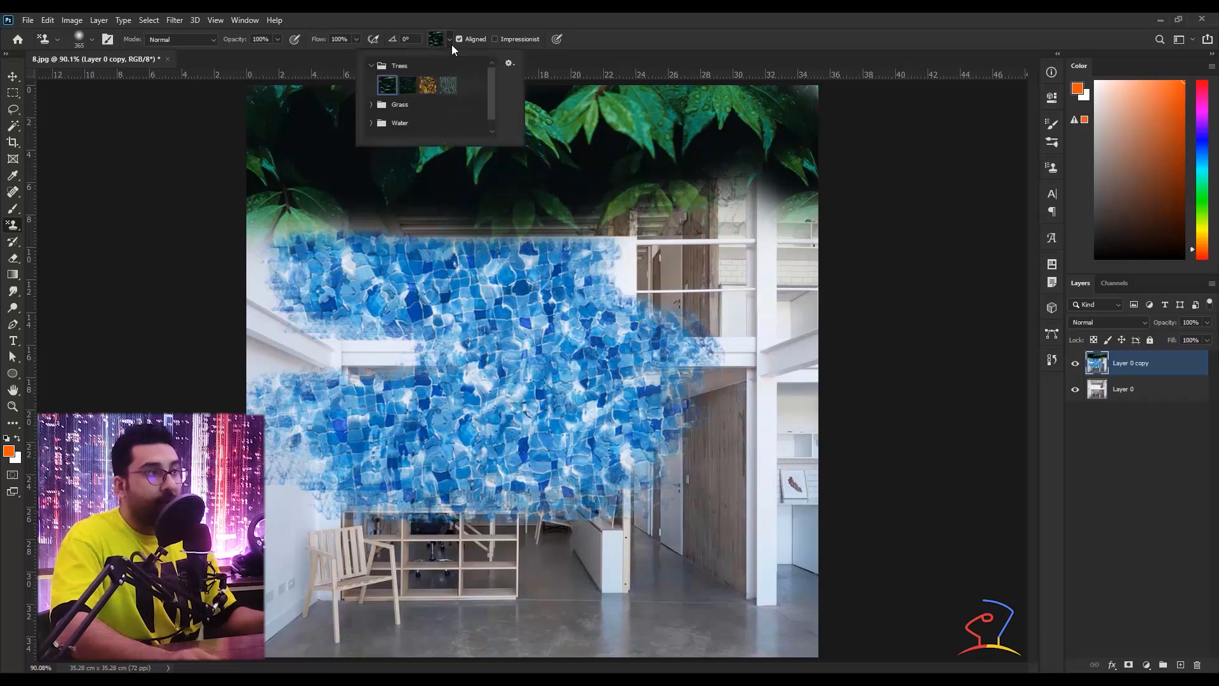
pyautogui.click(510, 64)
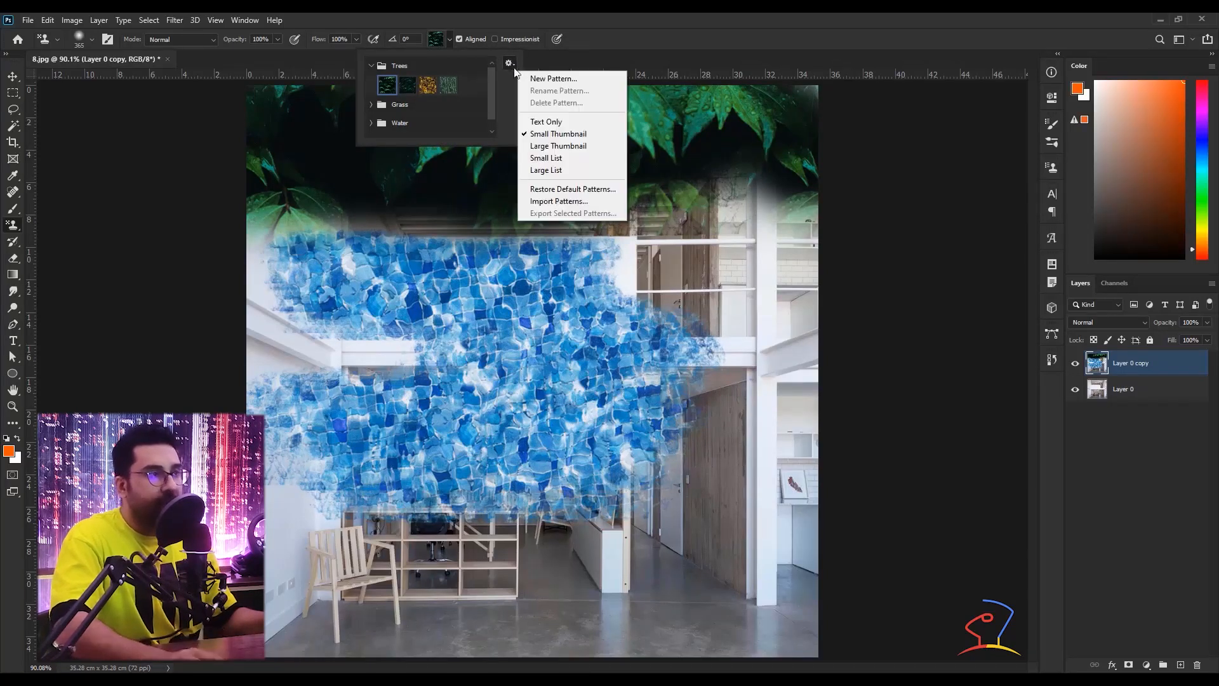
pyautogui.click(552, 202)
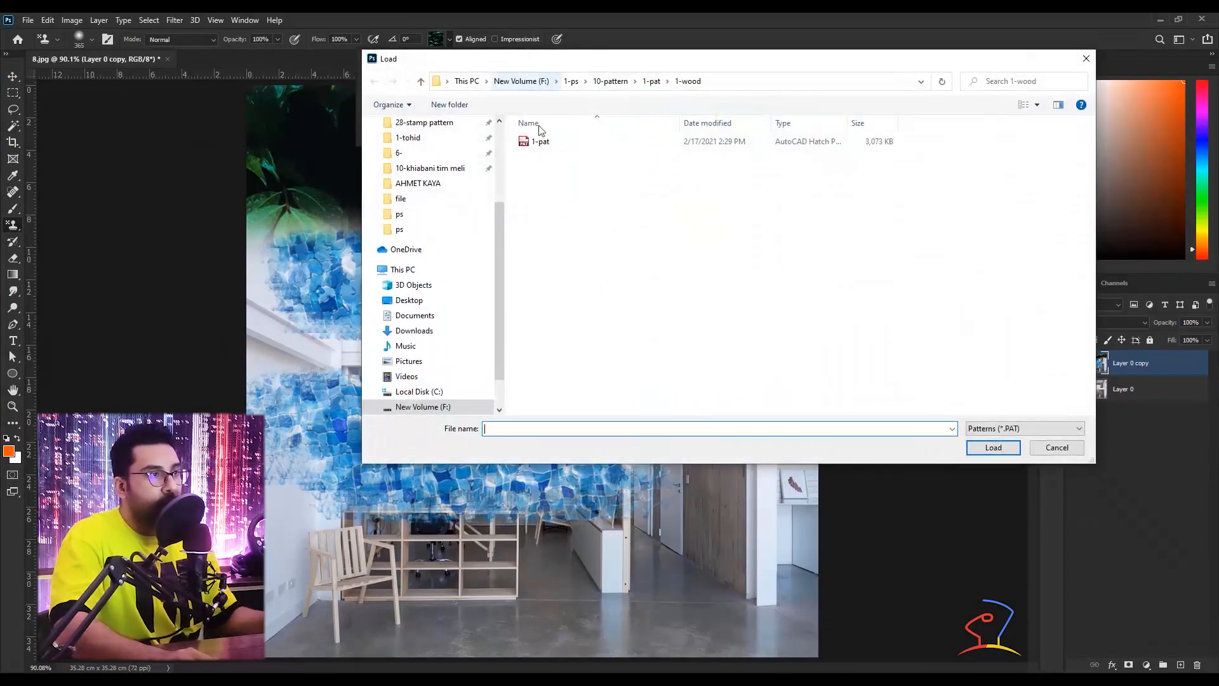
pyautogui.click(421, 81)
pyautogui.click(420, 81)
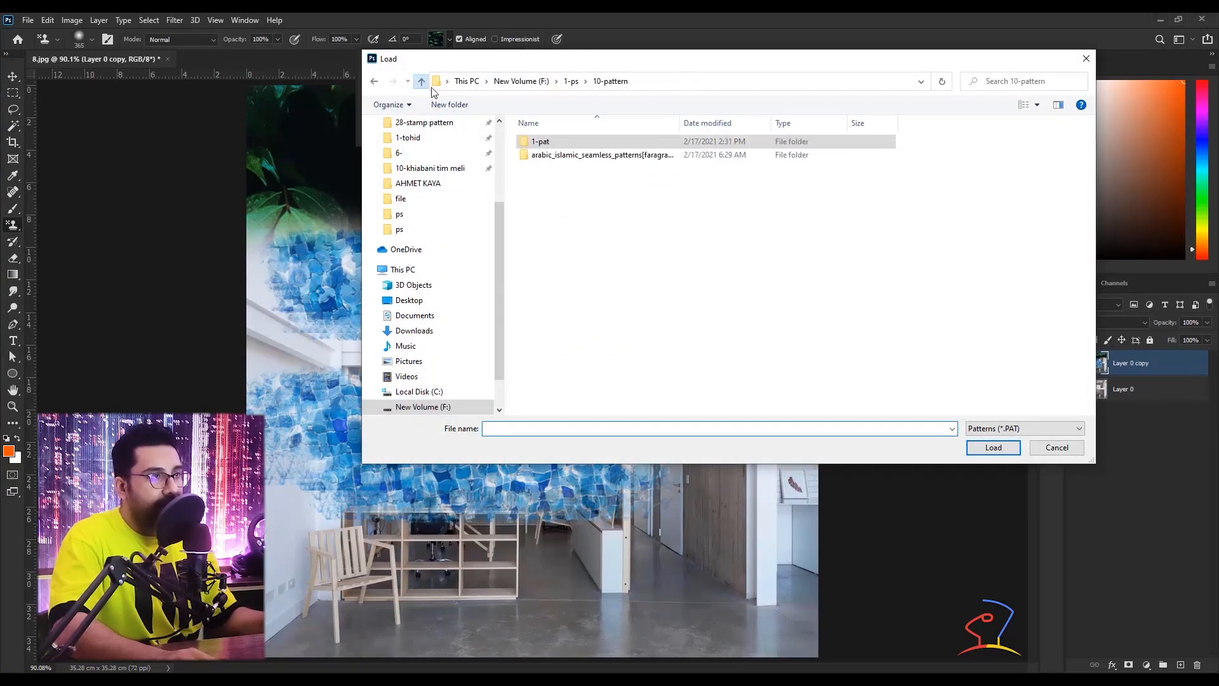
# Look through the JPG+PNG Tiles and Vector Patterns folders of the Arabic Islamic pattern collection for importable pattern files
pyautogui.doubleClick(542, 156)
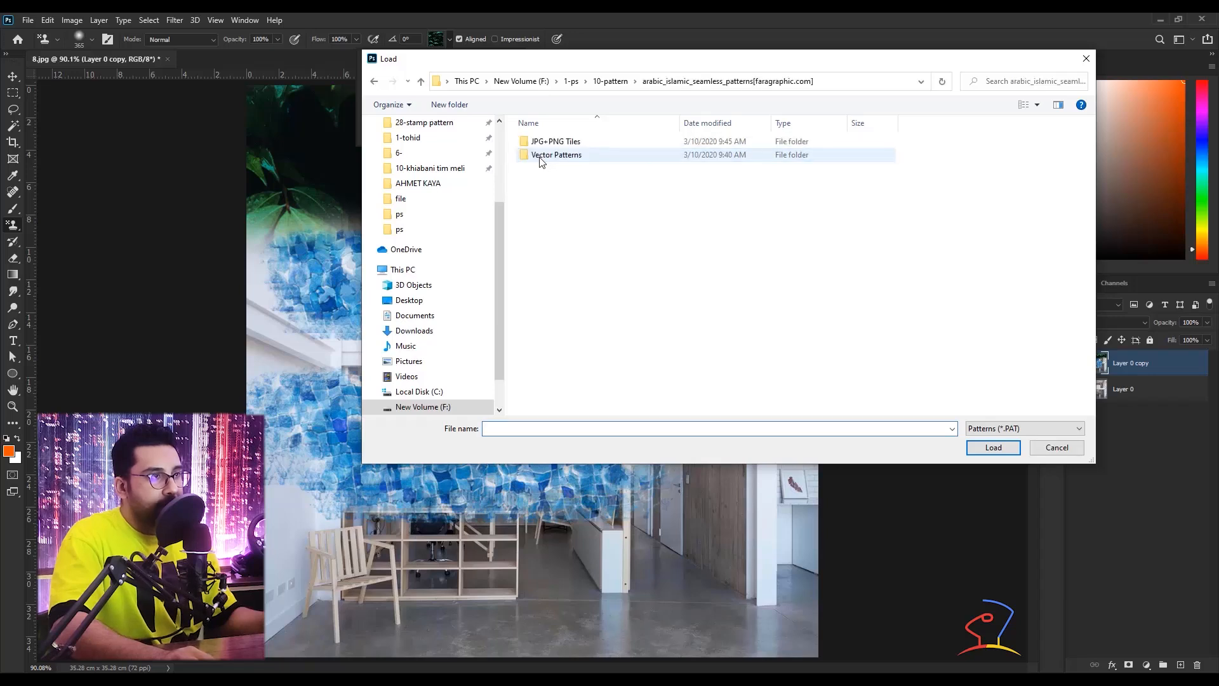
pyautogui.doubleClick(541, 143)
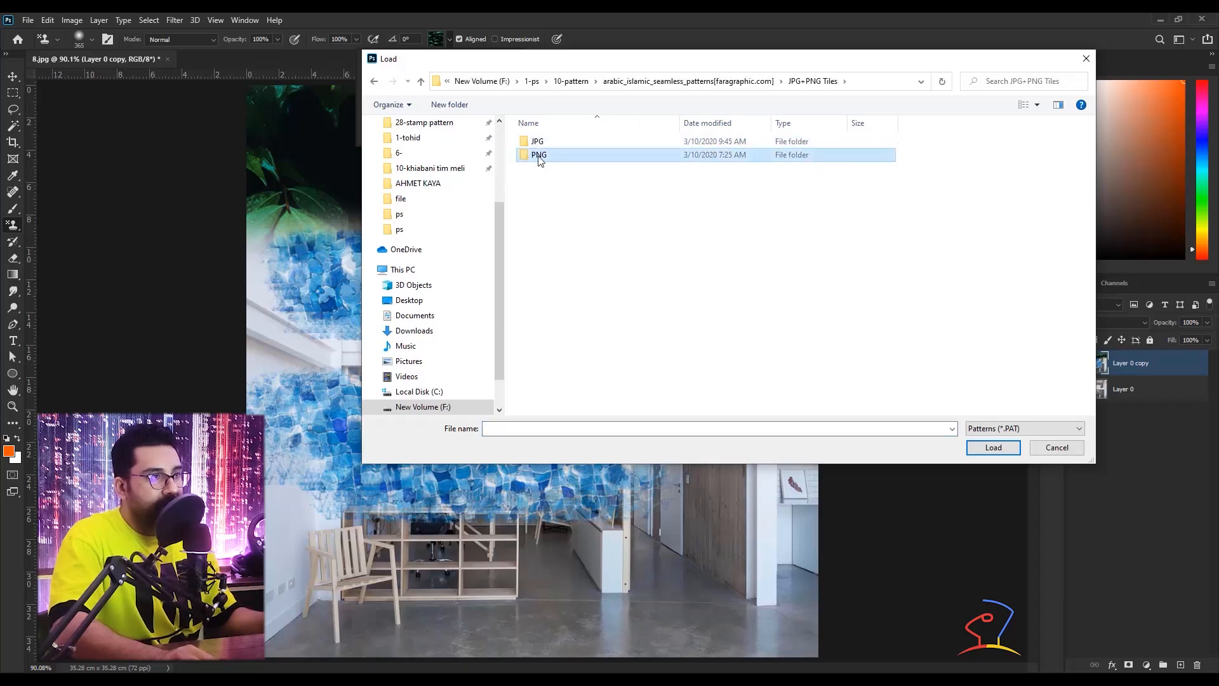
pyautogui.doubleClick(539, 155)
pyautogui.press('BackSpace')
pyautogui.doubleClick(537, 142)
pyautogui.press('BackSpace')
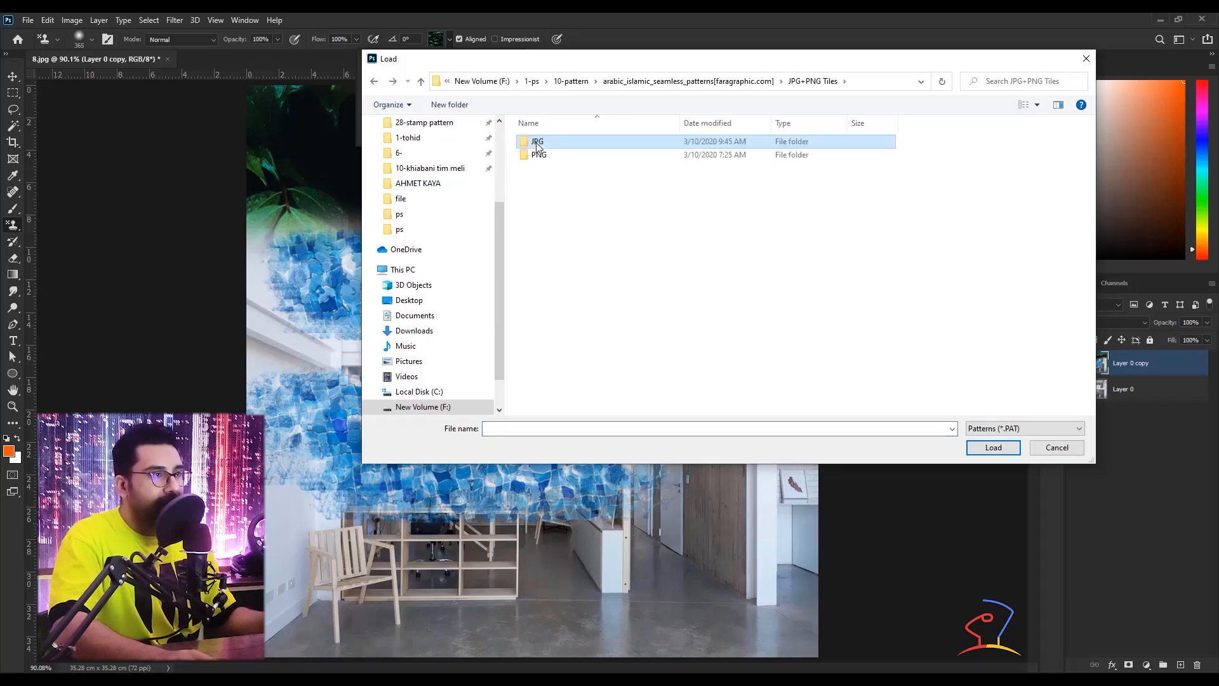
pyautogui.press('BackSpace')
pyautogui.doubleClick(538, 156)
pyautogui.doubleClick(537, 144)
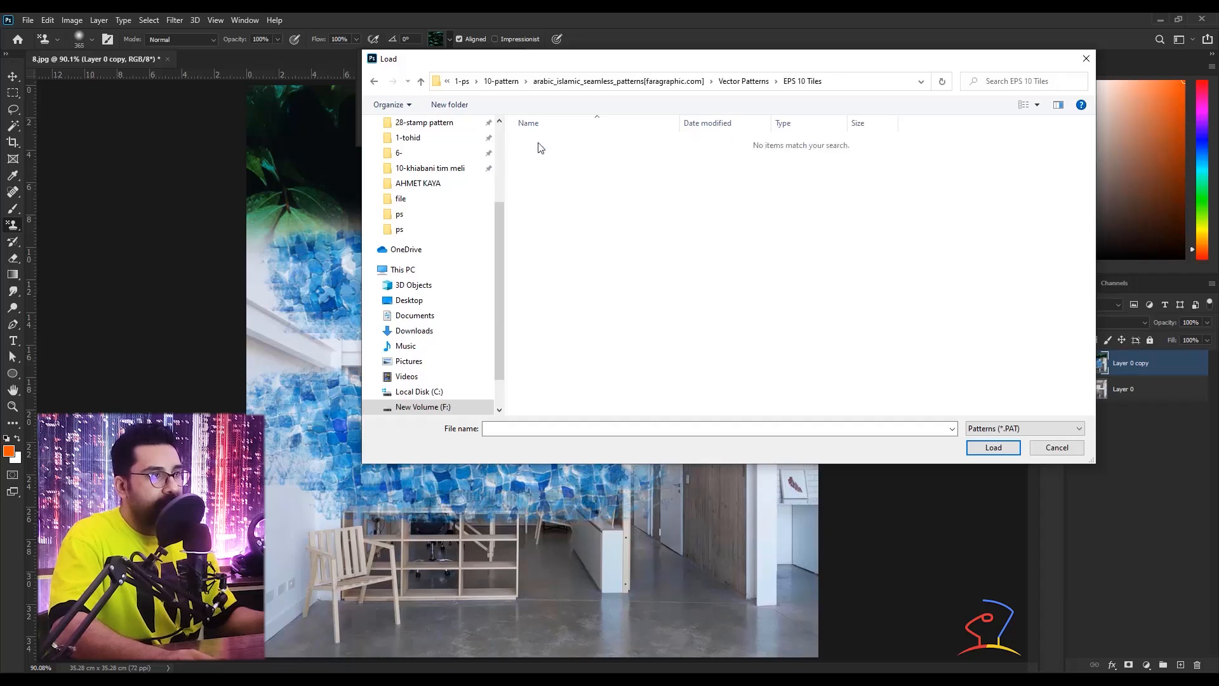
pyautogui.press('BackSpace')
pyautogui.press('BackSpace')
pyautogui.press('BackSpace')
# Load the pattern file 1-pat from the 1-wood folder inside 1-pat
pyautogui.doubleClick(541, 142)
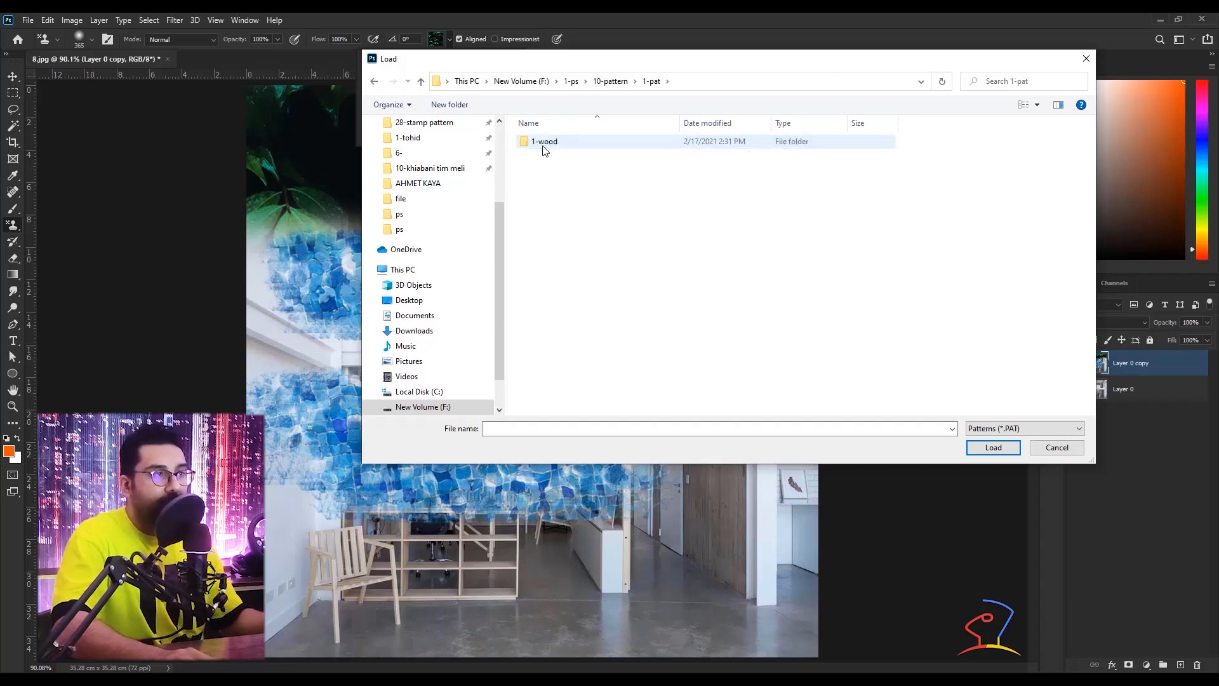
pyautogui.doubleClick(542, 145)
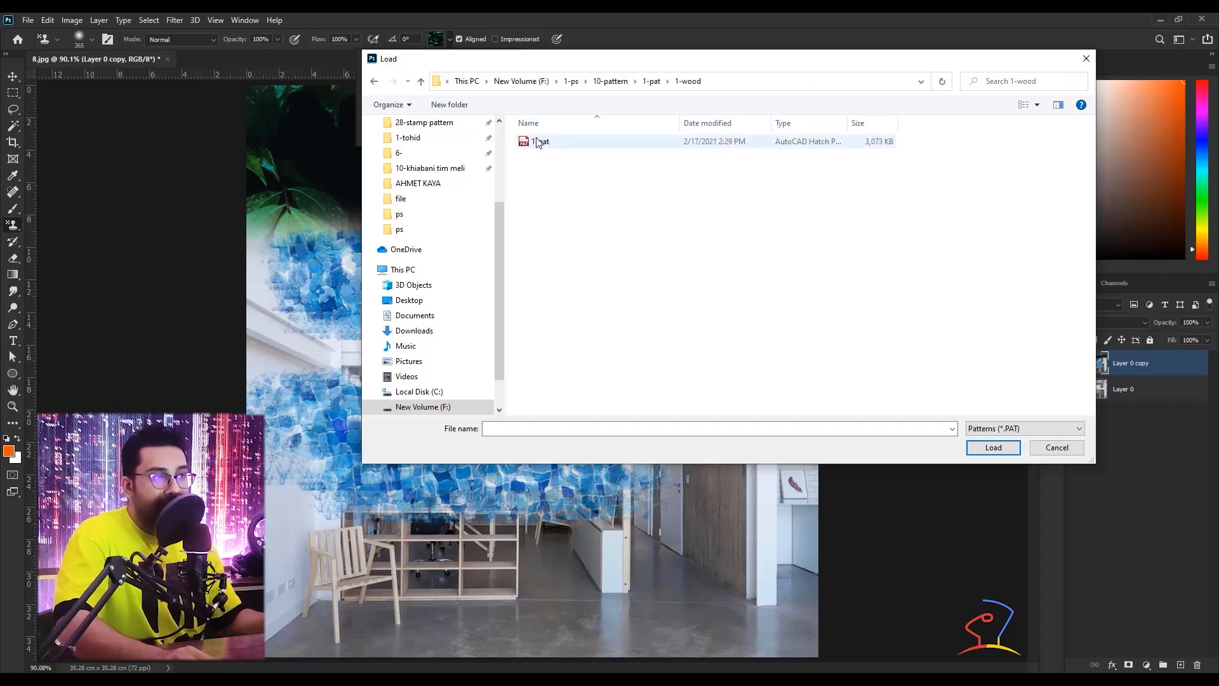
pyautogui.doubleClick(541, 143)
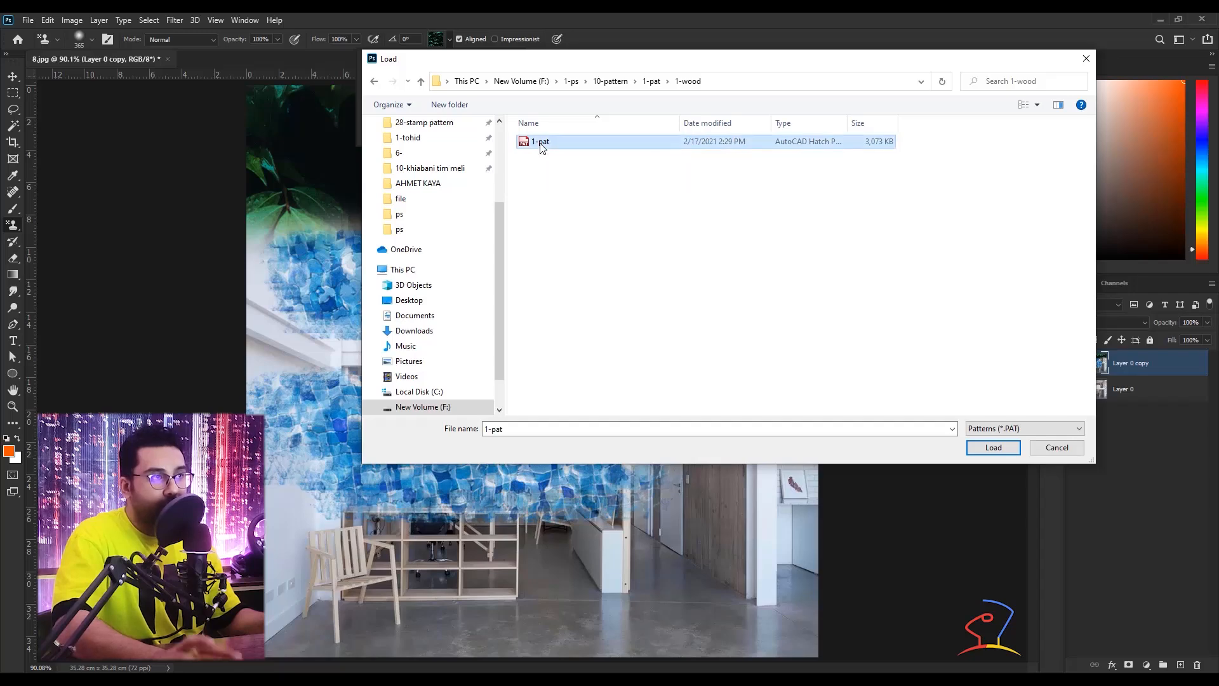
# Select the newly imported wood pattern and paint it over the entire image on Layer 0 copy
pyautogui.scroll(-1, 395, 108)
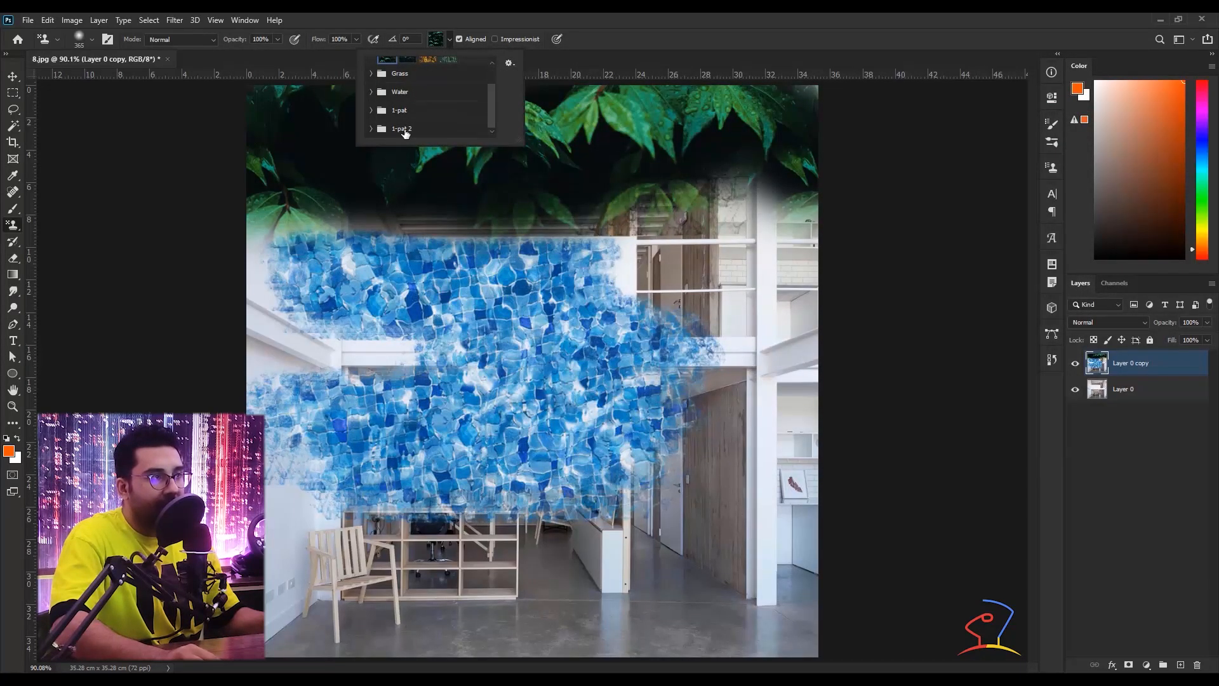
pyautogui.click(371, 130)
pyautogui.click(393, 131)
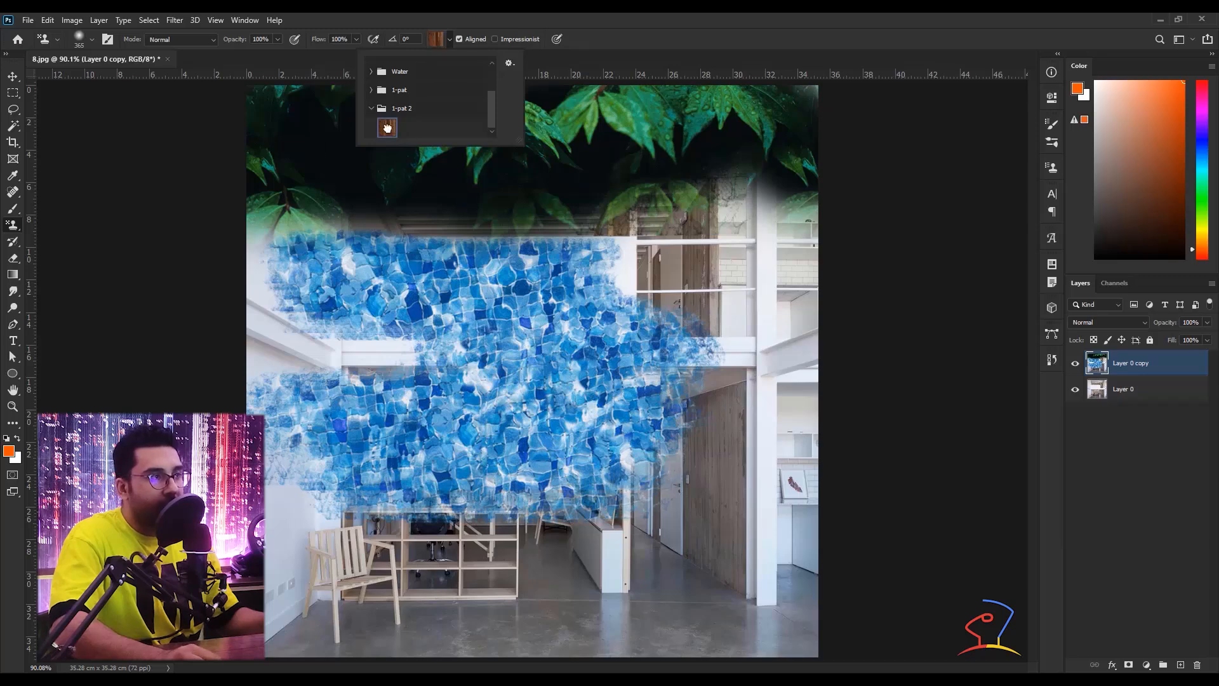
pyautogui.moveTo(789, 150)
pyautogui.mouseDown()
pyautogui.moveTo(309, 144)
pyautogui.moveTo(196, 171)
pyautogui.moveTo(212, 234)
pyautogui.moveTo(791, 243)
pyautogui.moveTo(744, 315)
pyautogui.moveTo(288, 325)
pyautogui.moveTo(215, 353)
pyautogui.moveTo(291, 420)
pyautogui.moveTo(674, 418)
pyautogui.moveTo(843, 439)
pyautogui.moveTo(794, 513)
pyautogui.moveTo(346, 528)
pyautogui.moveTo(414, 596)
pyautogui.moveTo(870, 612)
pyautogui.mouseUp()
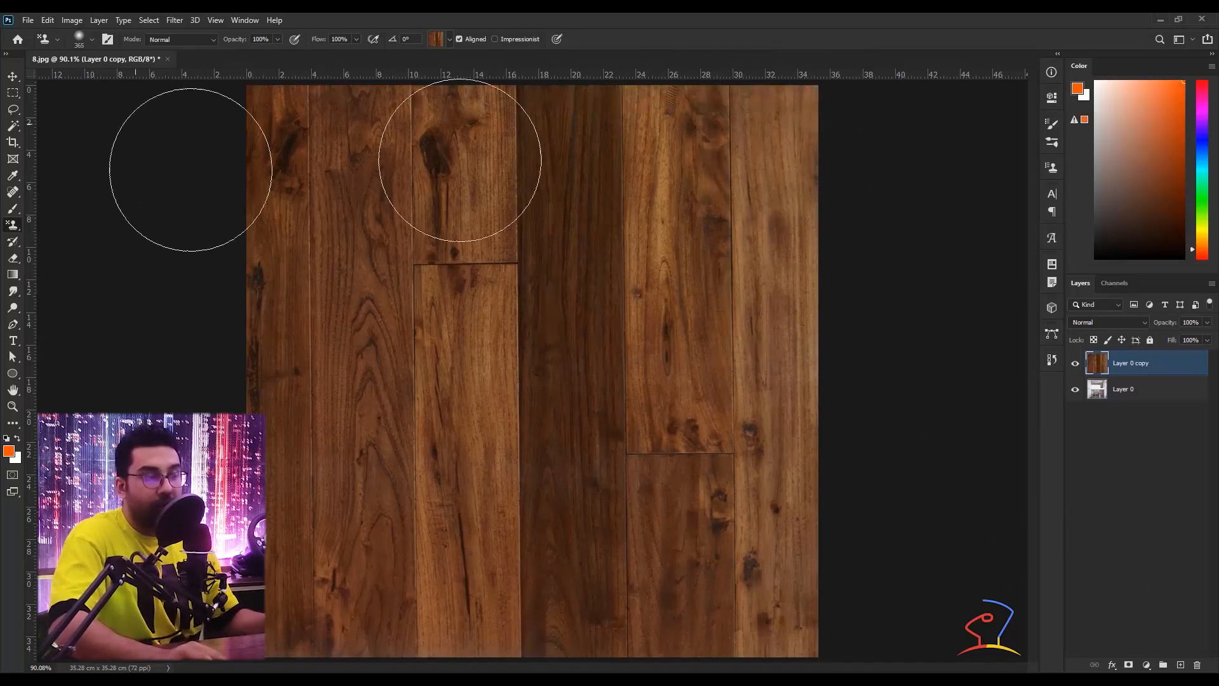
pyautogui.scroll(-3, 495, 318)
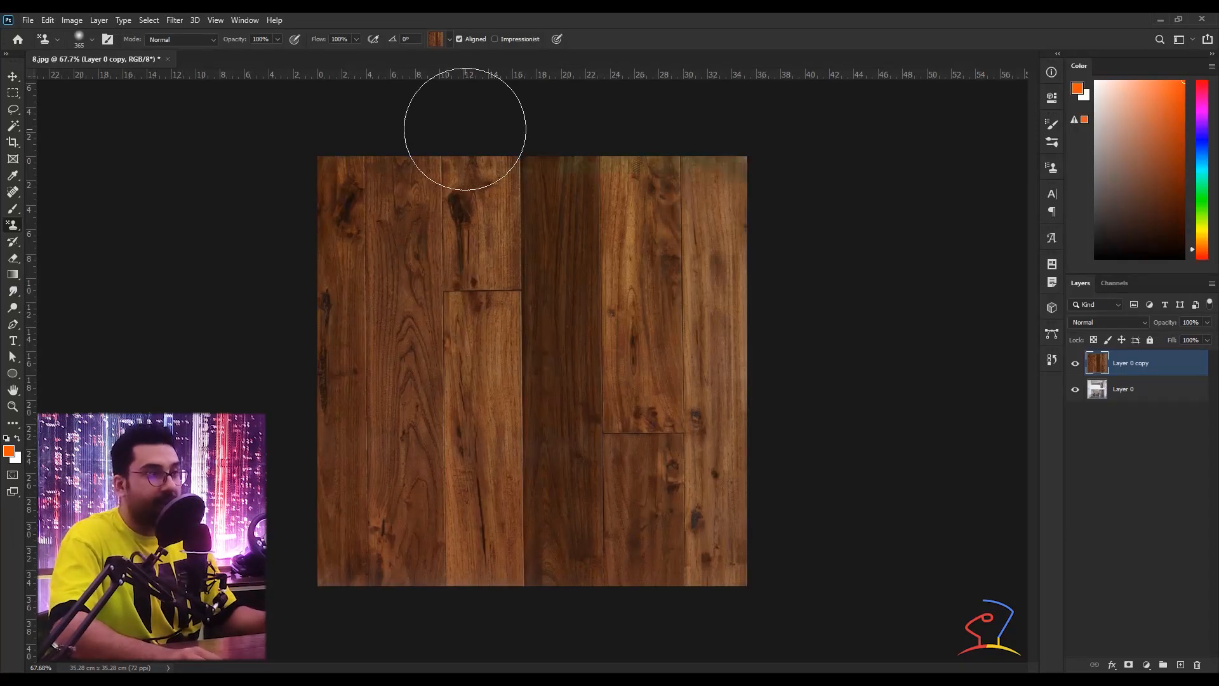
pyautogui.click(450, 40)
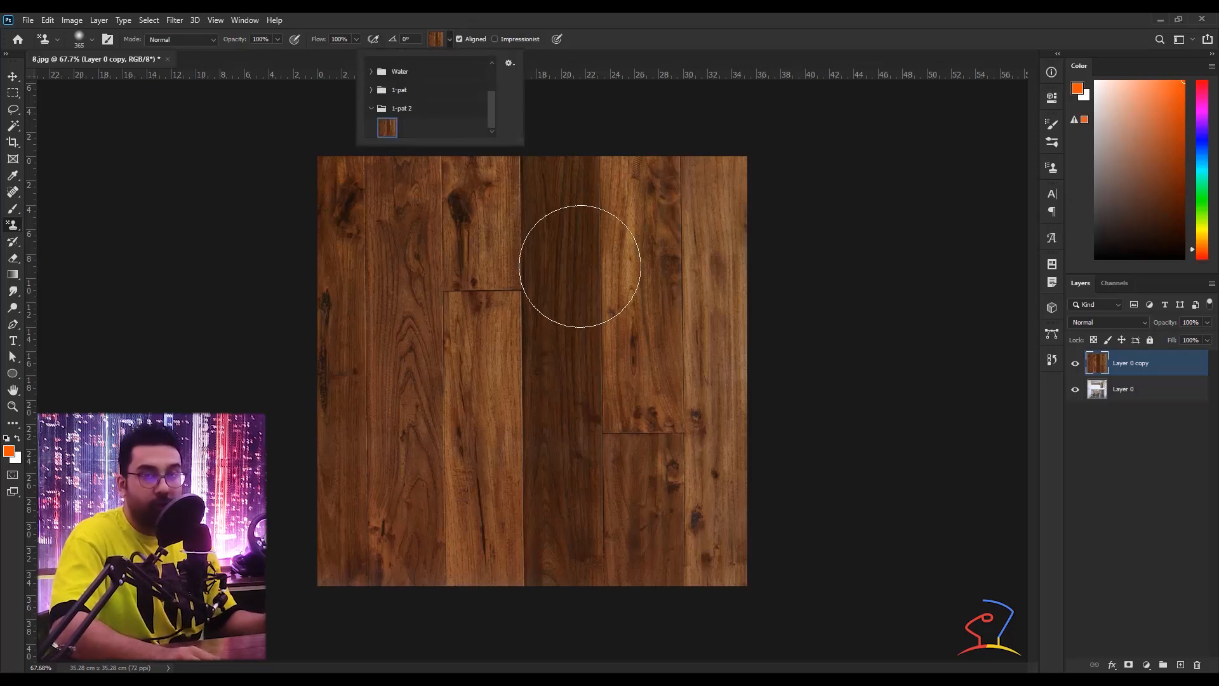
pyautogui.click(657, 13)
# Hide the wood-covered Layer 0 copy and duplicate the original Layer 0
pyautogui.click(1074, 365)
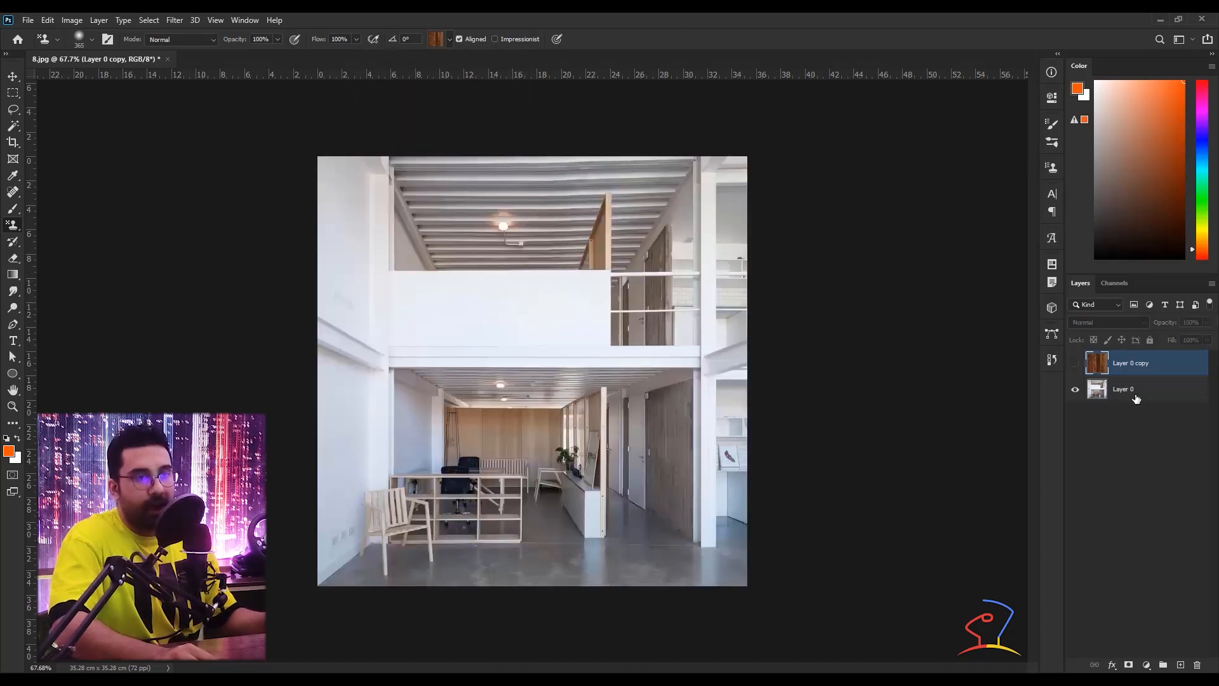
pyautogui.click(1136, 394)
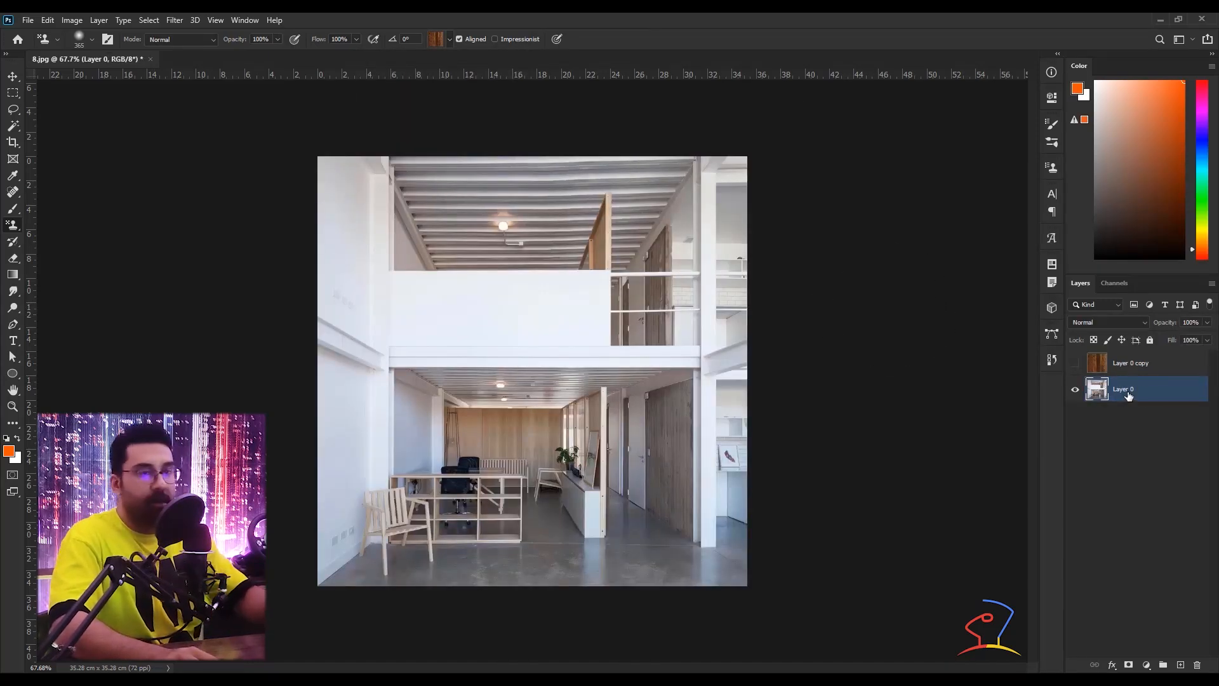
pyautogui.hotkey('ctrl', 'j')
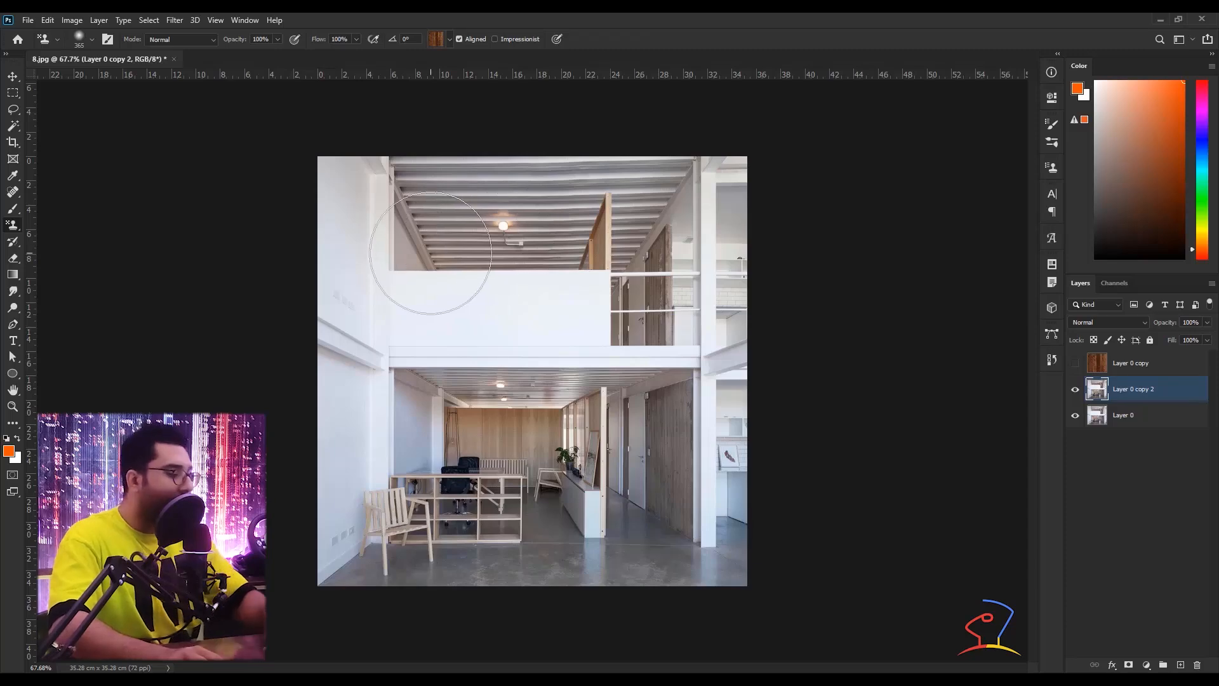
# Open the photo of the girl with balloons from the file folder inside 27-clone stamp, and unlock its Background layer
pyautogui.hotkey('ctrl', 'o')
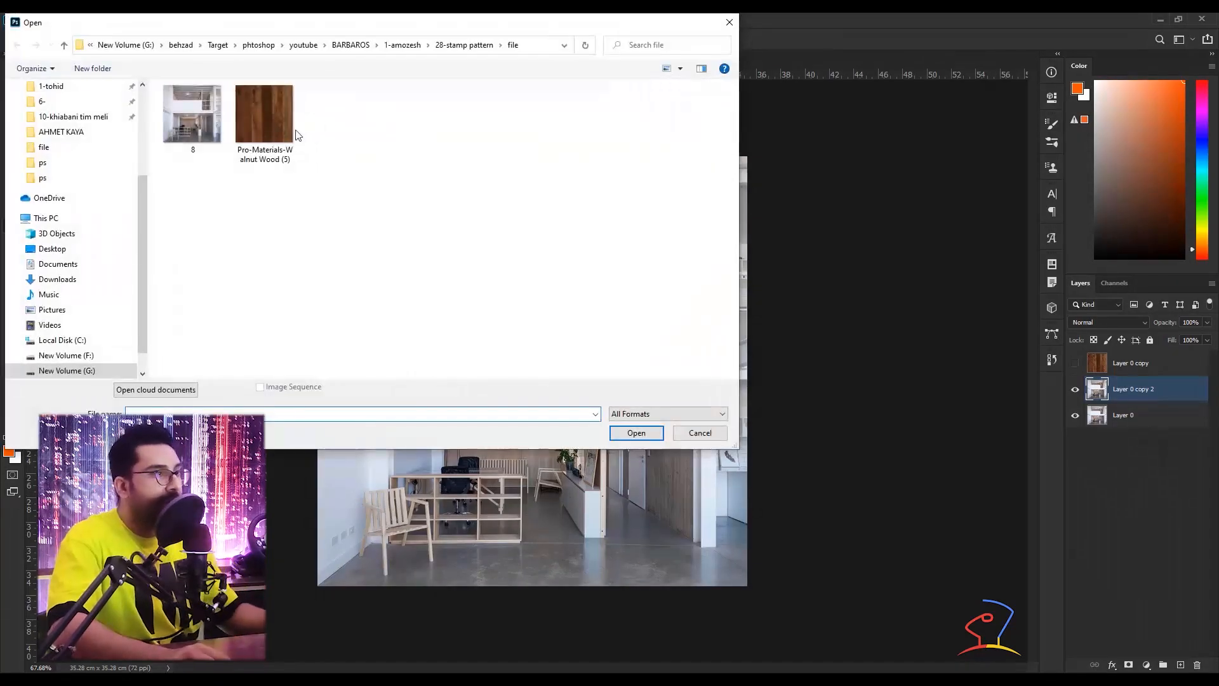
pyautogui.scroll(3, 64, 159)
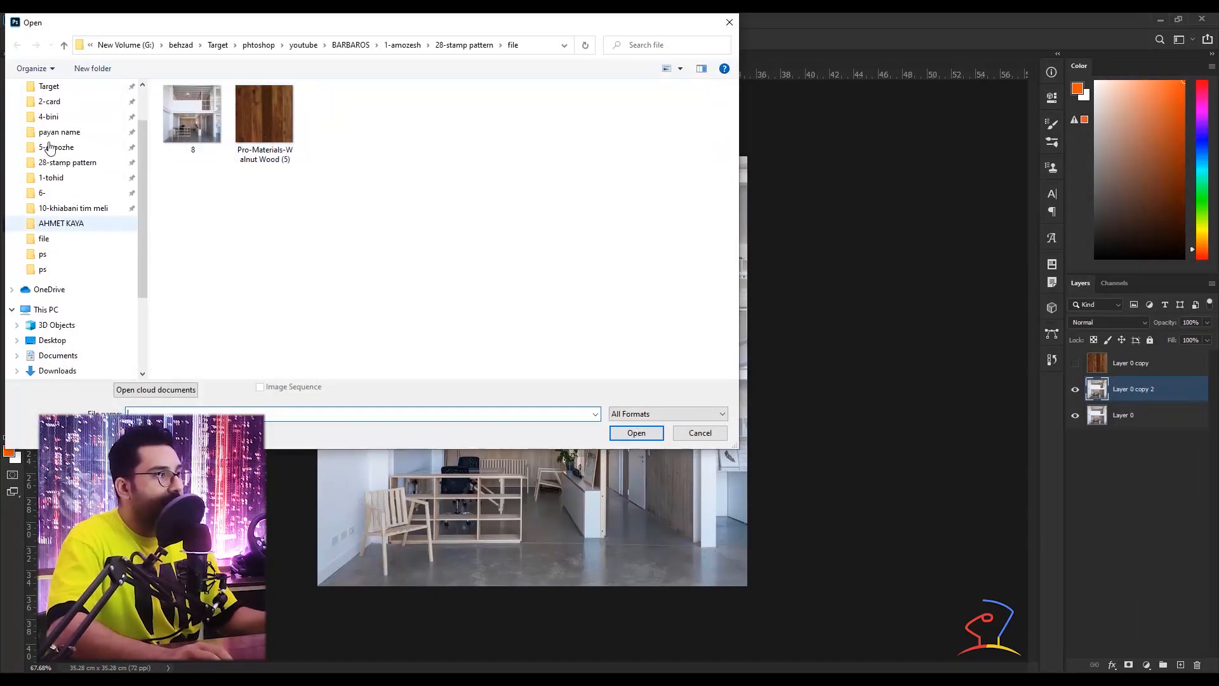
pyautogui.click(64, 45)
pyautogui.click(64, 45)
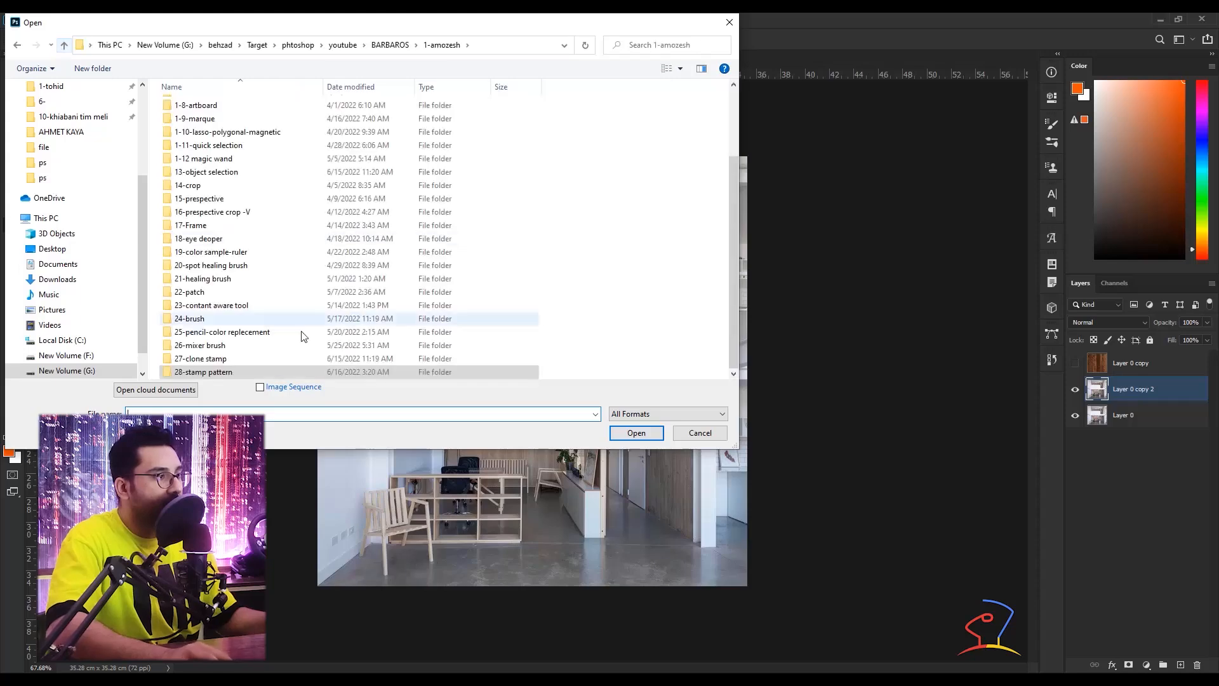
pyautogui.doubleClick(198, 359)
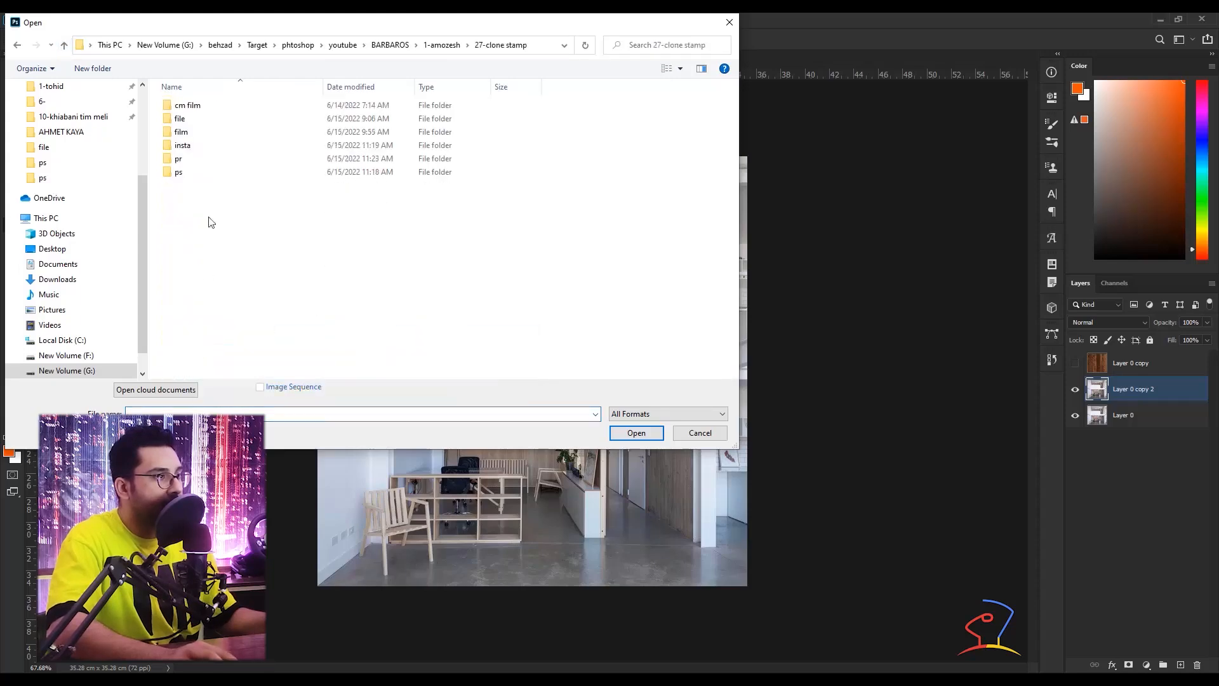
pyautogui.doubleClick(180, 118)
pyautogui.doubleClick(199, 139)
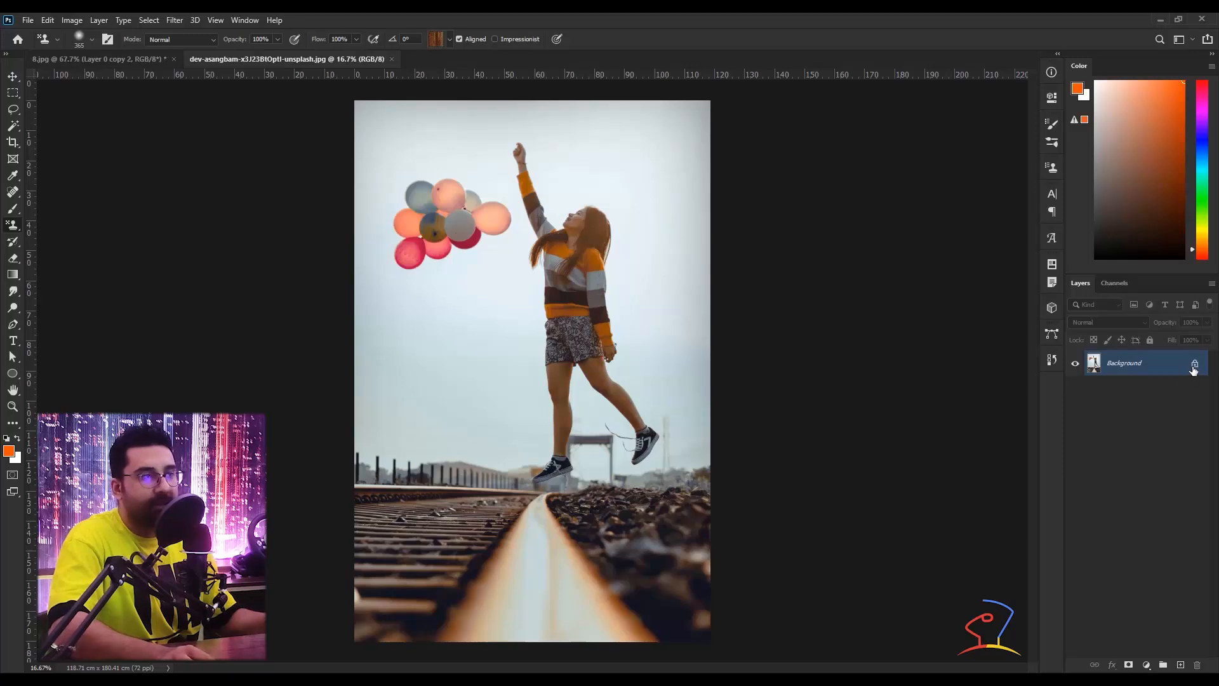
pyautogui.click(1193, 366)
# Draw a rectangular marquee selection around the whole balloon cluster, and clear it
pyautogui.scroll(3, 396, 200)
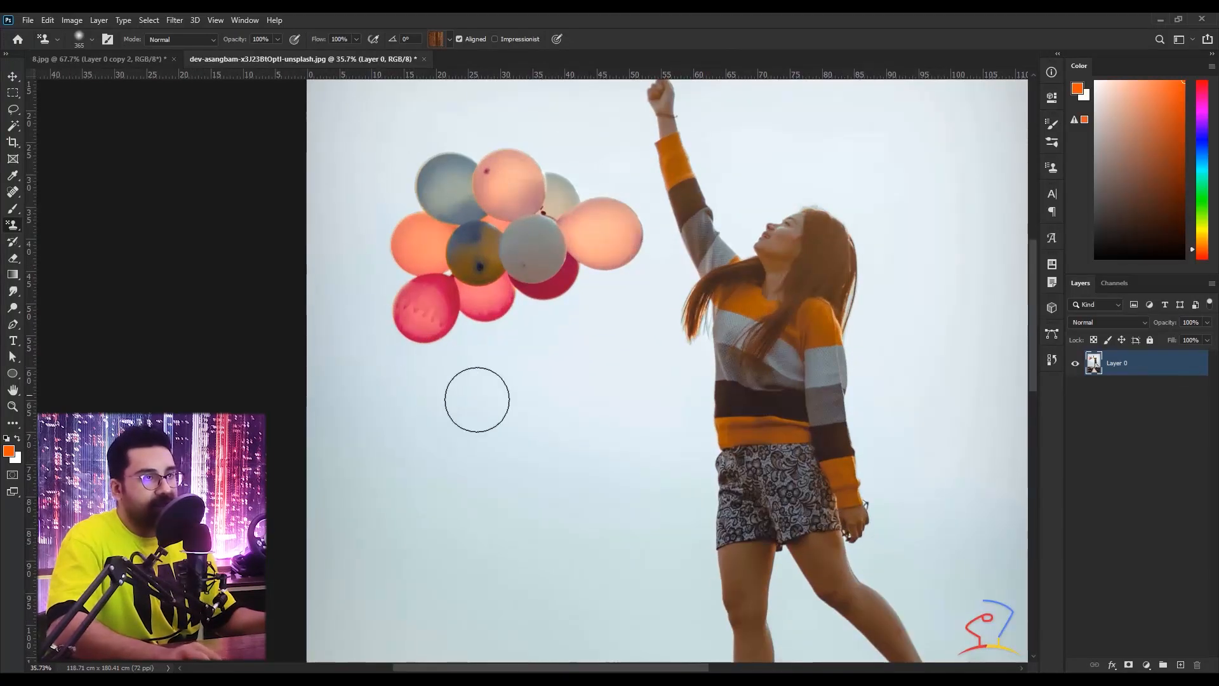
pyautogui.scroll(-3, 477, 399)
pyautogui.scroll(3, 492, 398)
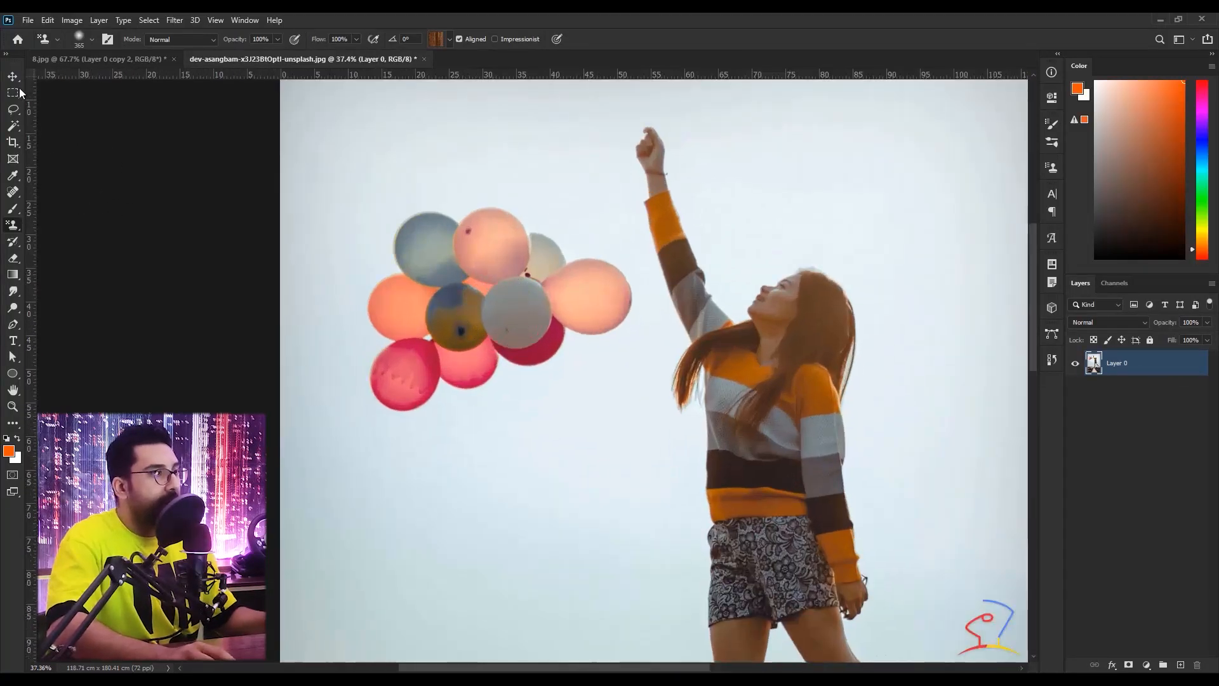
pyautogui.click(19, 92)
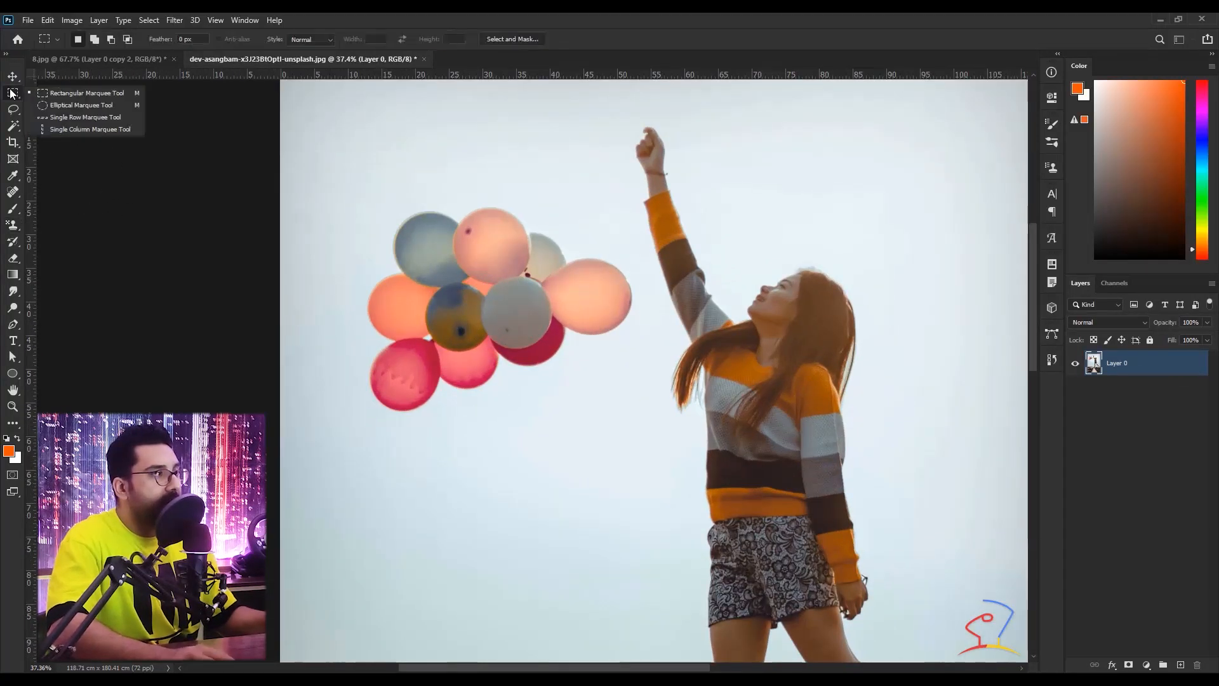
pyautogui.click(60, 95)
pyautogui.moveTo(634, 185); pyautogui.dragTo(316, 449)
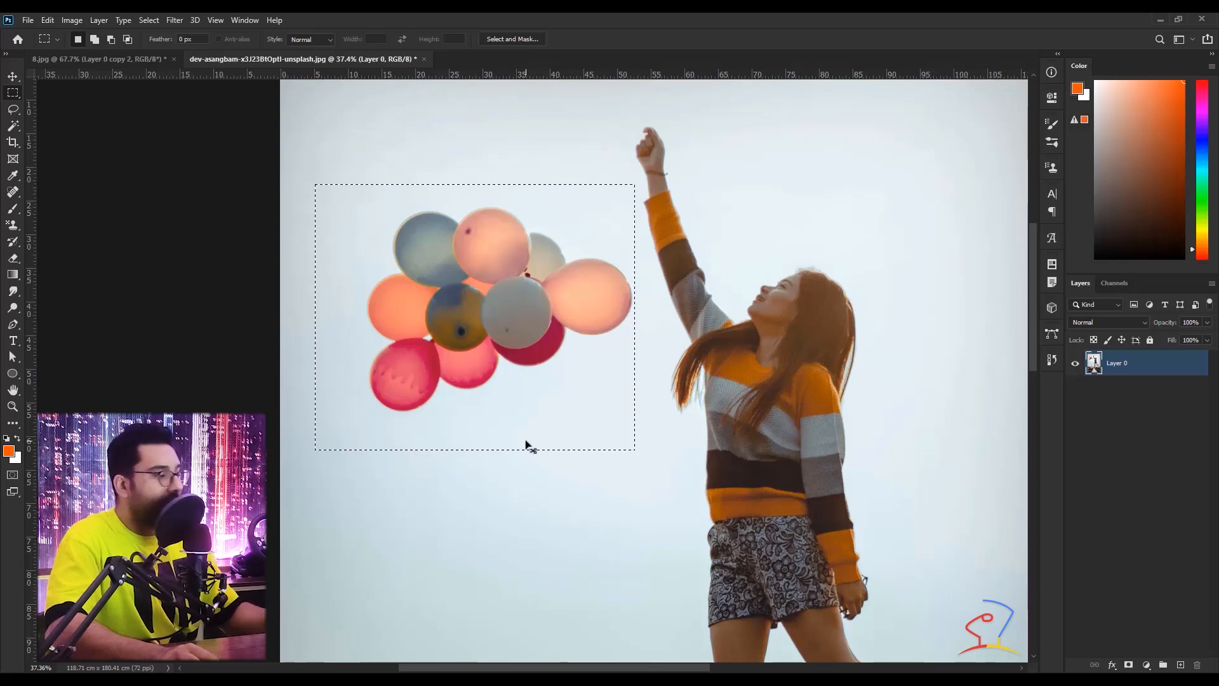
pyautogui.click(389, 262)
# Try selecting several of the balloons together with the Magic Wand tool, and clear the selection
pyautogui.click(13, 125)
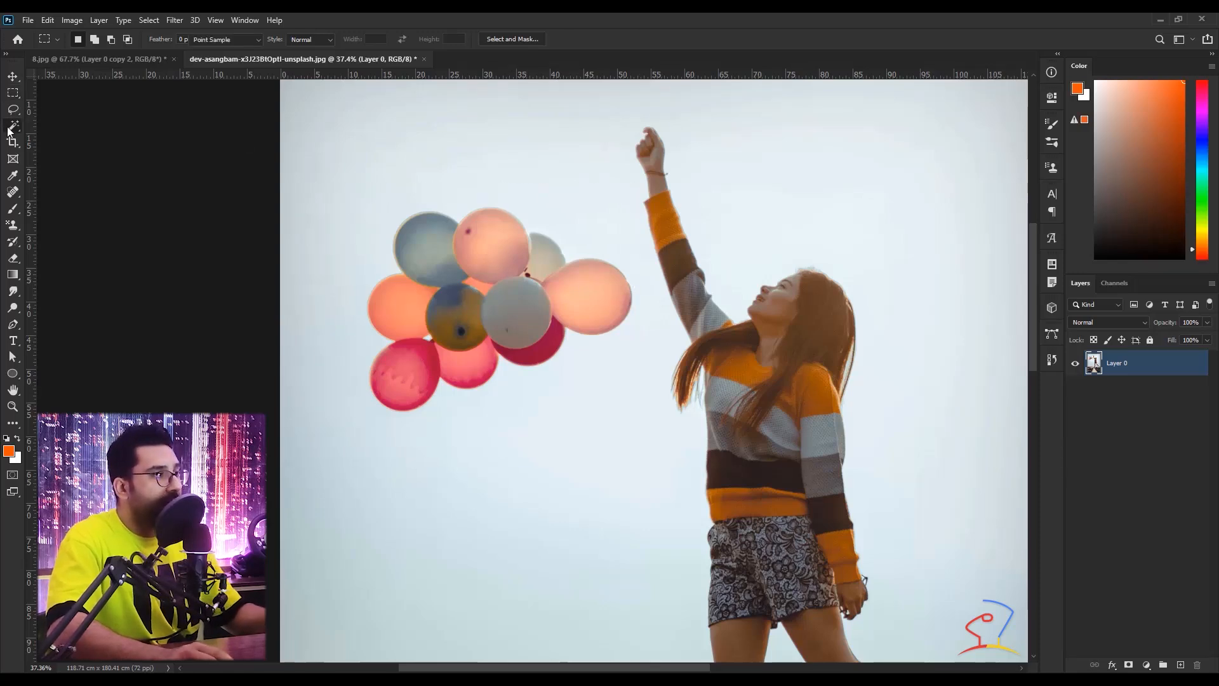
pyautogui.click(52, 151)
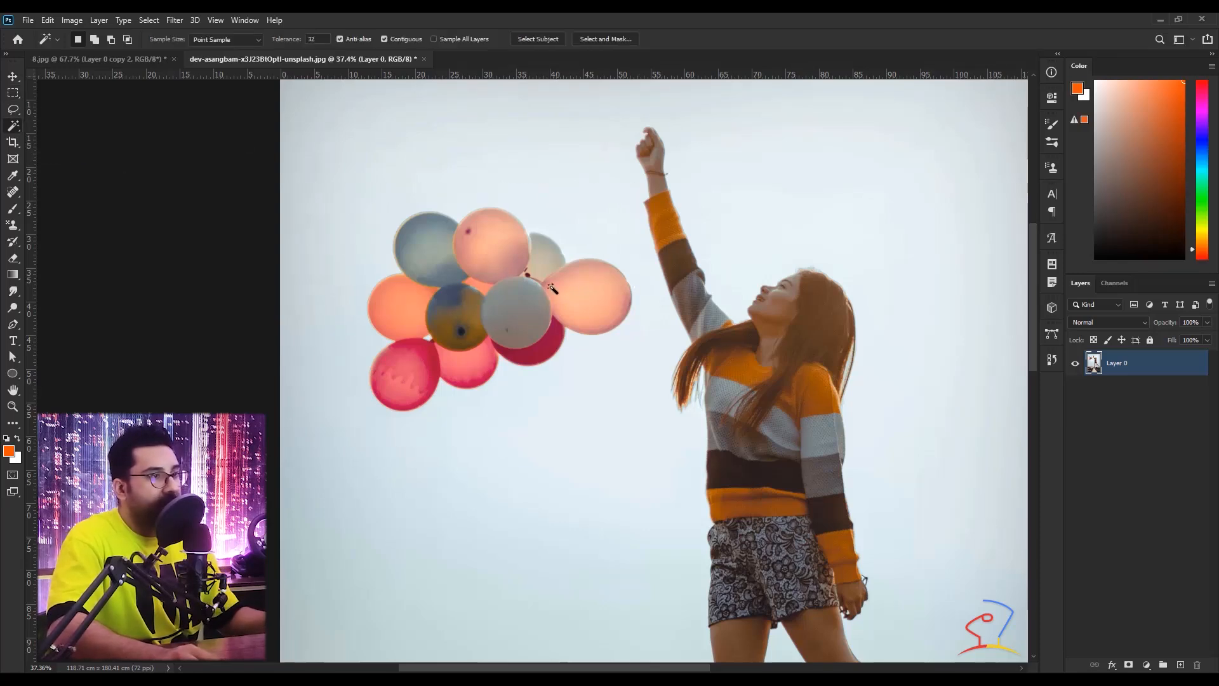
pyautogui.click(613, 304)
pyautogui.keyDown('shift'); pyautogui.click(547, 267); pyautogui.keyUp('shift')
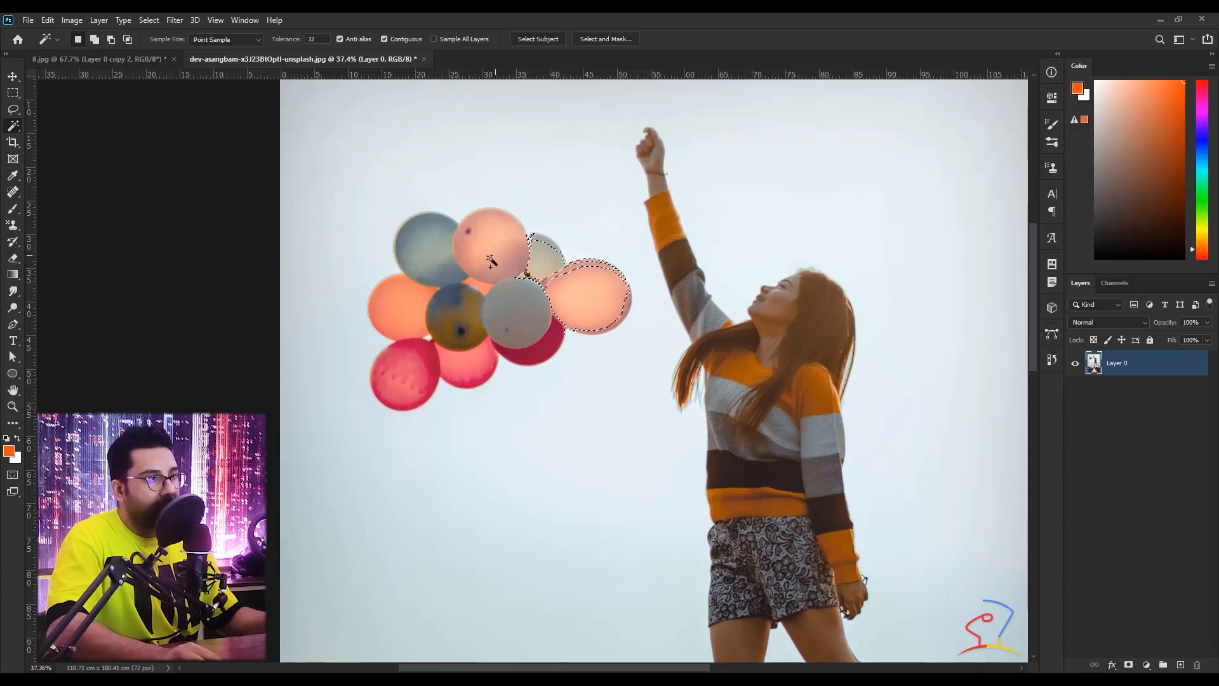
pyautogui.keyDown('shift'); pyautogui.click(492, 259); pyautogui.keyUp('shift')
pyautogui.keyDown('shift'); pyautogui.click(427, 257); pyautogui.keyUp('shift')
pyautogui.hotkey('ctrl', 'd')
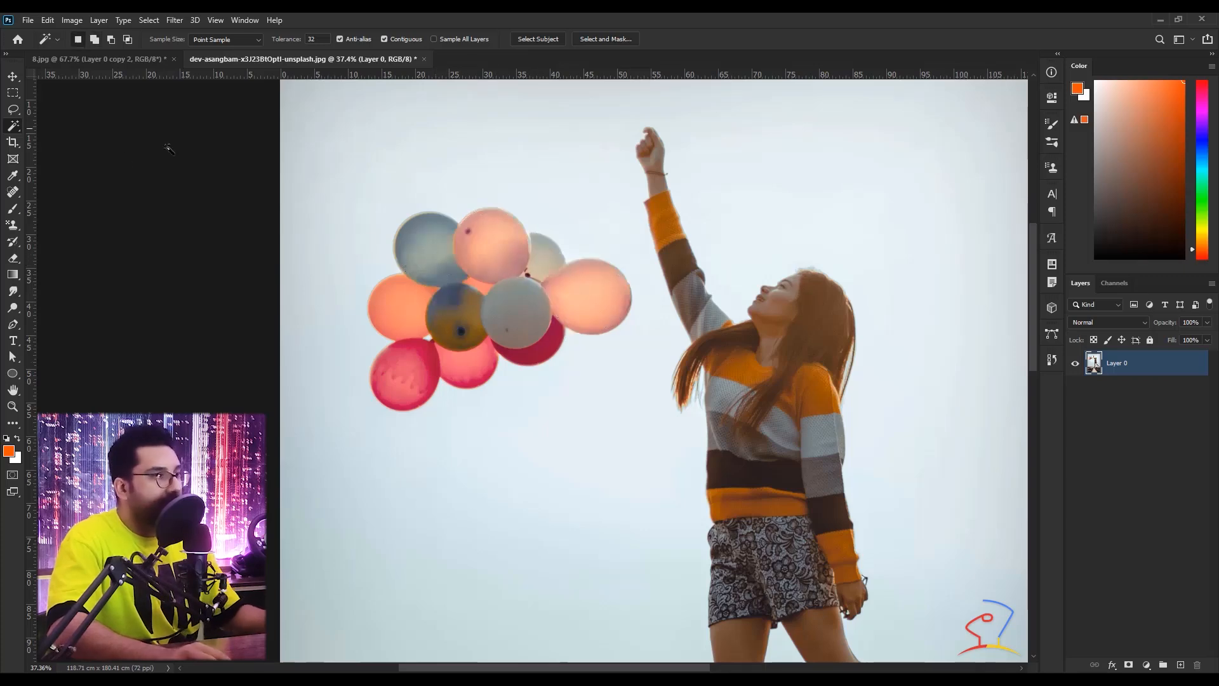
# Select the entire balloon cluster with the Quick Selection tool, excluding the small background gap between the balloons
pyautogui.rightClick(12, 130)
pyautogui.click(62, 137)
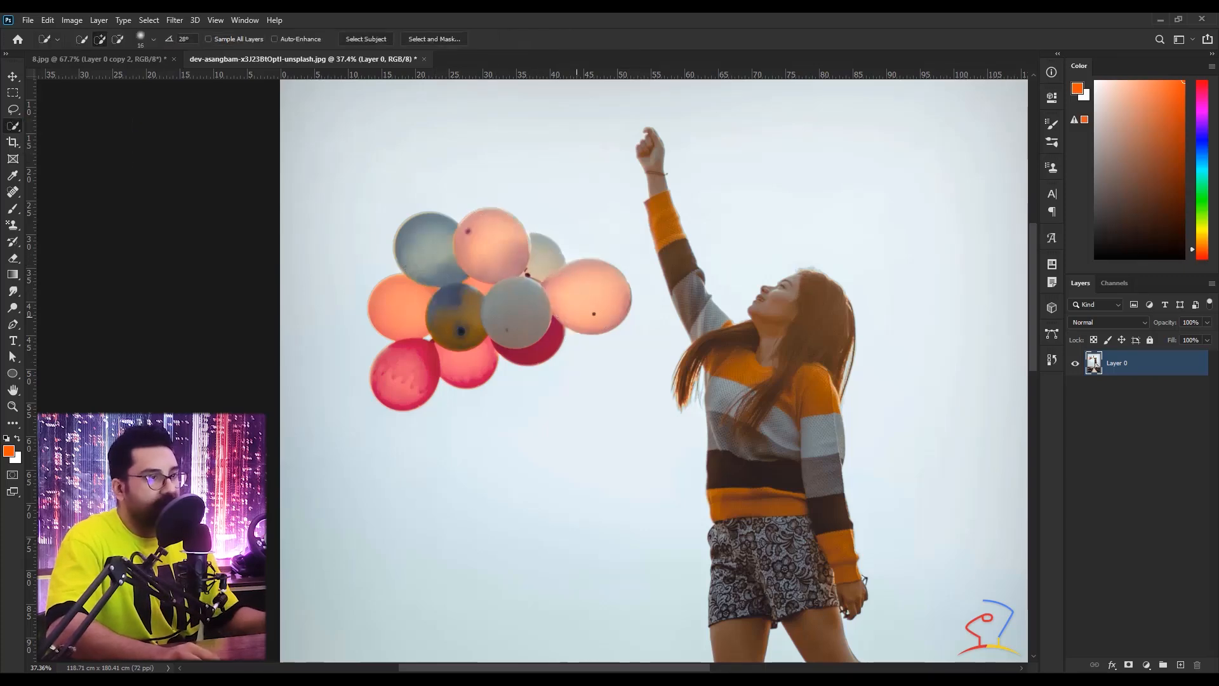
pyautogui.moveTo(573, 273)
pyautogui.mouseDown()
pyautogui.moveTo(469, 243)
pyautogui.moveTo(433, 249)
pyautogui.moveTo(404, 380)
pyautogui.mouseUp()
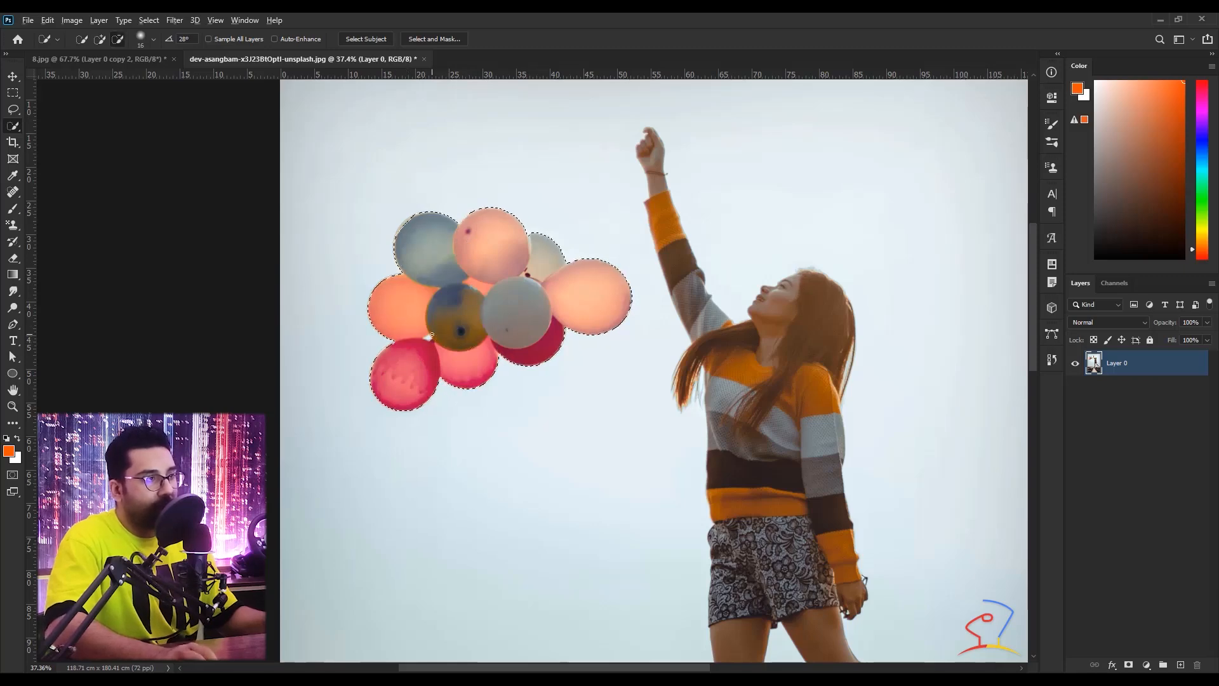
pyautogui.scroll(8, 430, 336)
pyautogui.scroll(3, 417, 343)
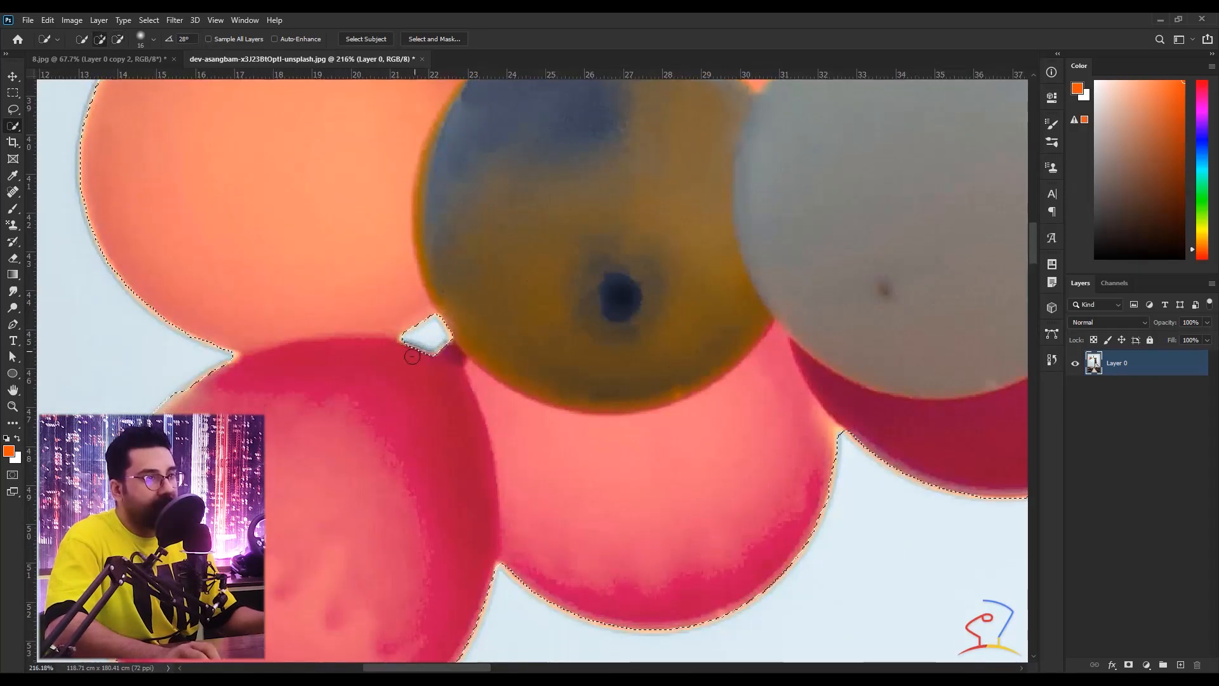
pyautogui.scroll(-9, 419, 349)
pyautogui.scroll(-3, 451, 311)
pyautogui.scroll(3, 495, 257)
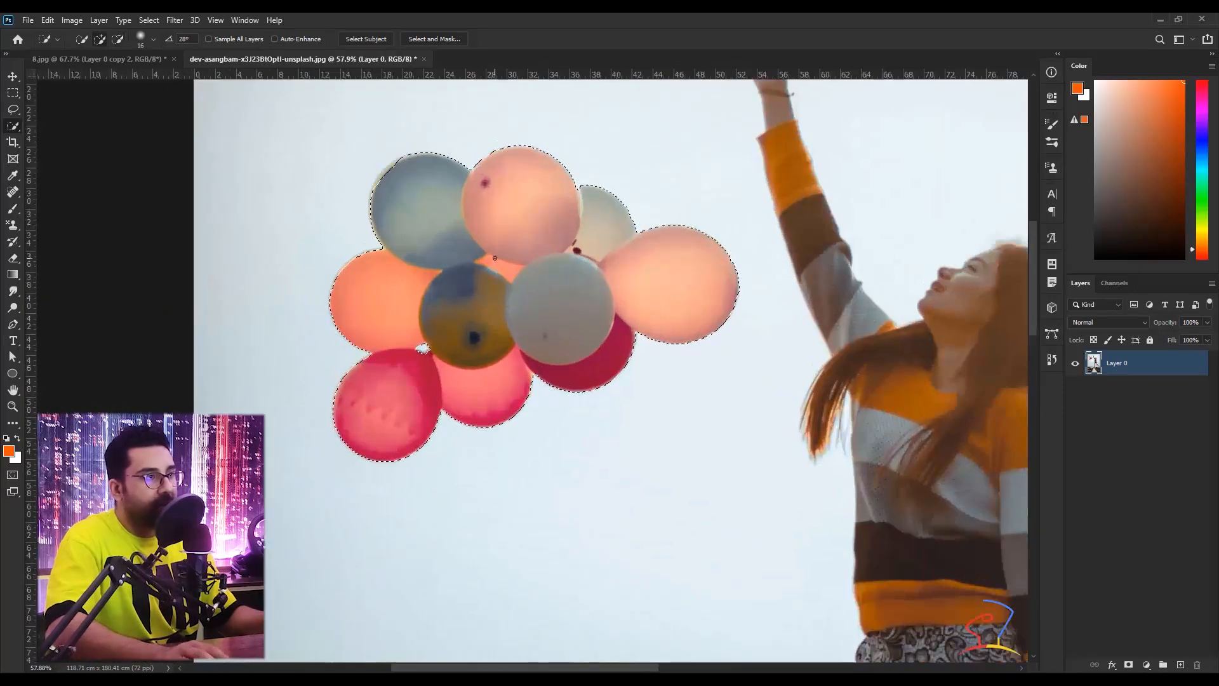
pyautogui.scroll(-3, 494, 258)
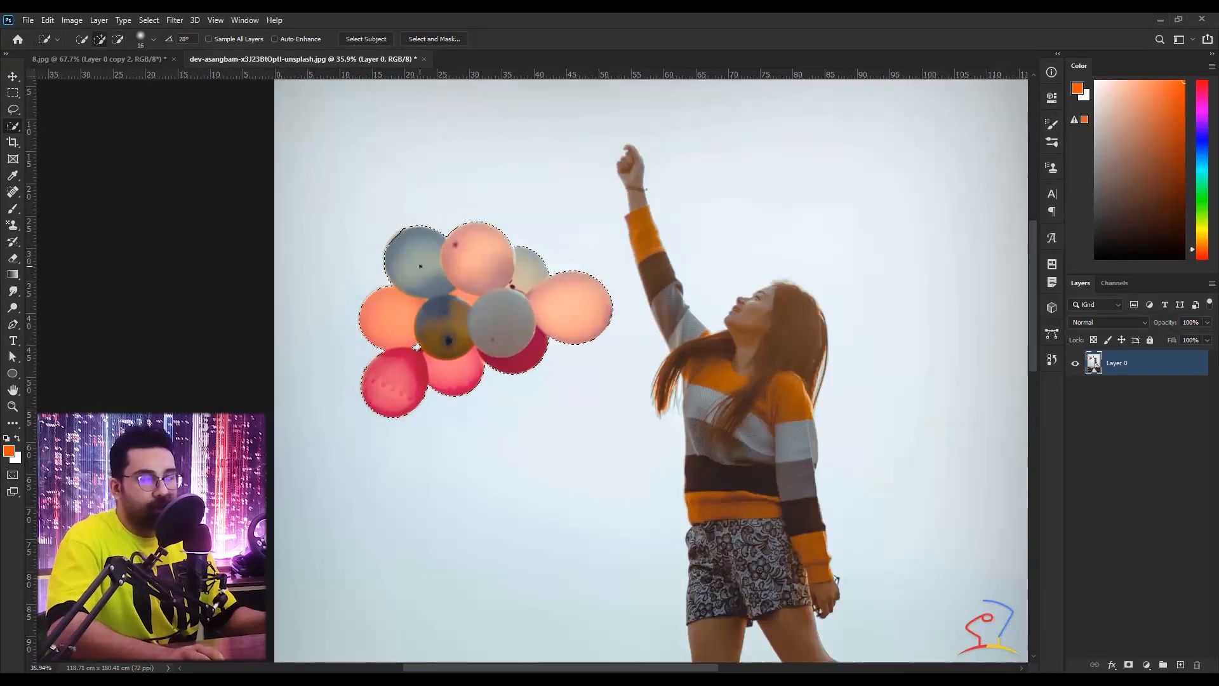
# Check whether Define Pattern is available for the irregular balloon selection, and deselect the balloons
pyautogui.click(47, 21)
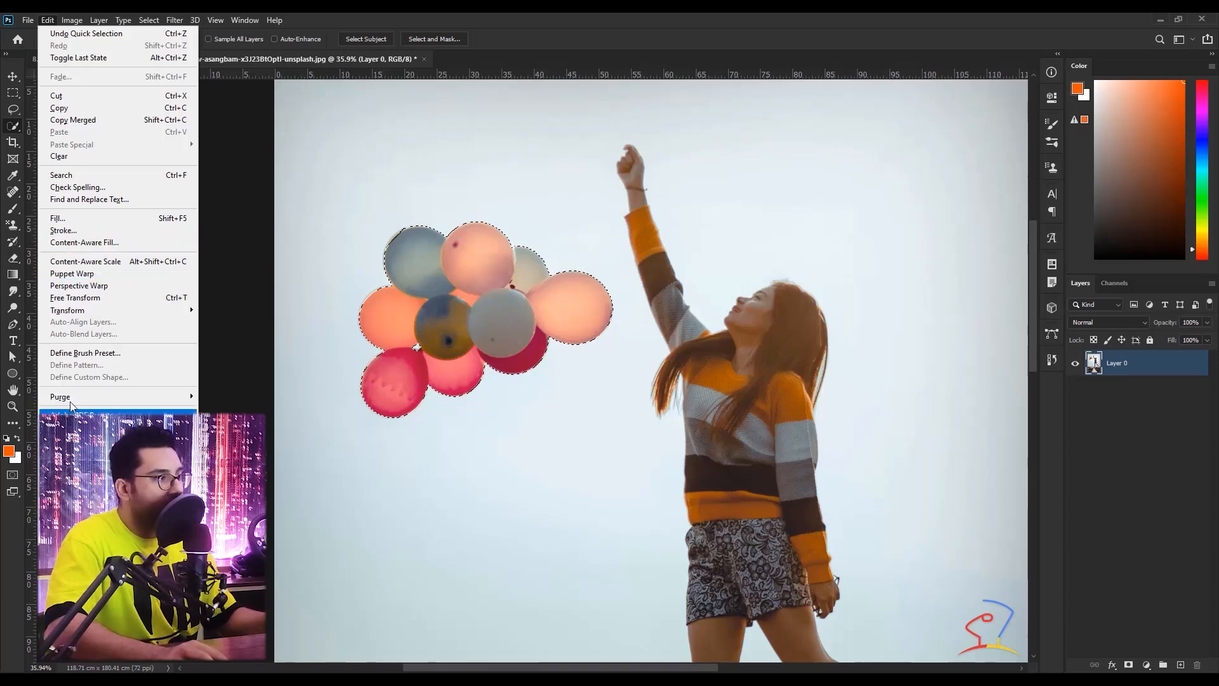
pyautogui.click(469, 18)
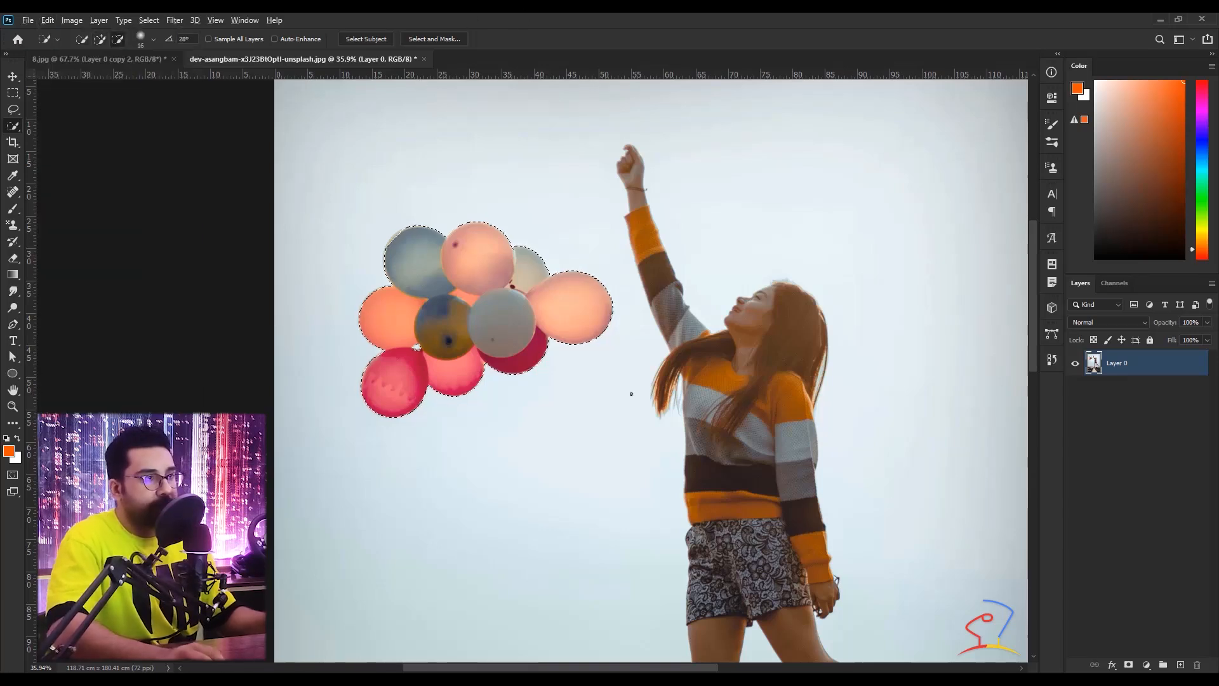
pyautogui.scroll(-3, 612, 350)
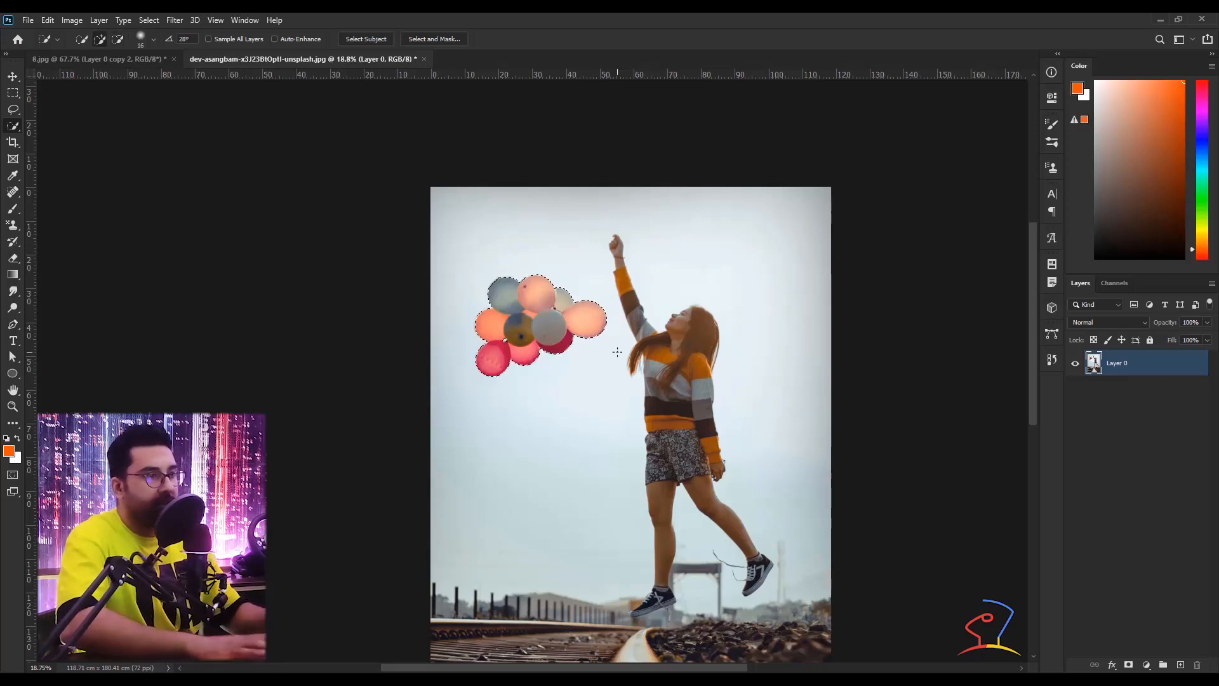
pyautogui.hotkey('ctrl', '0')
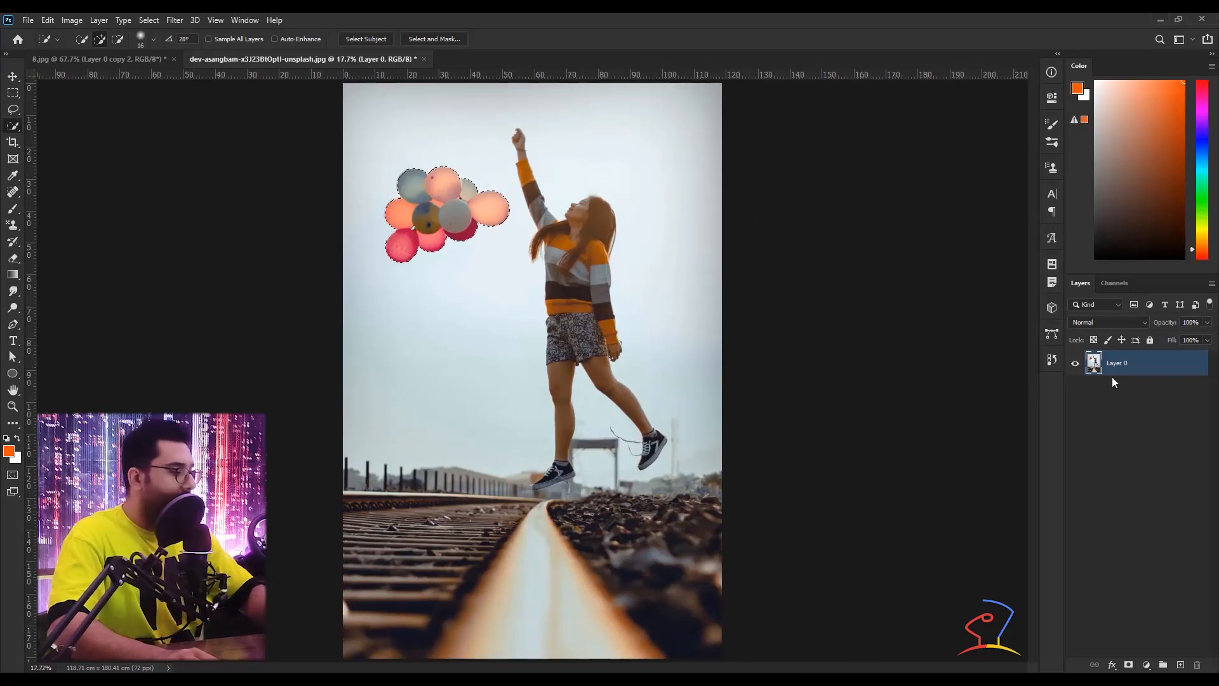
pyautogui.hotkey('ctrl', 'd')
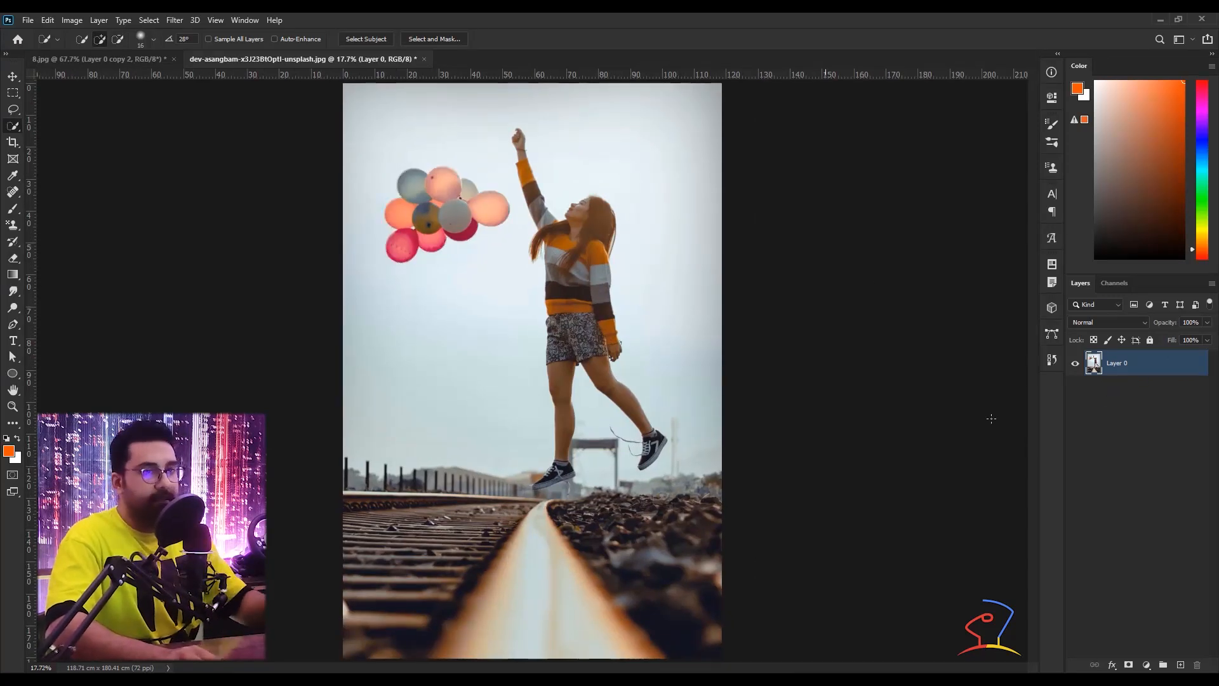
# Duplicate Layer 0, select the entire canvas, and check whether Define Pattern is available for that selection
pyautogui.hotkey('ctrl', 'j')
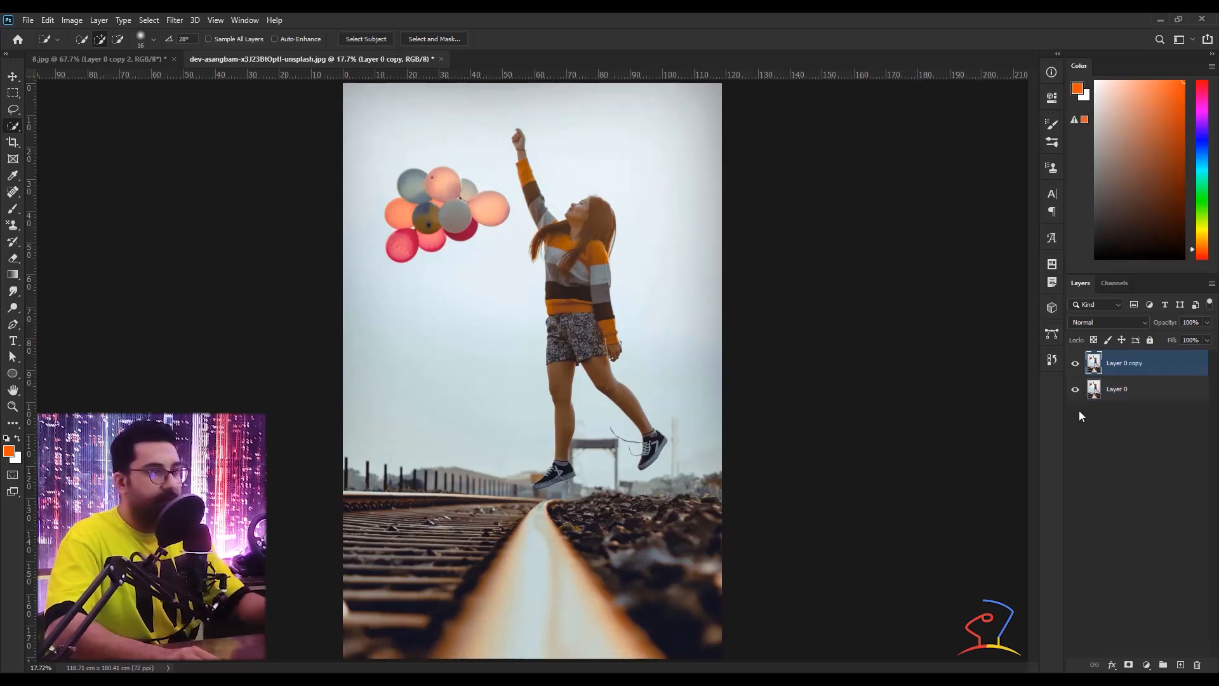
pyautogui.scroll(-3, 520, 352)
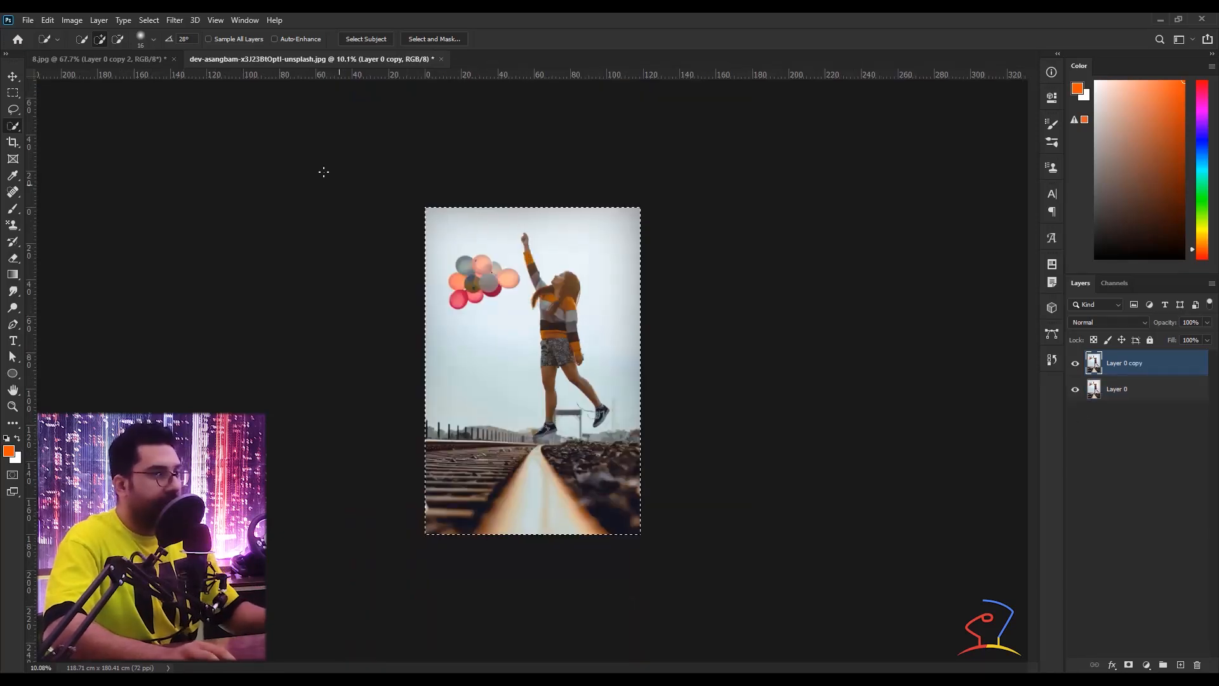
pyautogui.hotkey('ctrl', 'a')
pyautogui.click(48, 20)
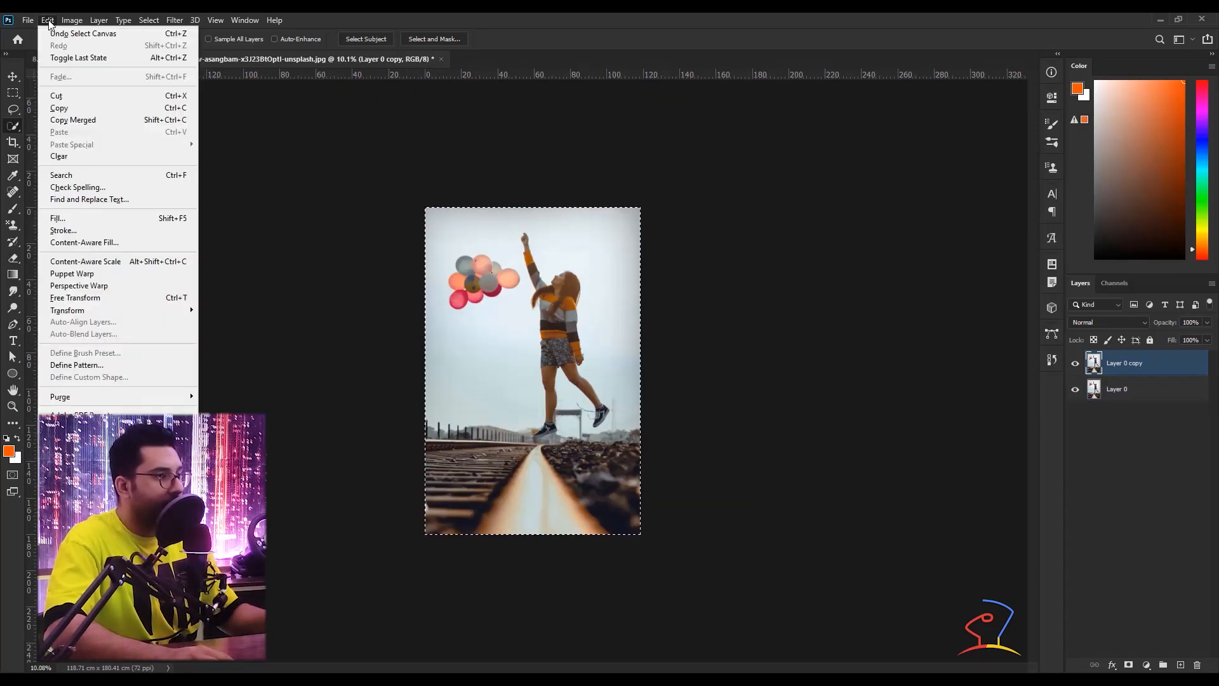
pyautogui.click(48, 24)
# Quick-select the balloon cluster on Layer 0 copy, recheck the availability of Define Pattern, and clear the selection
pyautogui.scroll(5, 479, 269)
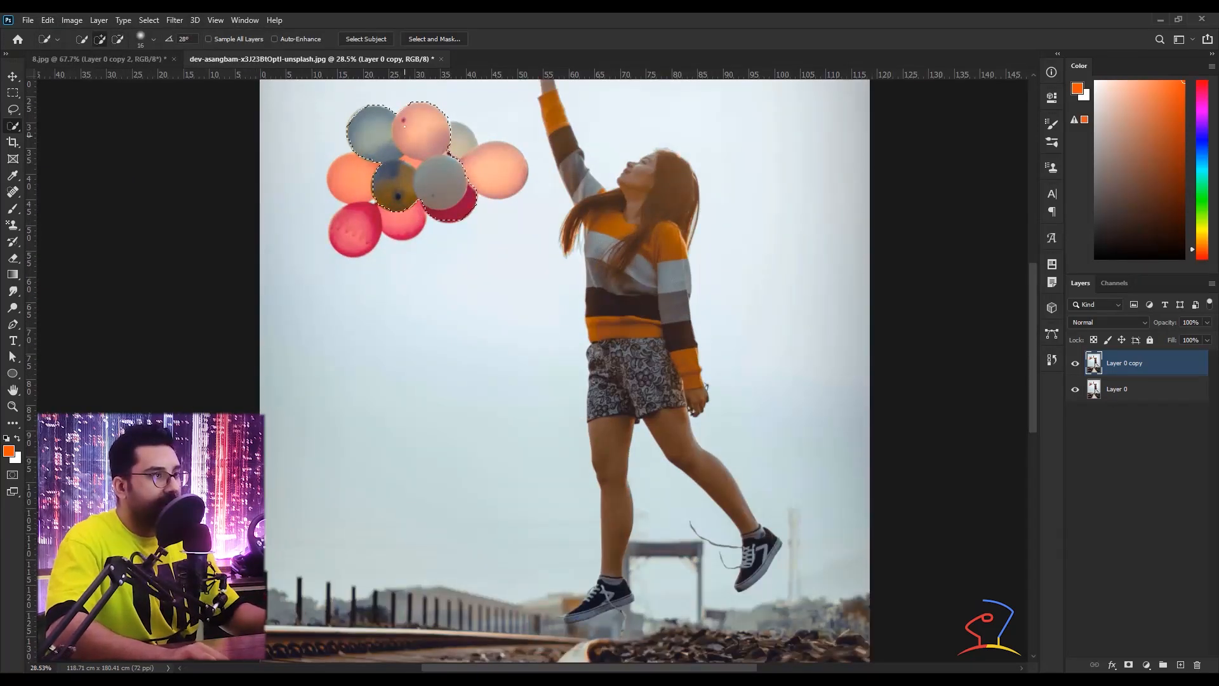
pyautogui.moveTo(357, 214)
pyautogui.mouseDown()
pyautogui.moveTo(441, 198)
pyautogui.moveTo(486, 162)
pyautogui.mouseUp()
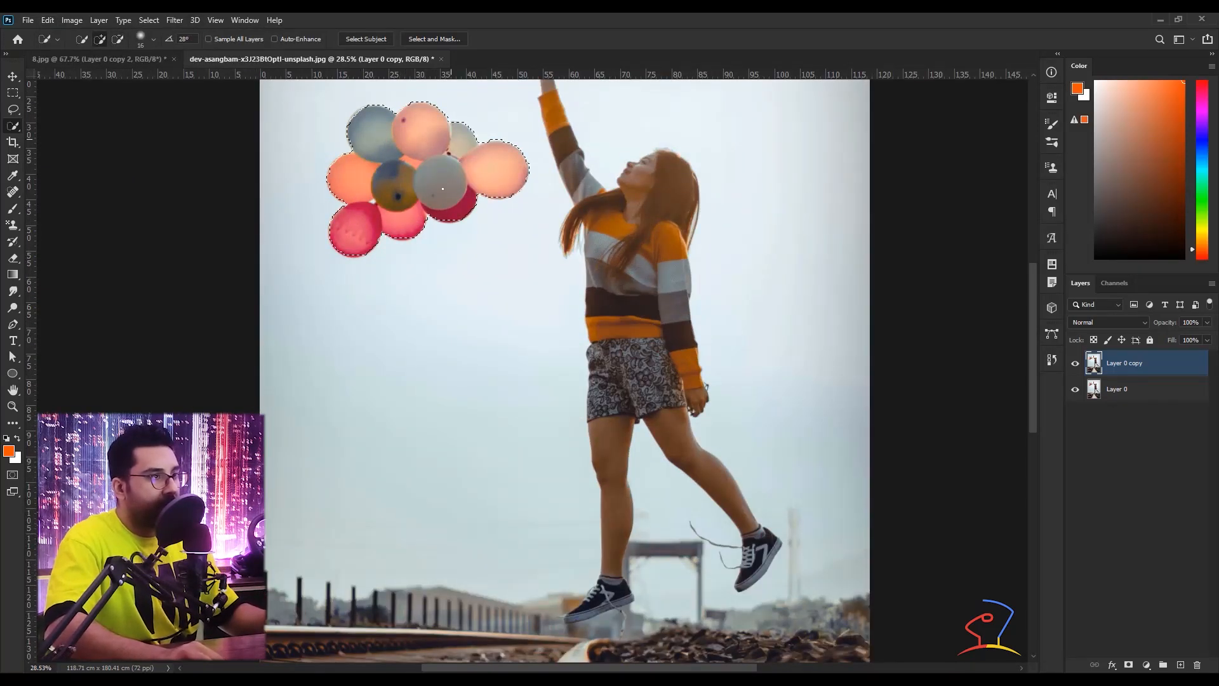
pyautogui.click(48, 20)
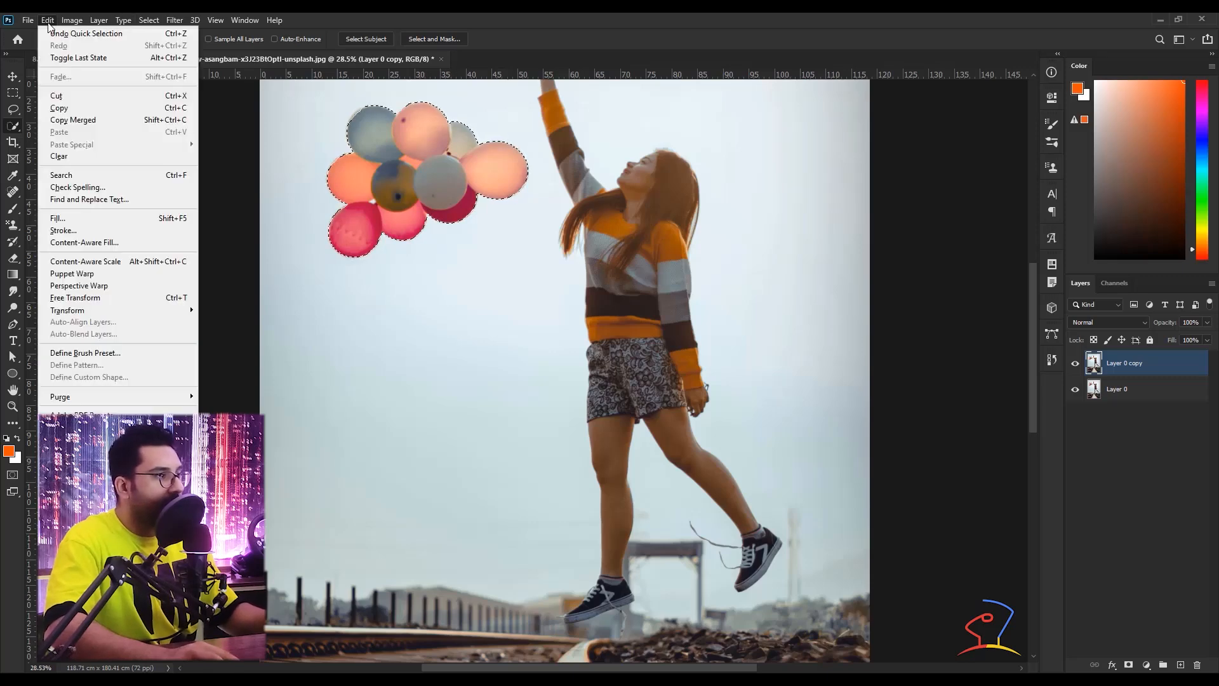
pyautogui.click(547, 18)
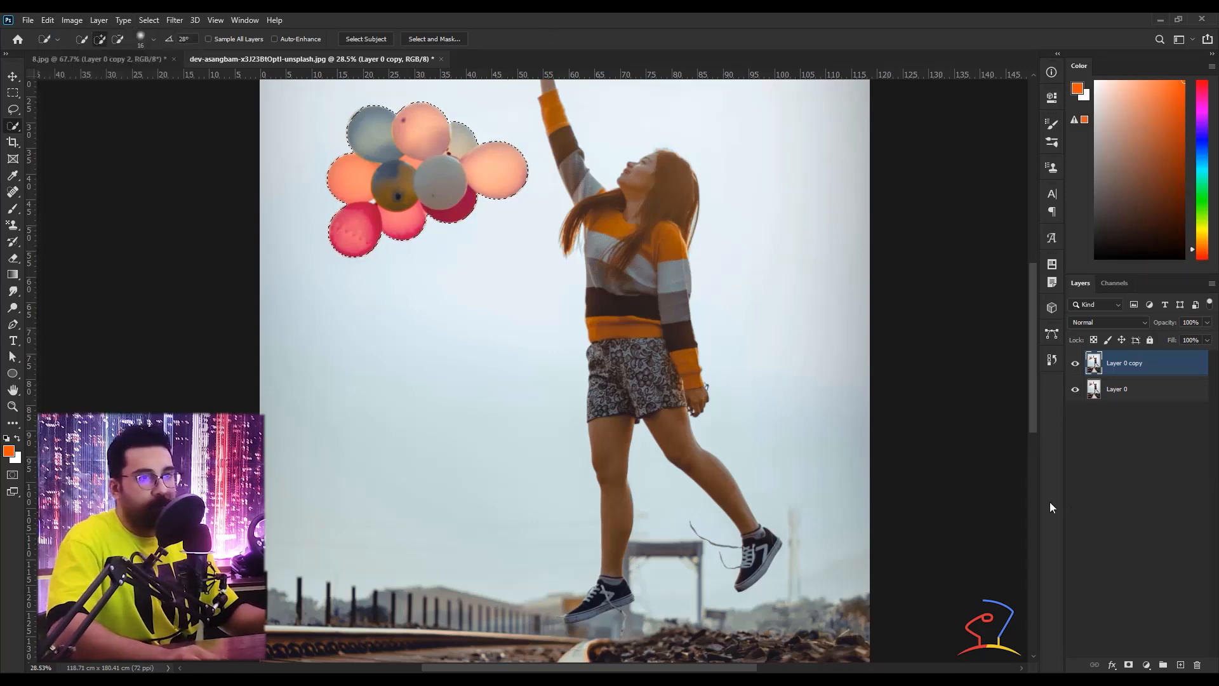
pyautogui.hotkey('ctrl', 'd')
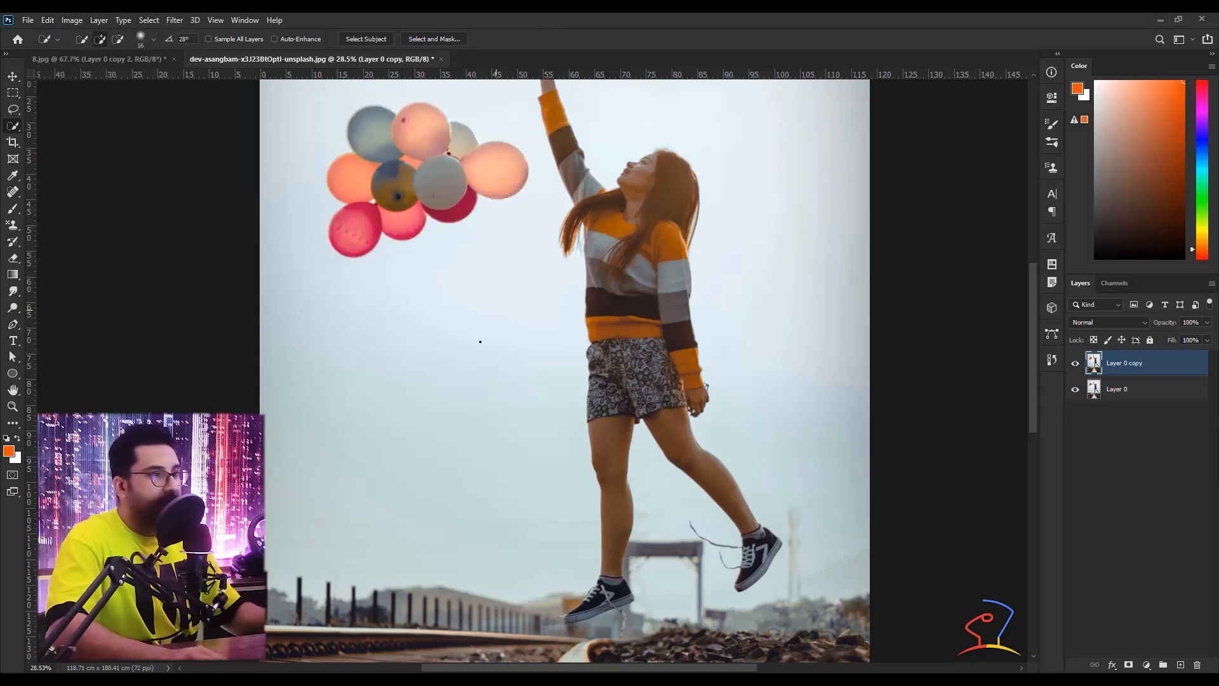
# Select the entire canvas of the girl photo and define it as a pattern named 100
pyautogui.scroll(-3, 470, 349)
pyautogui.scroll(-1, 466, 360)
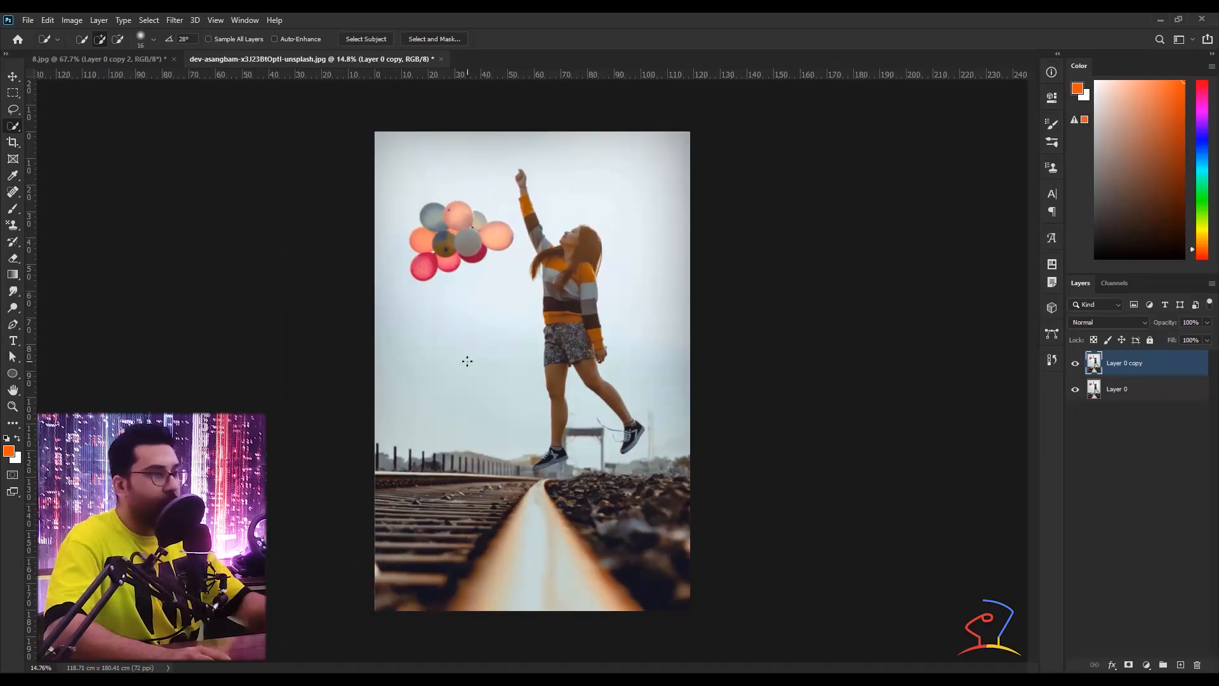
pyautogui.hotkey('ctrl', 'a')
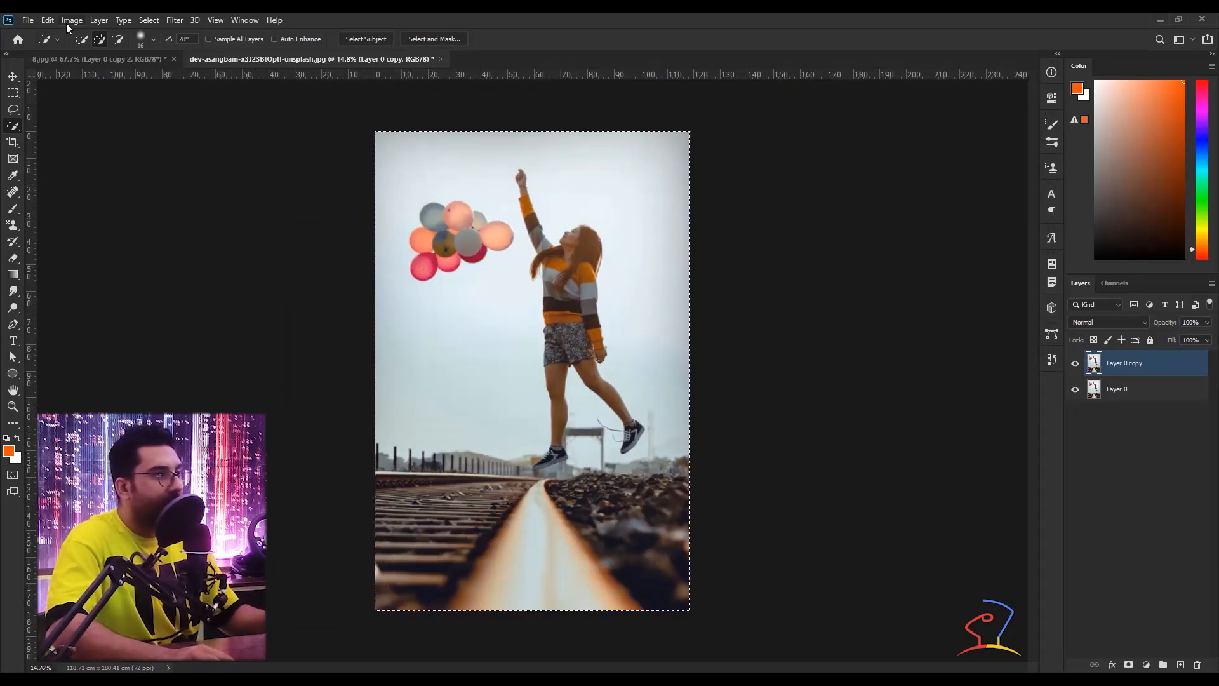
pyautogui.click(66, 23)
pyautogui.click(45, 23)
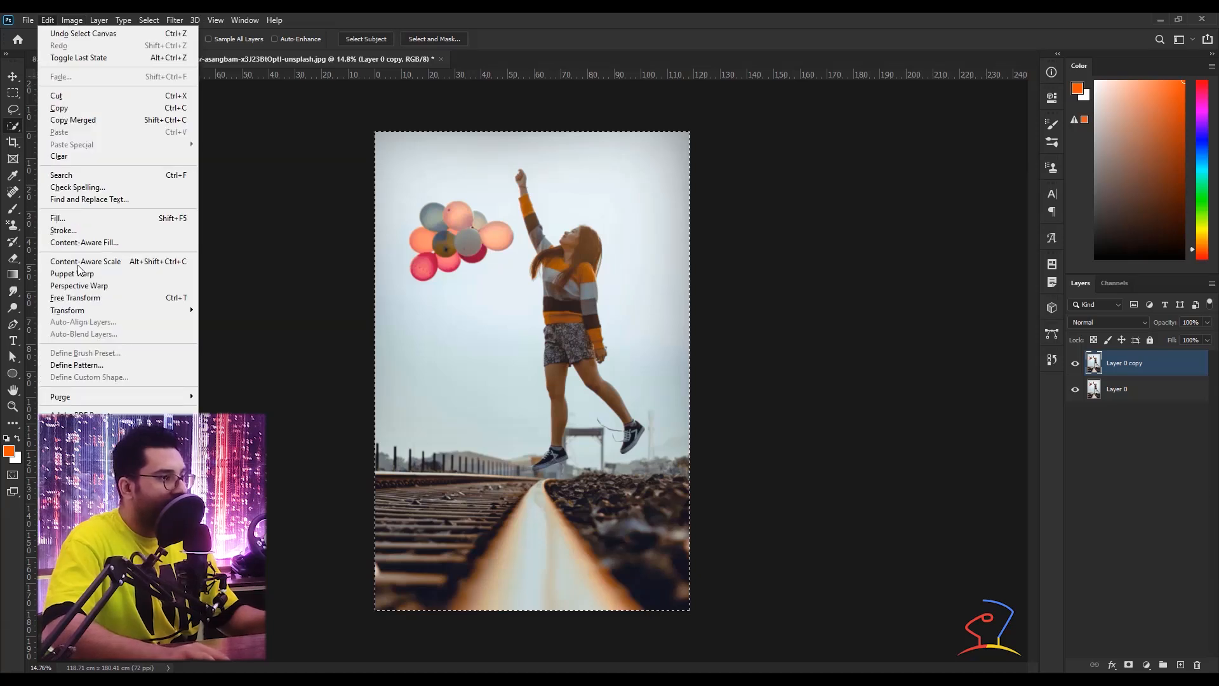
pyautogui.click(75, 365)
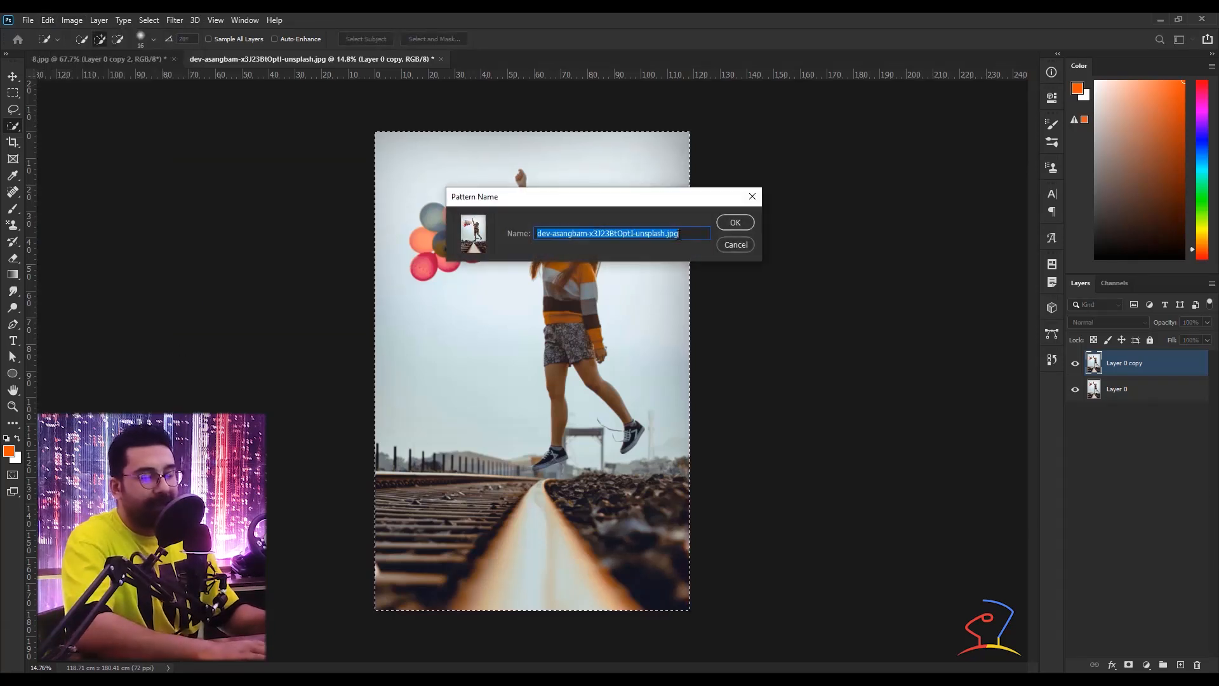
pyautogui.write('100')
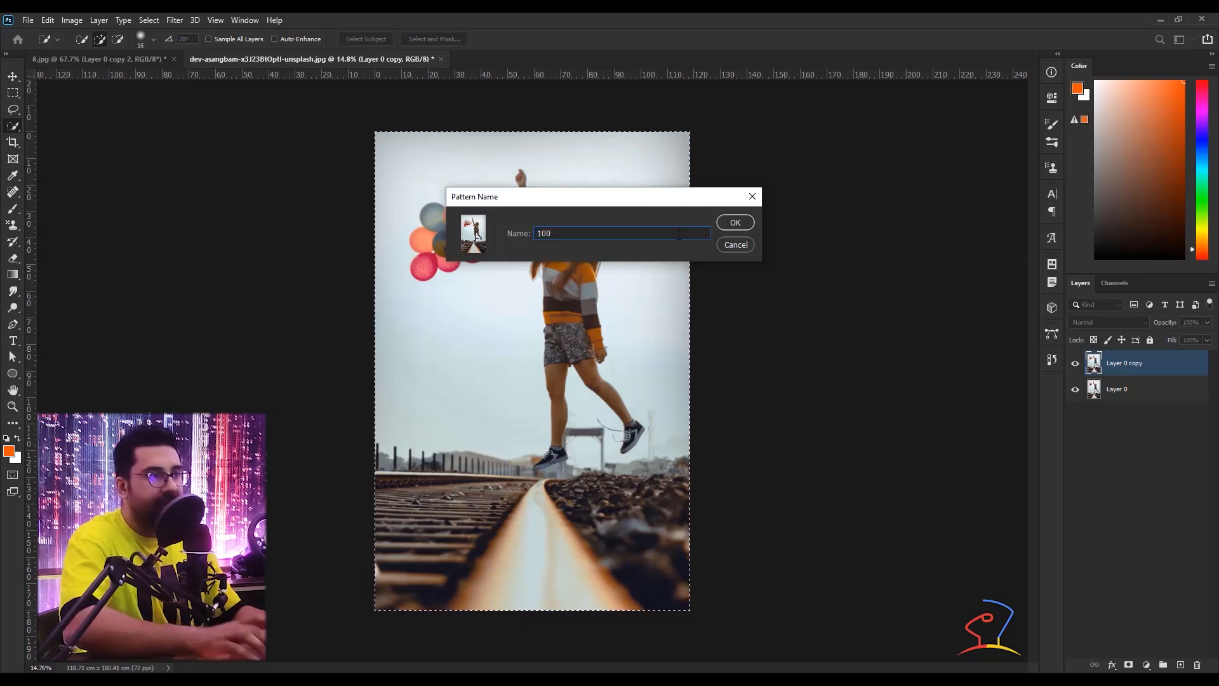
pyautogui.press('Return')
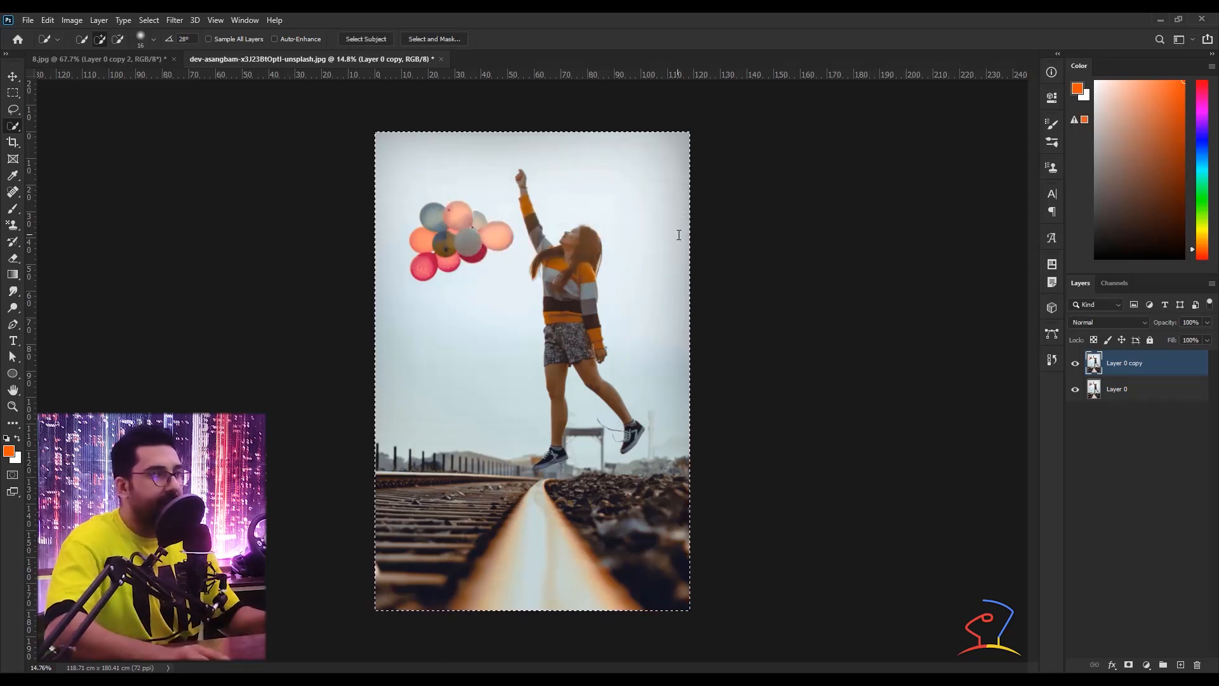
# In 8.jpg, activate the Pattern Stamp tool and choose the girl photo pattern
pyautogui.click(116, 60)
pyautogui.rightClick(13, 225)
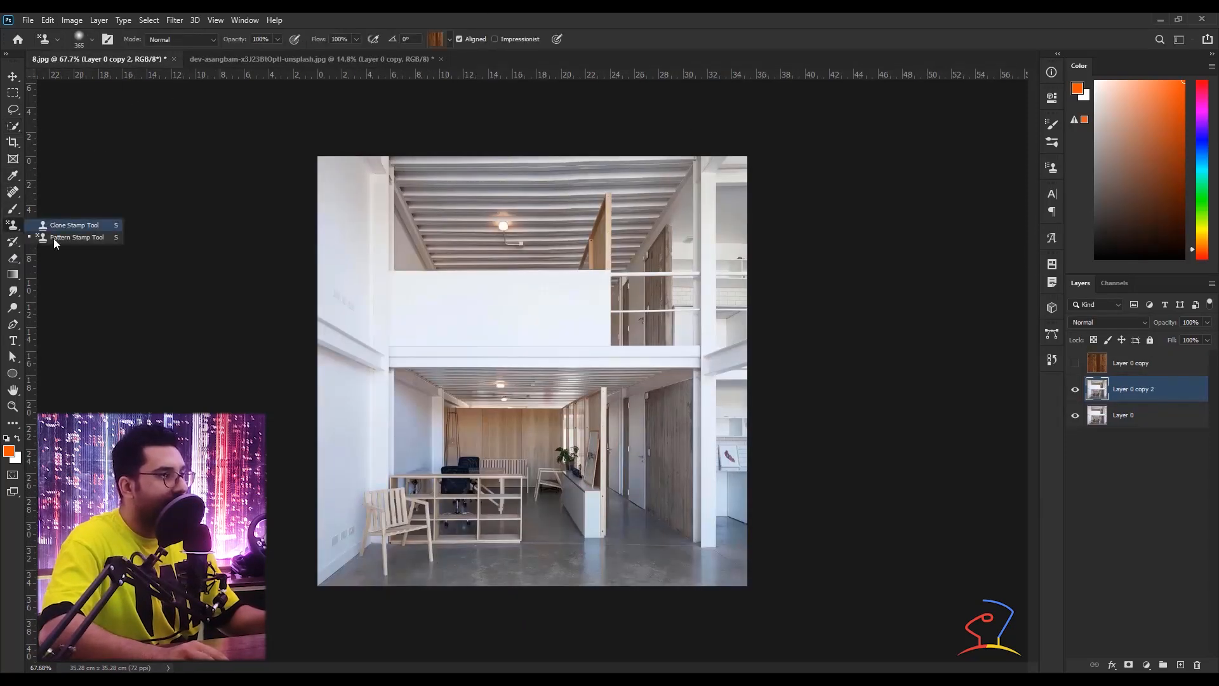
pyautogui.click(56, 238)
pyautogui.click(450, 39)
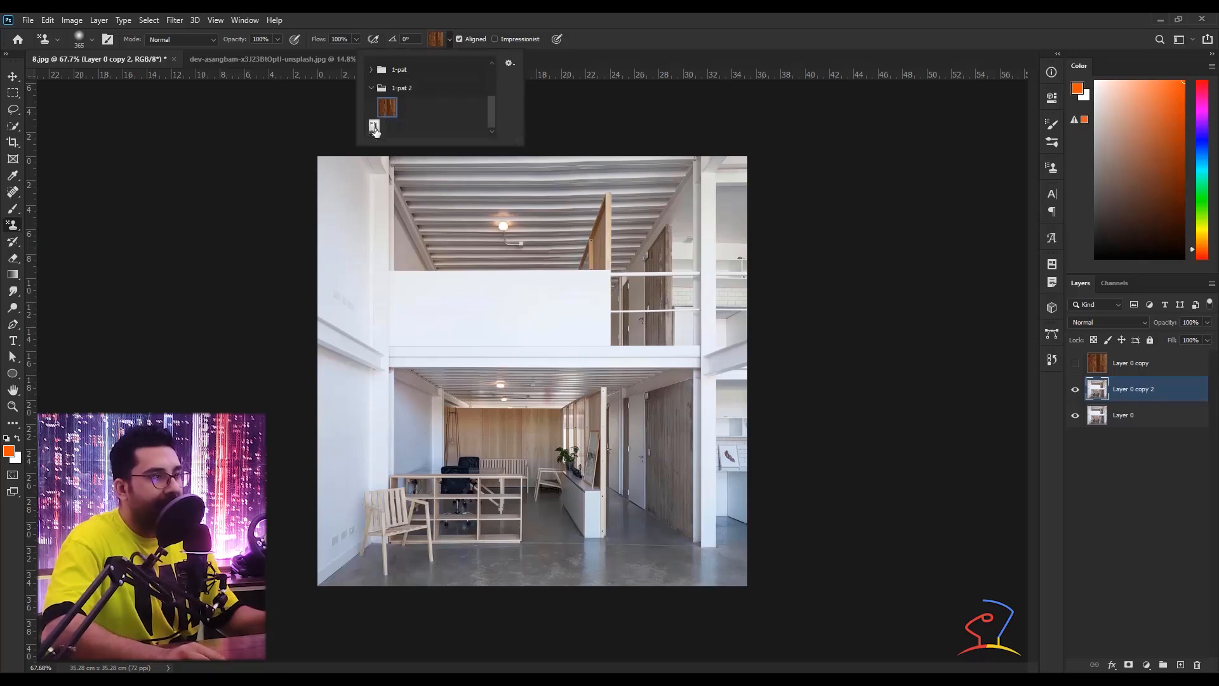
pyautogui.click(374, 126)
# Paint the girl photo pattern over the whole interior image on Layer 0 copy 2, and undo the painting
pyautogui.moveTo(685, 190)
pyautogui.mouseDown()
pyautogui.moveTo(327, 213)
pyautogui.moveTo(653, 251)
pyautogui.moveTo(283, 398)
pyautogui.mouseUp()
pyautogui.moveTo(732, 550)
pyautogui.mouseDown()
pyautogui.moveTo(356, 565)
pyautogui.moveTo(508, 603)
pyautogui.mouseUp()
pyautogui.moveTo(445, 501)
pyautogui.mouseDown()
pyautogui.moveTo(471, 306)
pyautogui.moveTo(893, 586)
pyautogui.mouseUp()
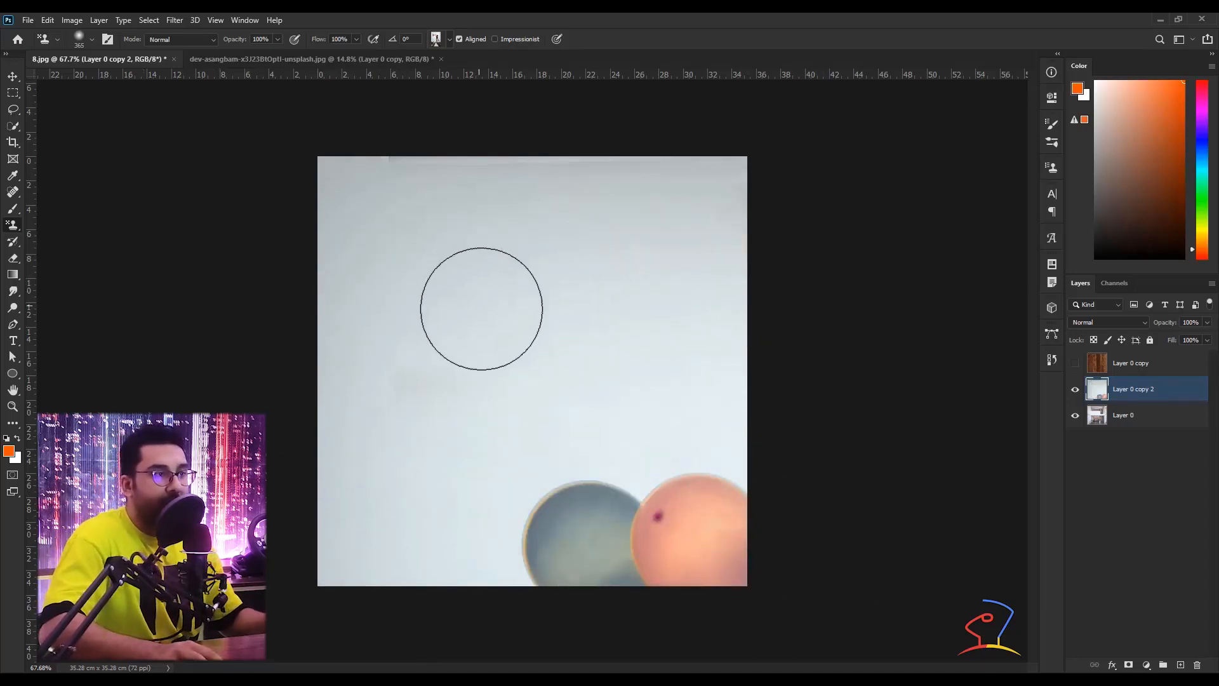
pyautogui.hotkey('ctrl', 'z')
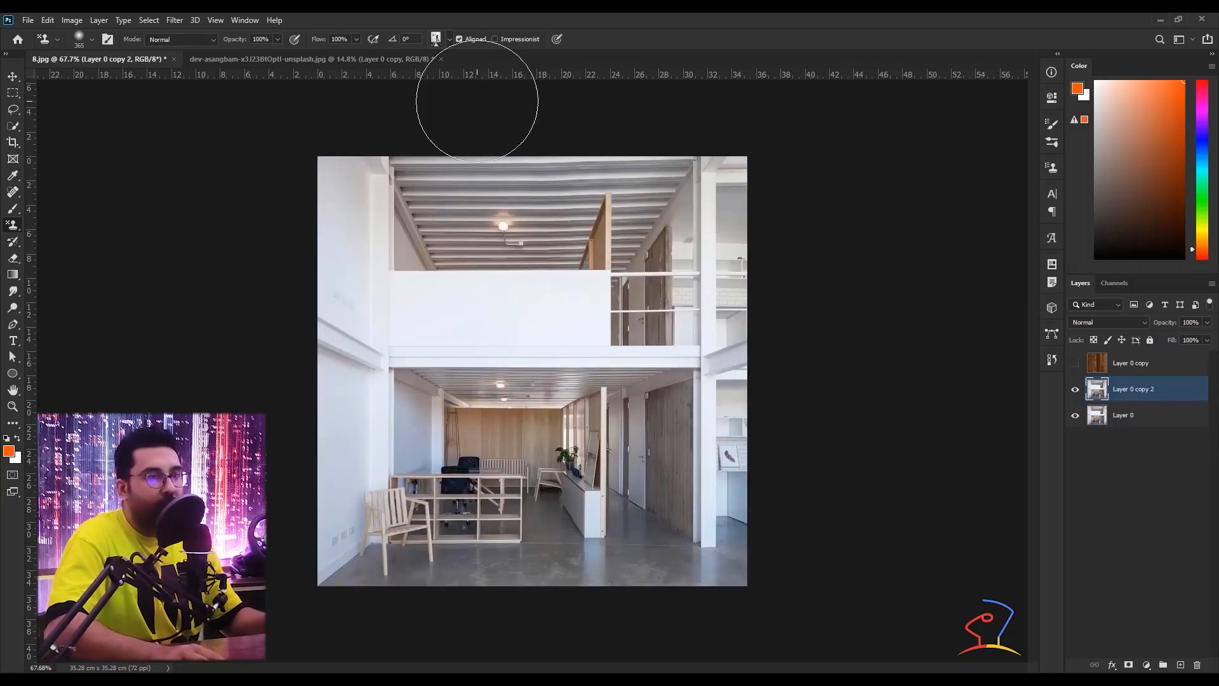
# Return to the girl photo, deselect the canvas, and select the balloon cluster with the Quick Selection tool
pyautogui.click(279, 61)
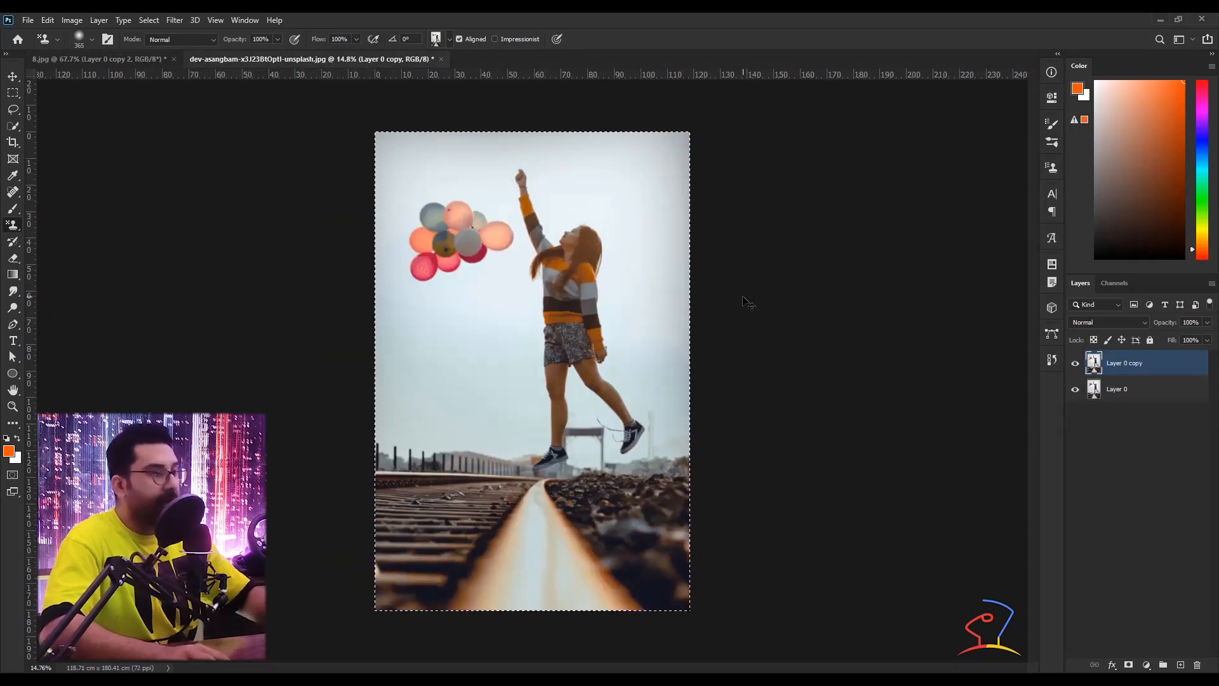
pyautogui.hotkey('ctrl', 'd')
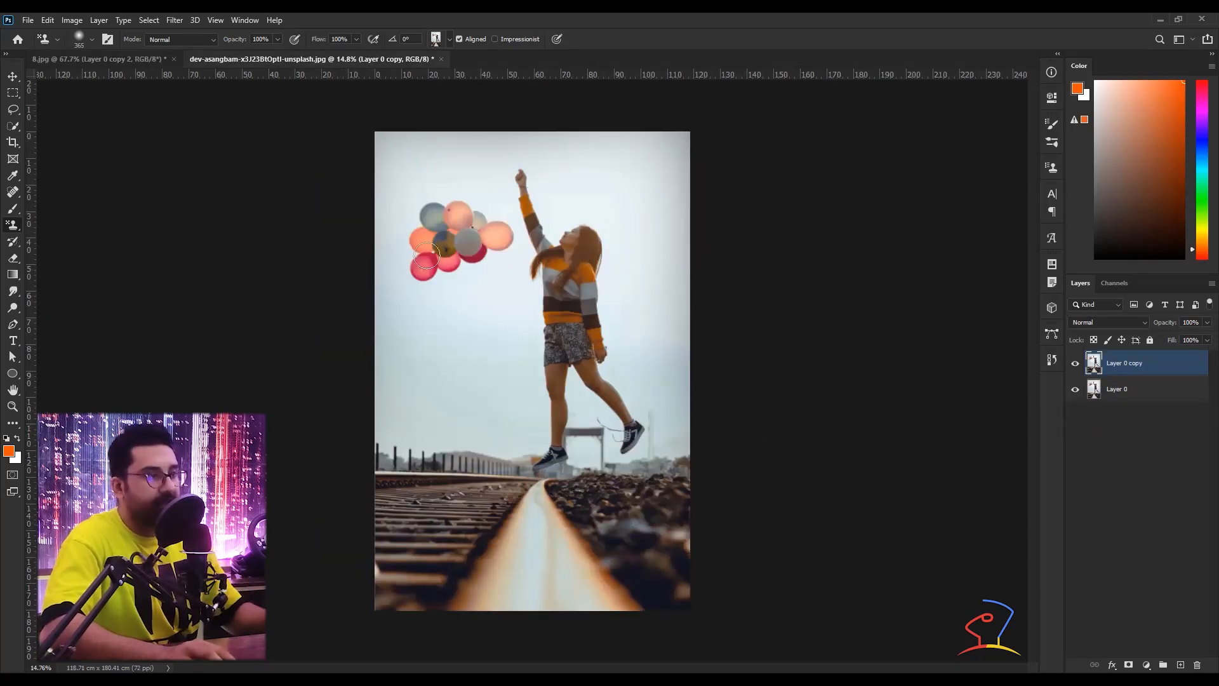
pyautogui.click(13, 126)
pyautogui.moveTo(470, 219); pyautogui.dragTo(443, 242)
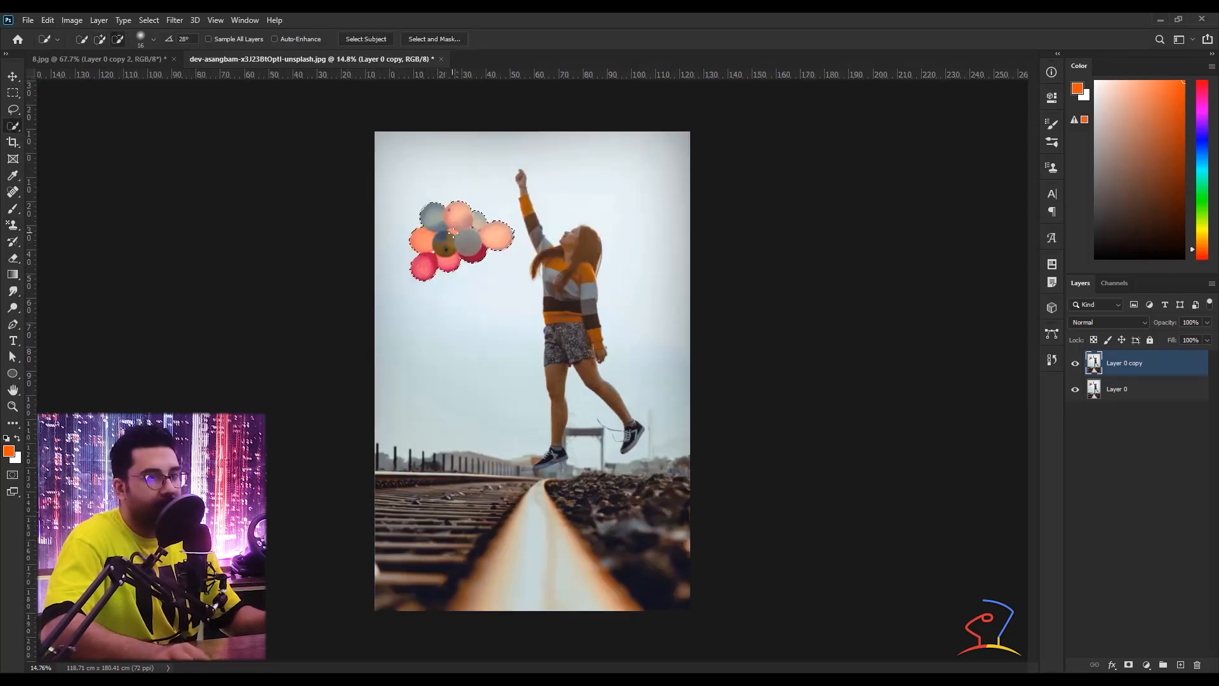
# Mask Layer 0 copy down to the selected balloons and hide Layer 0
pyautogui.click(1129, 664)
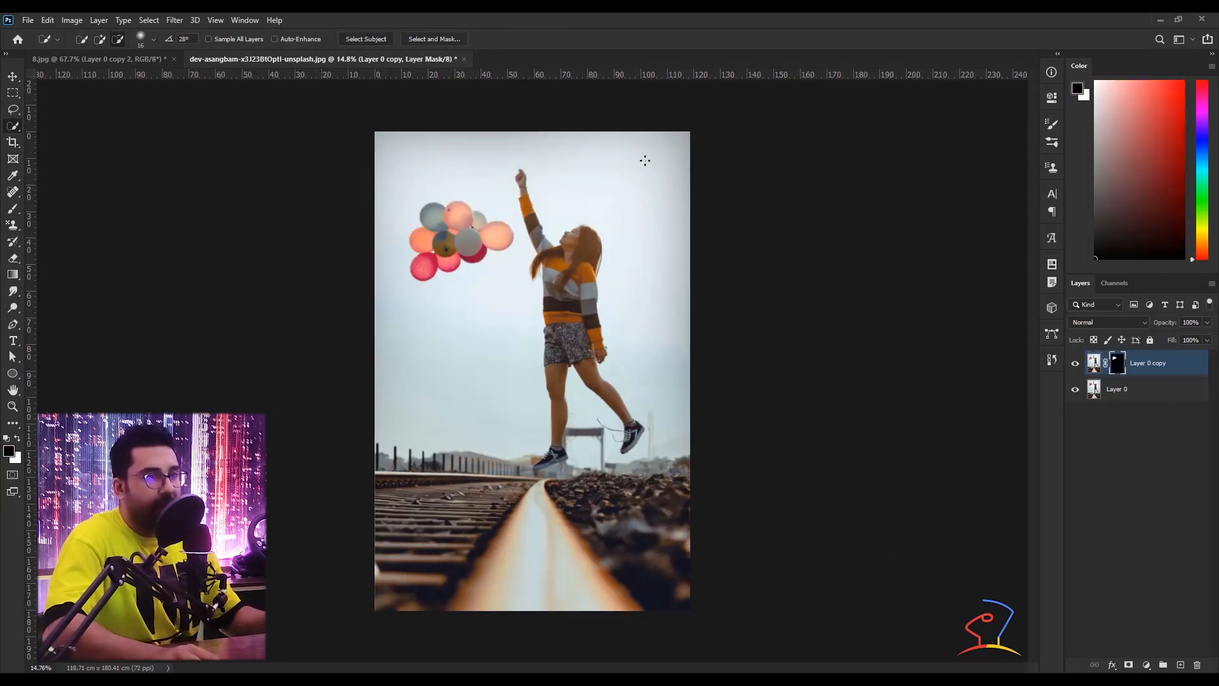
pyautogui.click(1074, 390)
pyautogui.scroll(5, 535, 271)
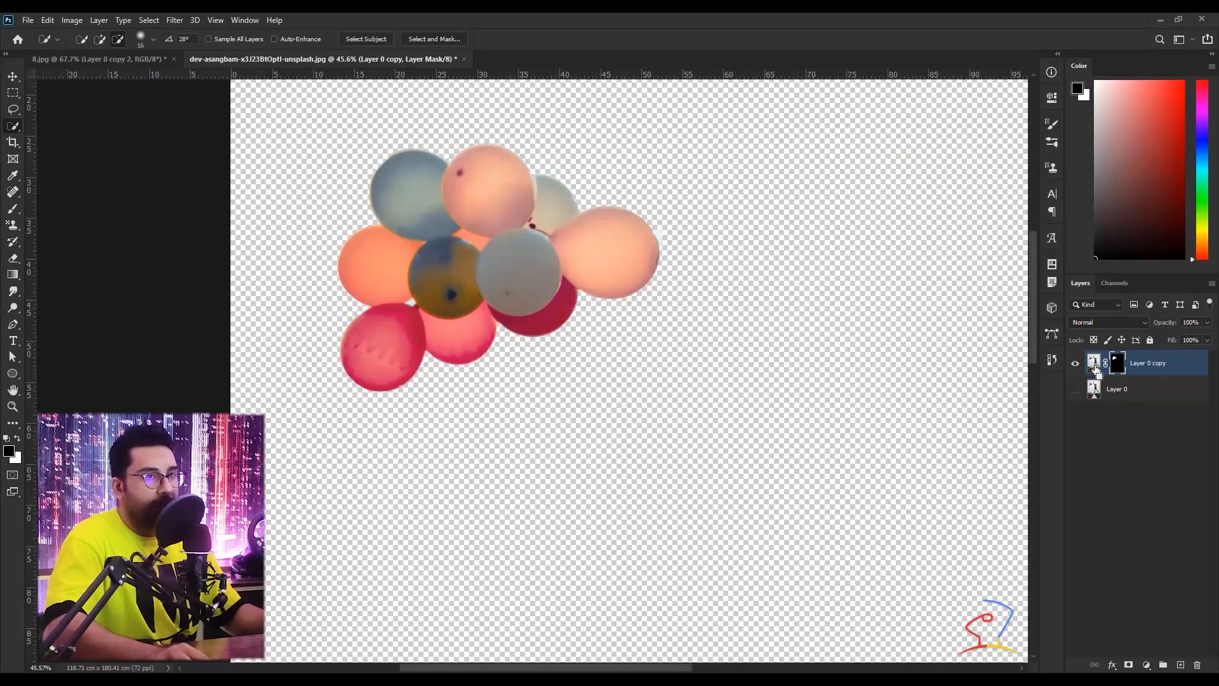
# Load the balloon layer mask as a selection, check whether Define Pattern is available, and deselect
pyautogui.keyDown('ctrl'); pyautogui.click(1116, 363); pyautogui.keyUp('ctrl')
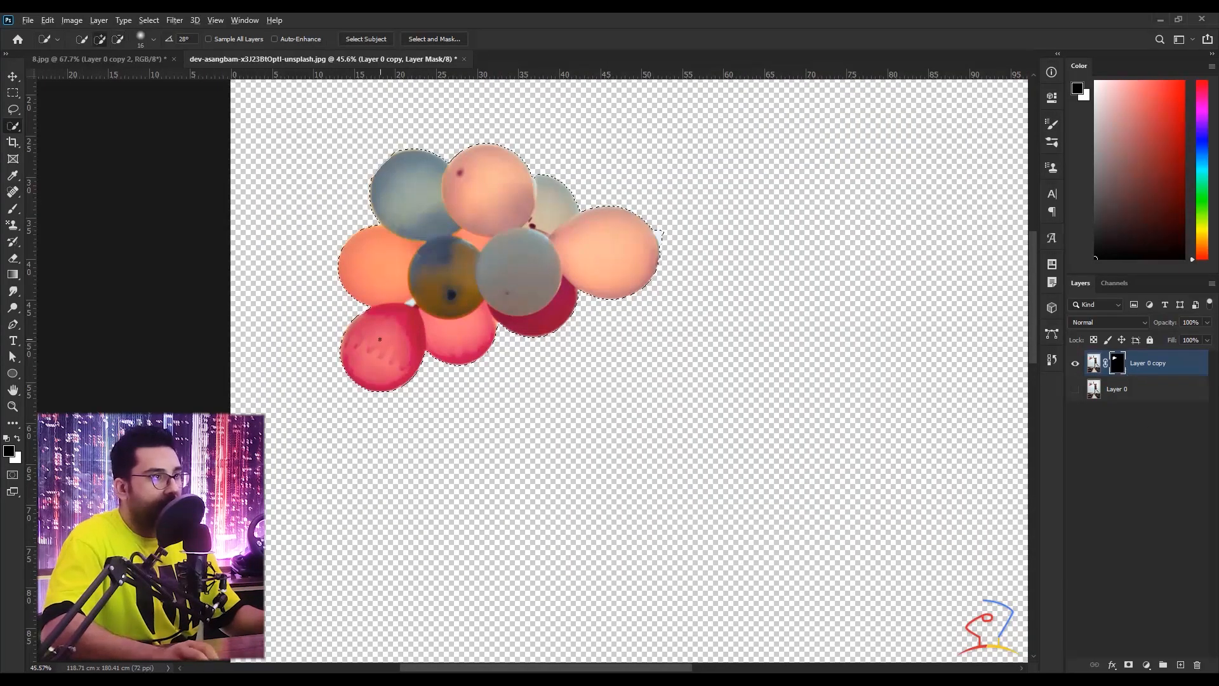
pyautogui.scroll(-3, 527, 273)
pyautogui.click(47, 20)
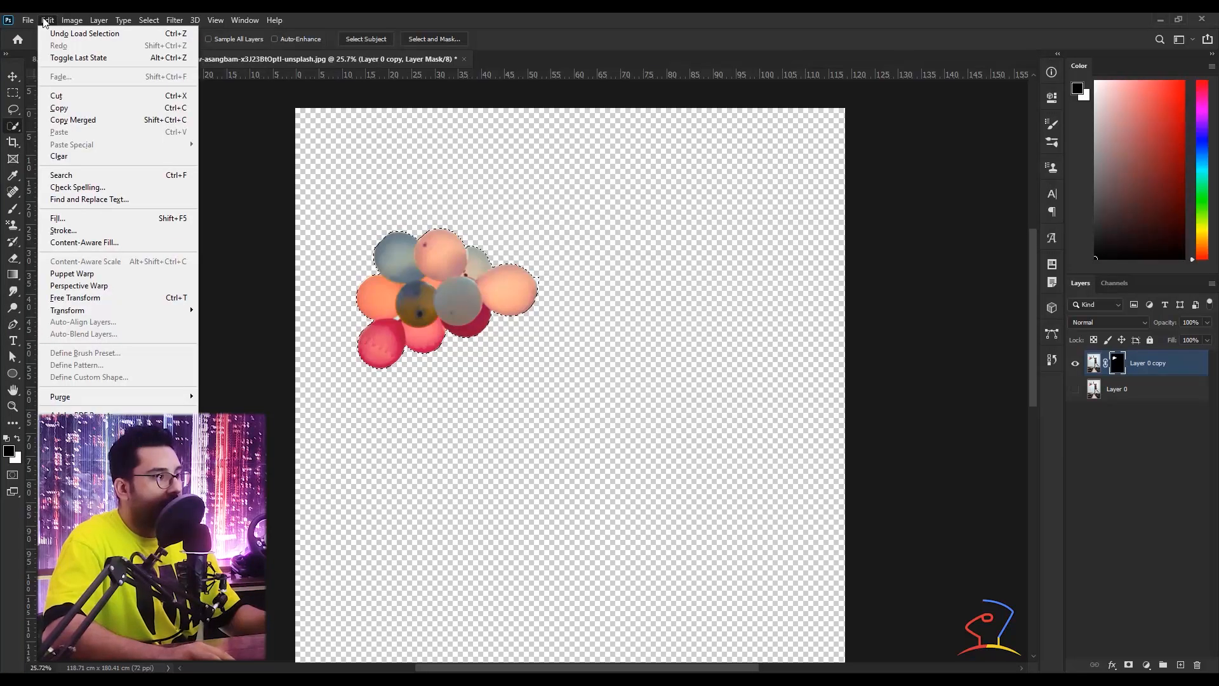
pyautogui.click(45, 22)
pyautogui.hotkey('ctrl', 'd')
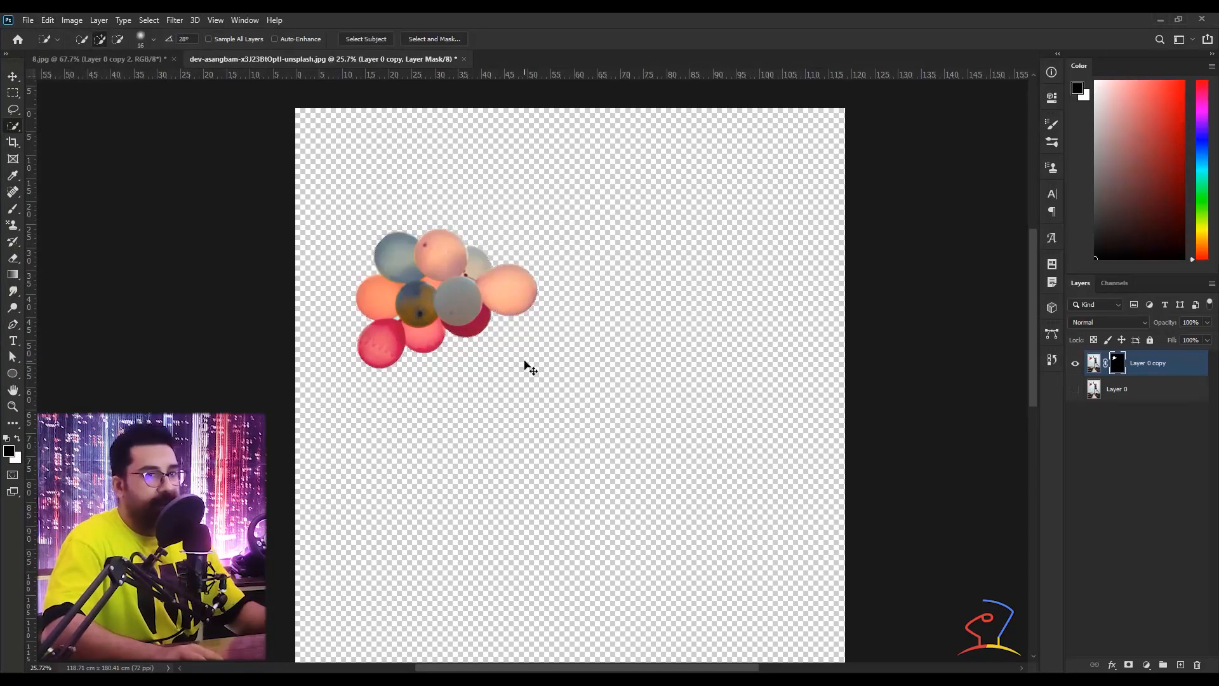
# Add a blank layer and merge it with the masked Layer 0 copy
pyautogui.click(1180, 665)
pyautogui.keyDown('shift'); pyautogui.click(1157, 391); pyautogui.keyUp('shift')
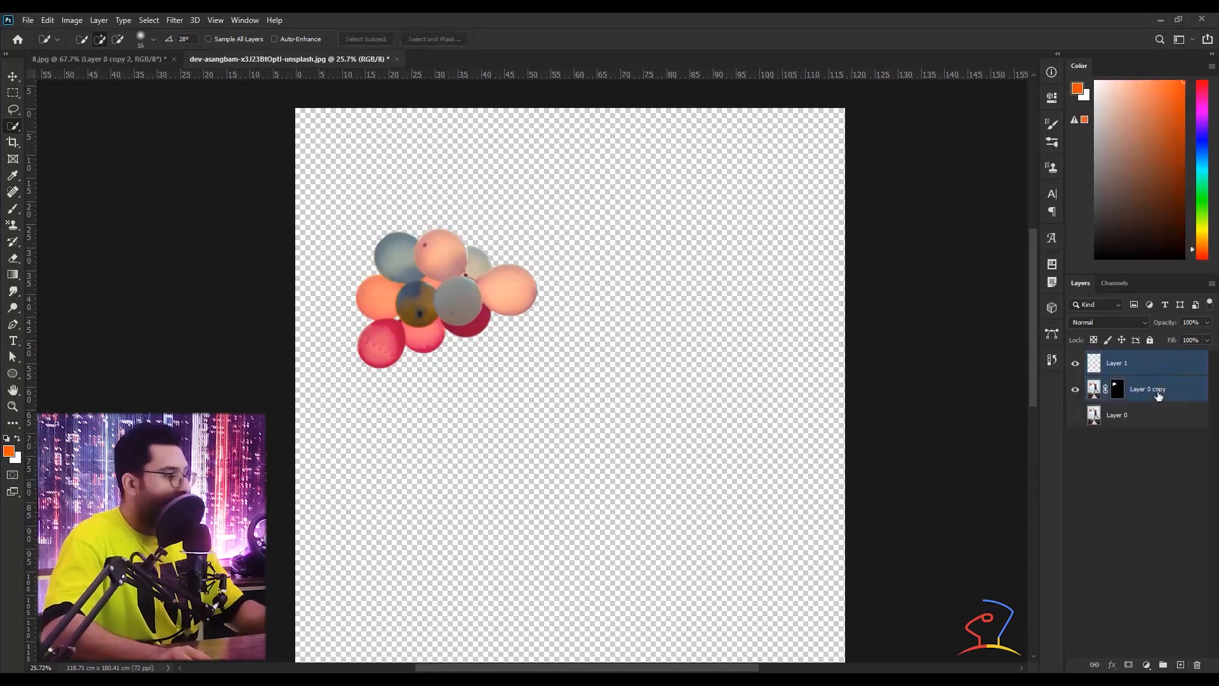
pyautogui.hotkey('ctrl', 'e')
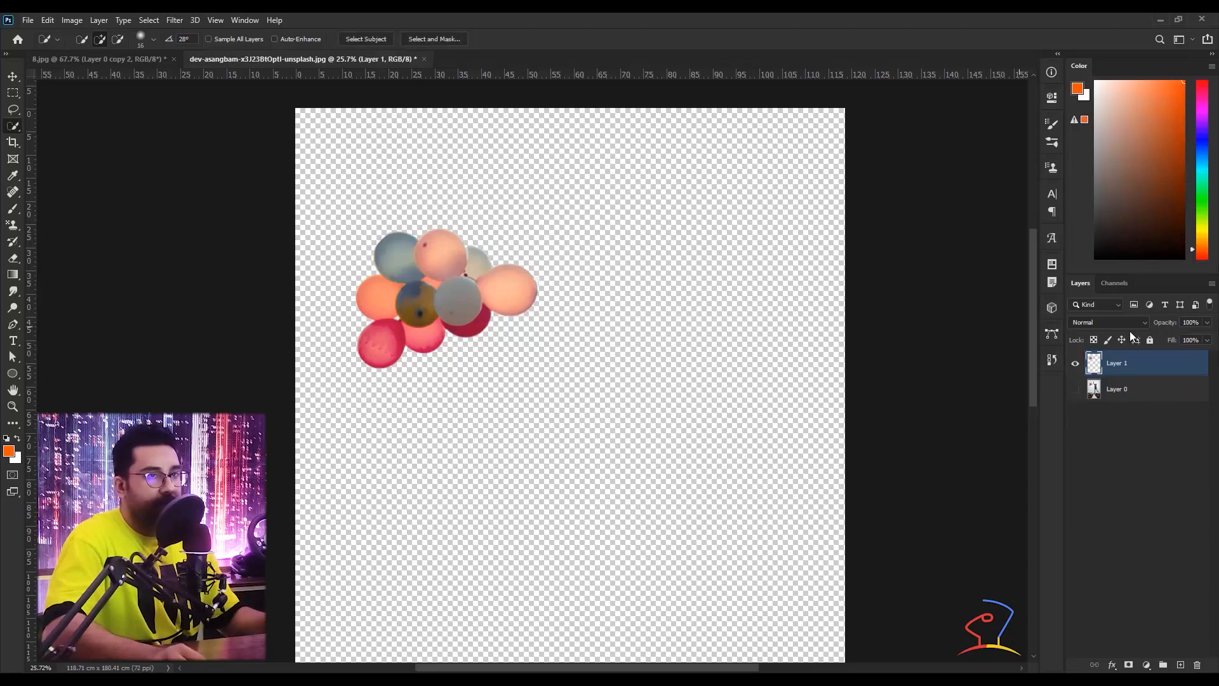
# Load the merged Layer 1 balloons as a selection, check whether Define Pattern is available, and deselect
pyautogui.keyDown('ctrl'); pyautogui.click(1093, 363); pyautogui.keyUp('ctrl')
pyautogui.click(45, 21)
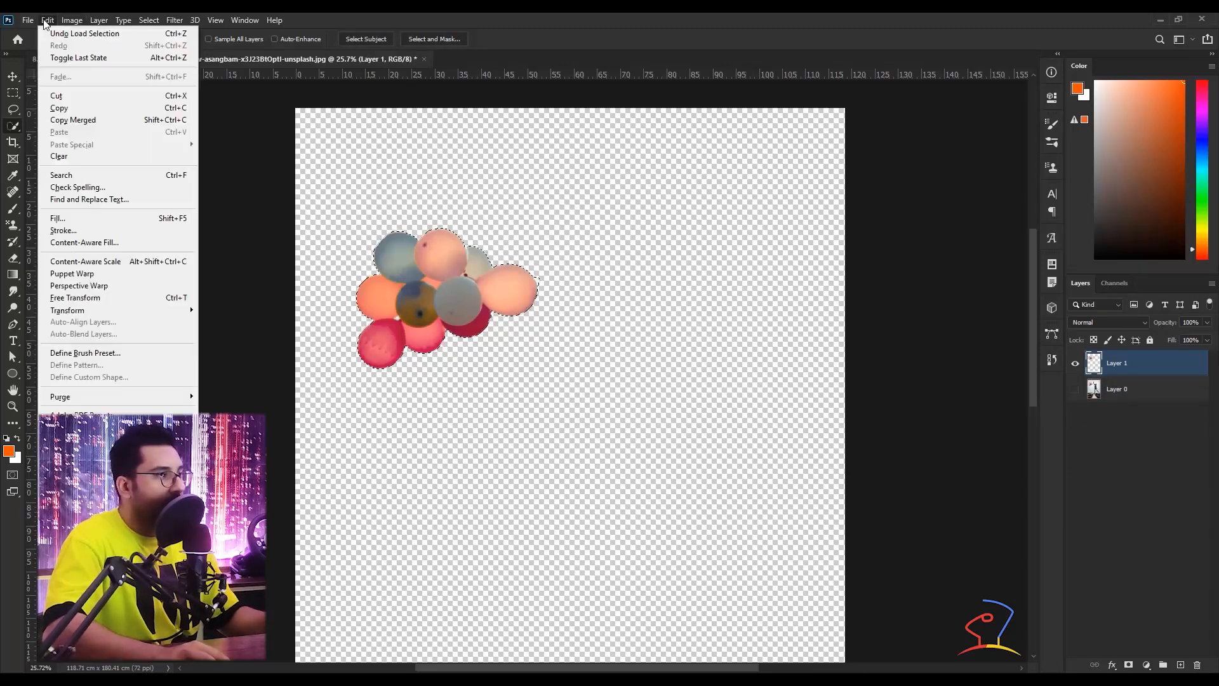
pyautogui.click(531, 15)
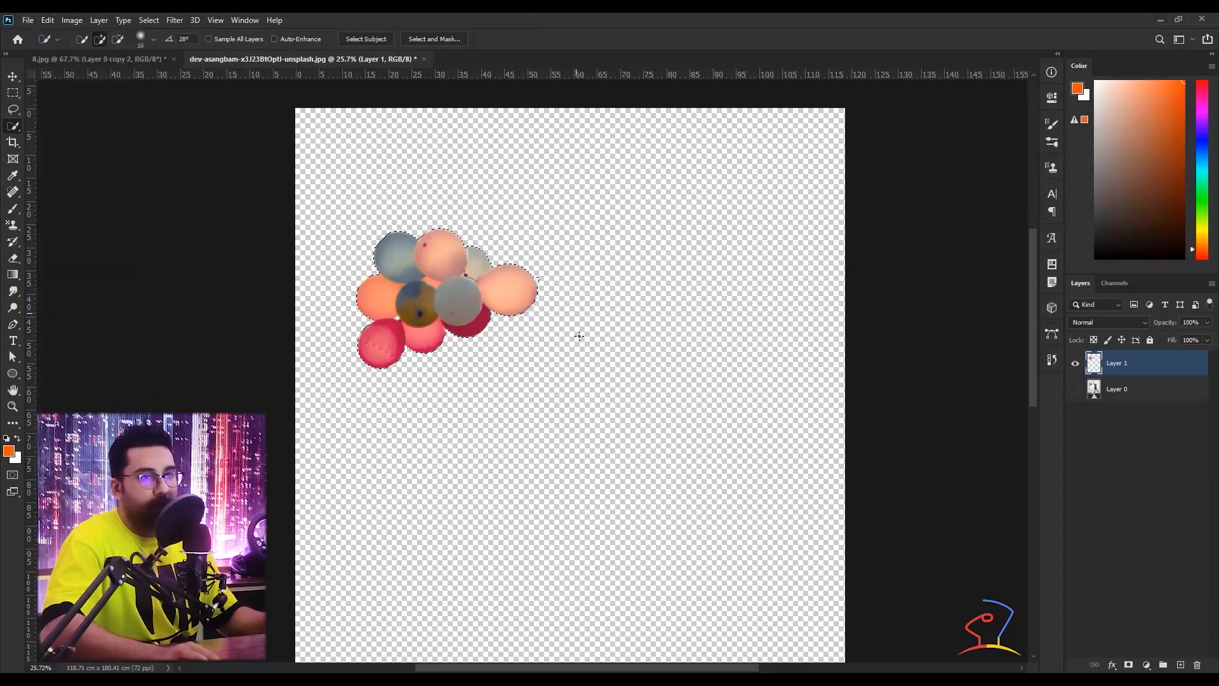
pyautogui.scroll(-3, 448, 336)
pyautogui.scroll(5, 447, 336)
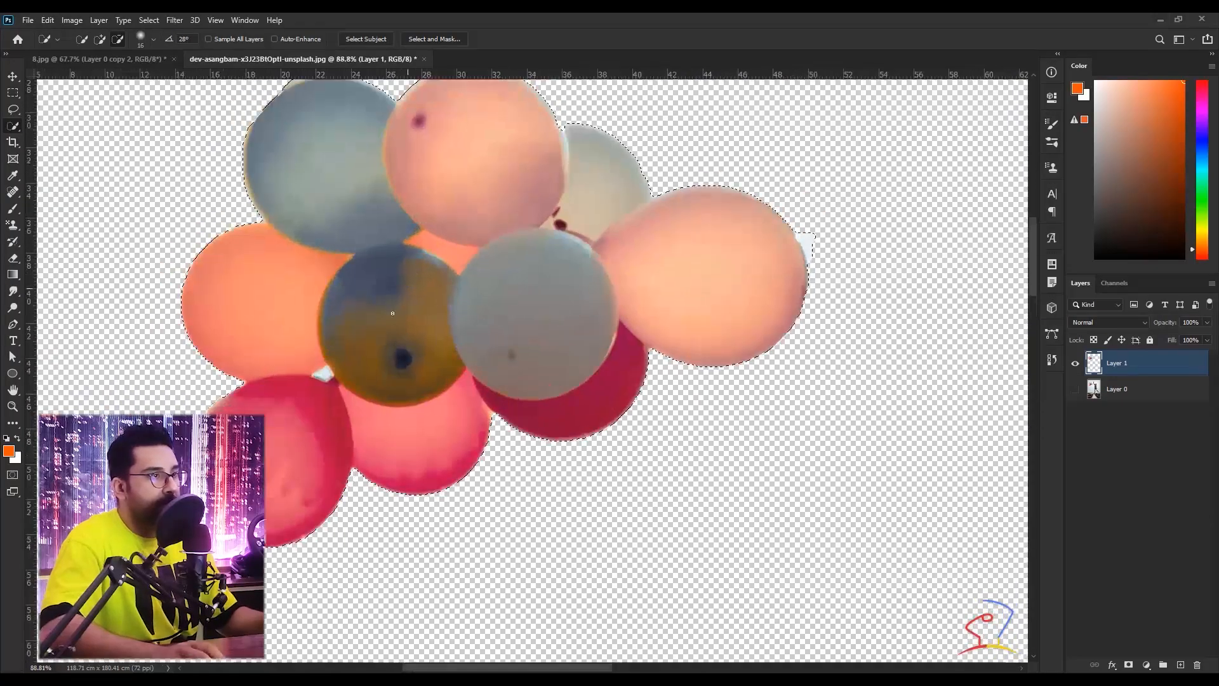
pyautogui.scroll(-3, 377, 348)
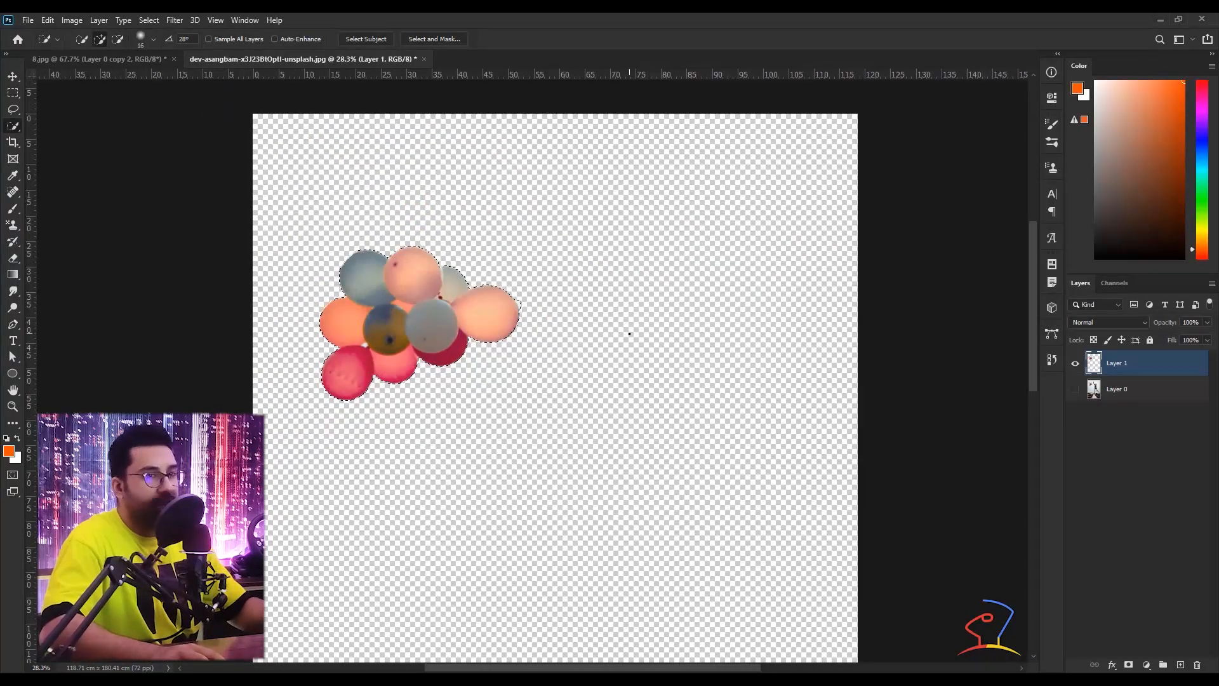
pyautogui.hotkey('ctrl', 'd')
# Quick-select the whole balloon cluster on Layer 1 and check whether Define Pattern is available
pyautogui.scroll(-3, 607, 153)
pyautogui.scroll(4, 508, 159)
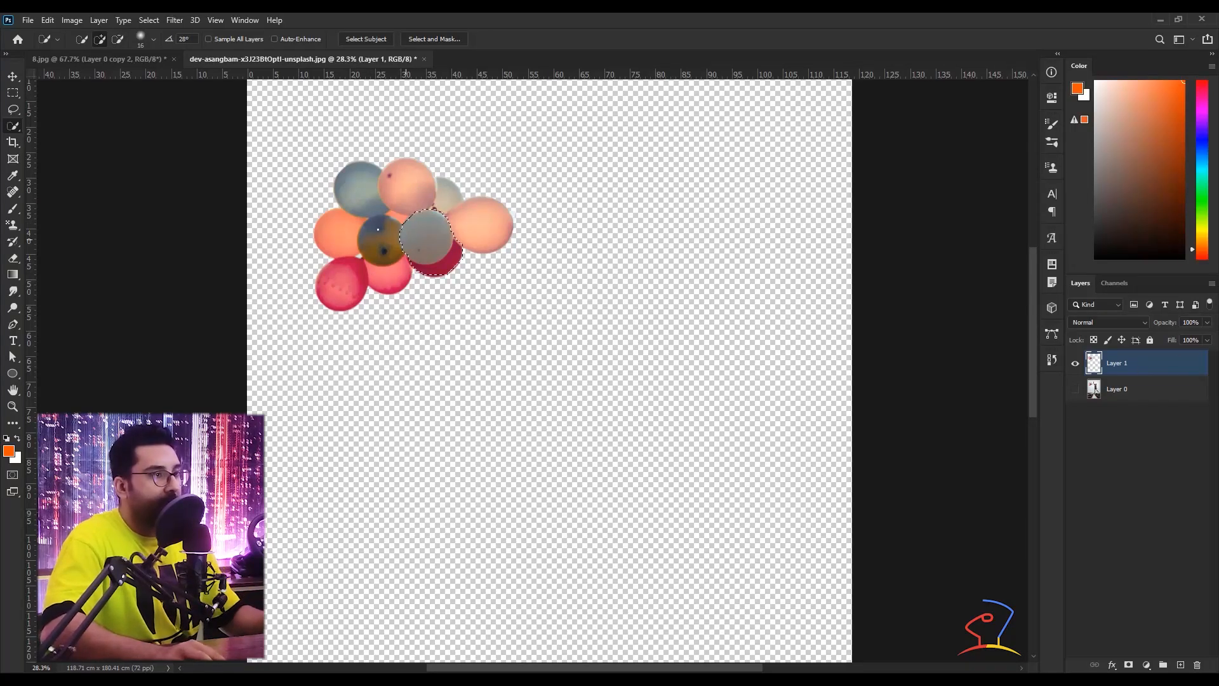
pyautogui.moveTo(378, 228)
pyautogui.mouseDown()
pyautogui.moveTo(393, 208)
pyautogui.moveTo(373, 189)
pyautogui.mouseUp()
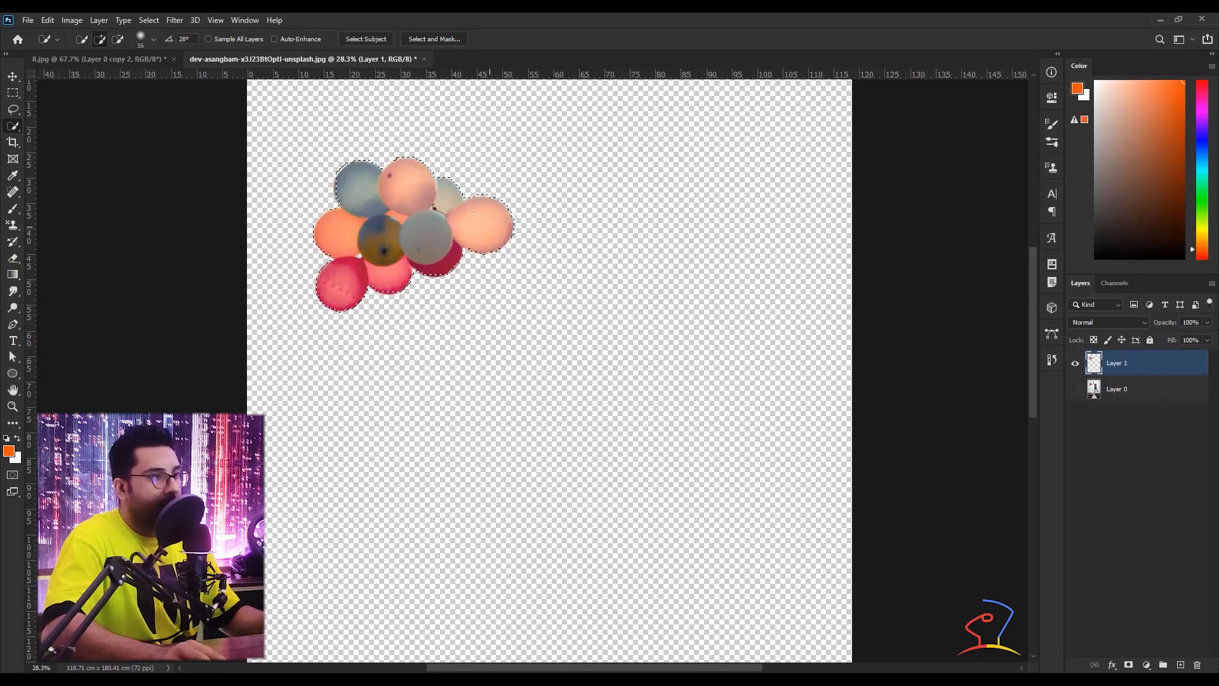
pyautogui.click(483, 222)
pyautogui.click(48, 19)
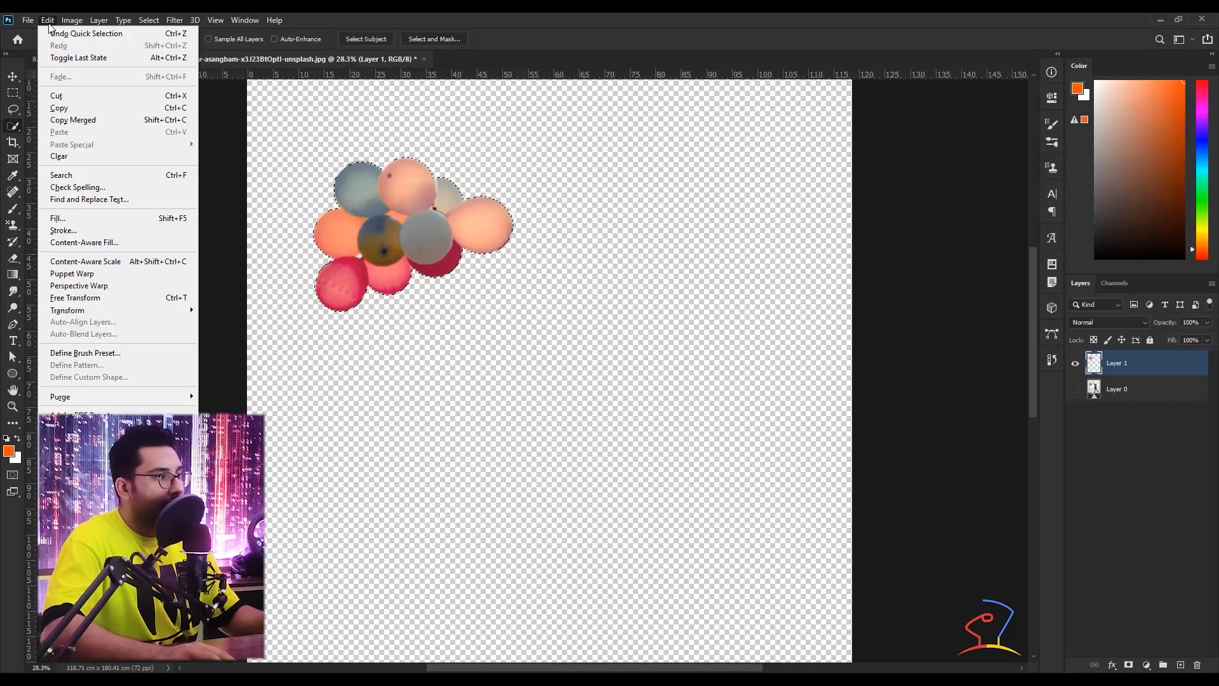
pyautogui.click(49, 25)
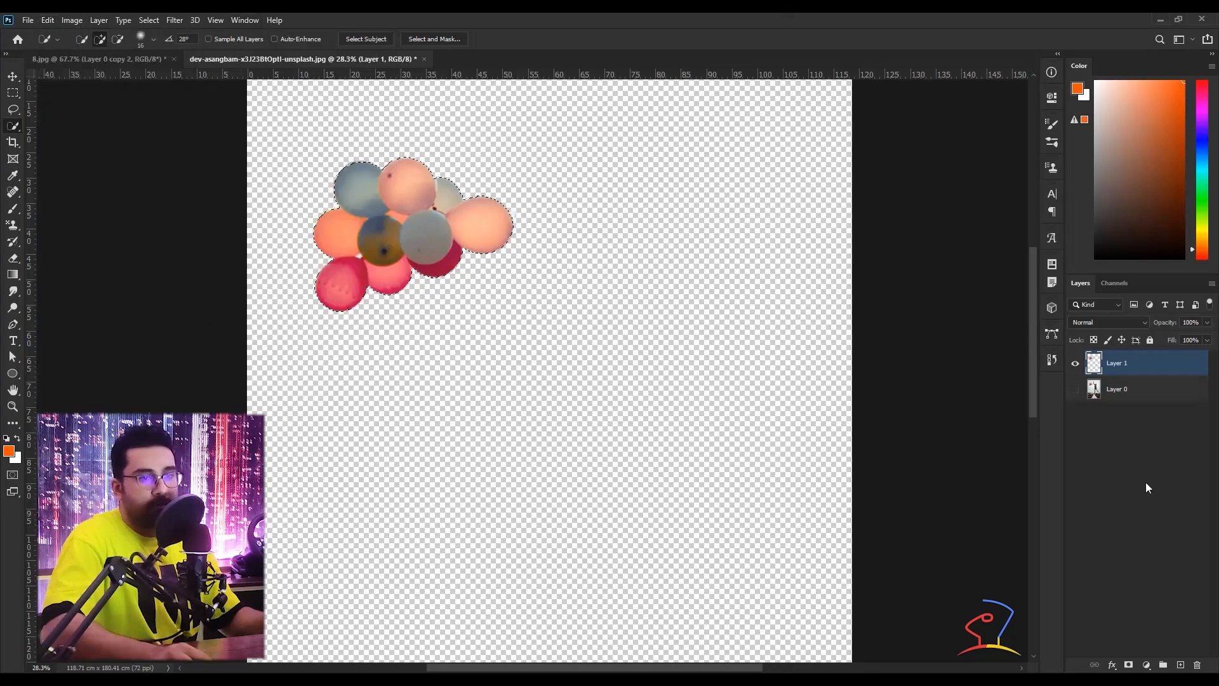
# Add a layer mask to Layer 1 from the balloon selection and recheck the availability of Define Pattern
pyautogui.click(1128, 665)
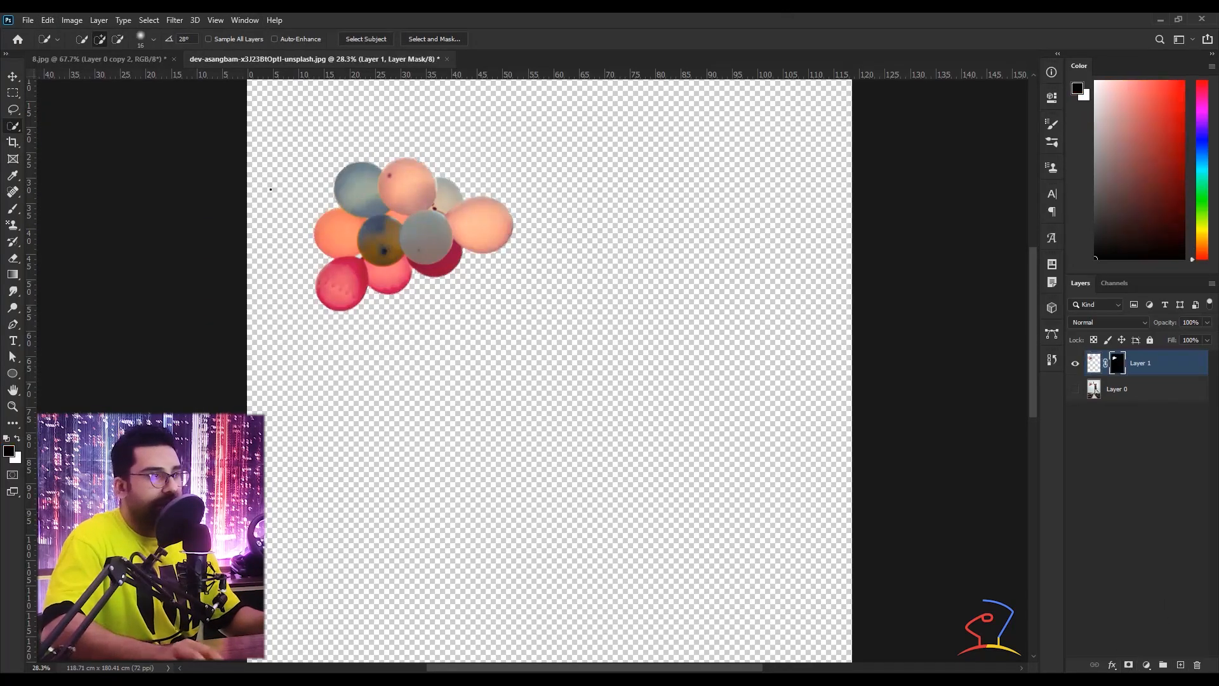
pyautogui.click(48, 21)
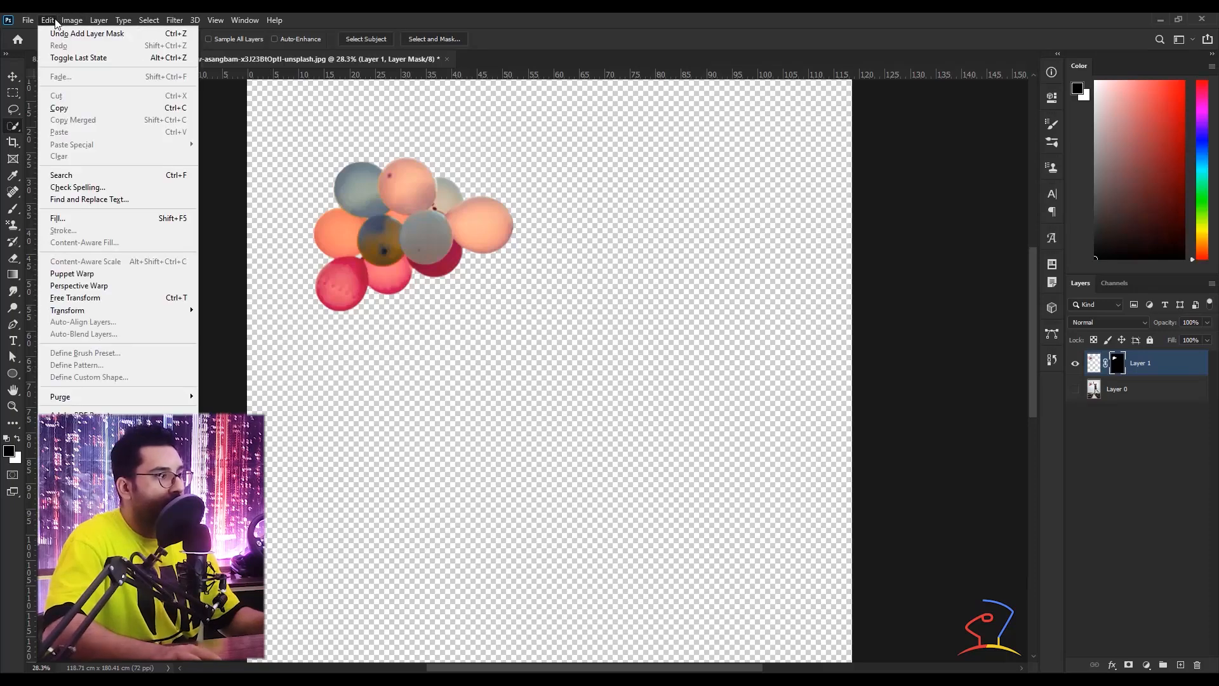
pyautogui.click(52, 22)
# Switch to the 8.jpg document and open Pro-Materials-Walnut Wood (5).jpg from the 28-stamp pattern folder's file subfolder
pyautogui.click(95, 58)
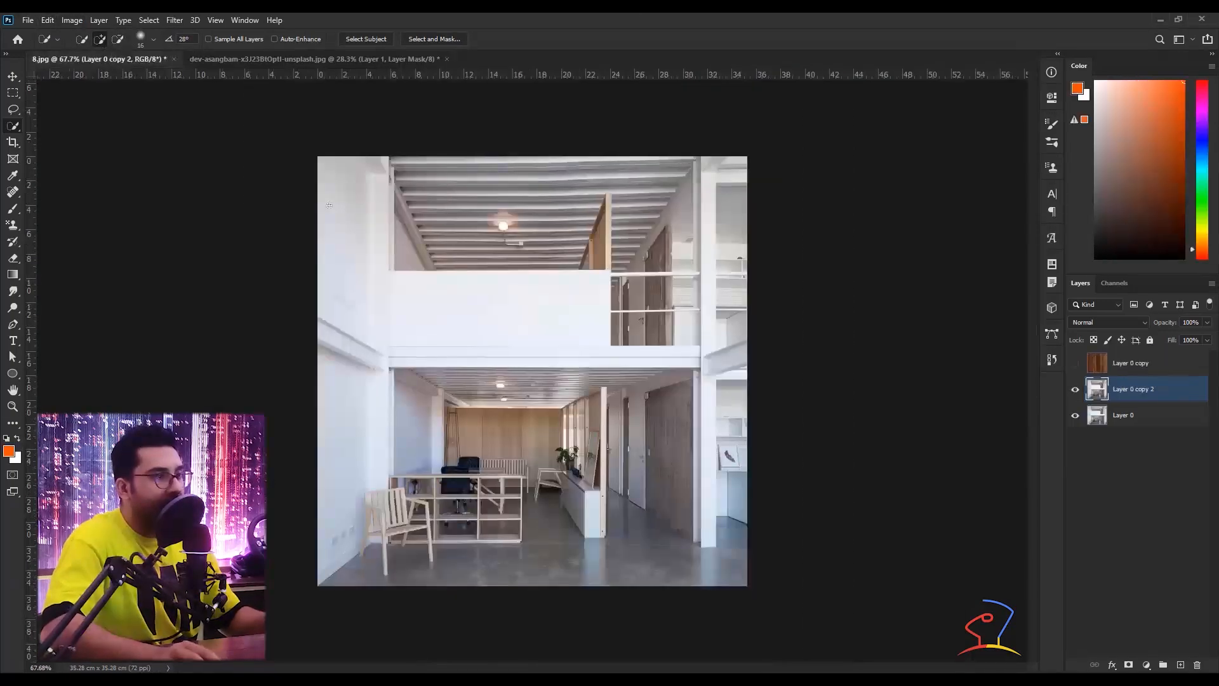
pyautogui.scroll(1, 556, 312)
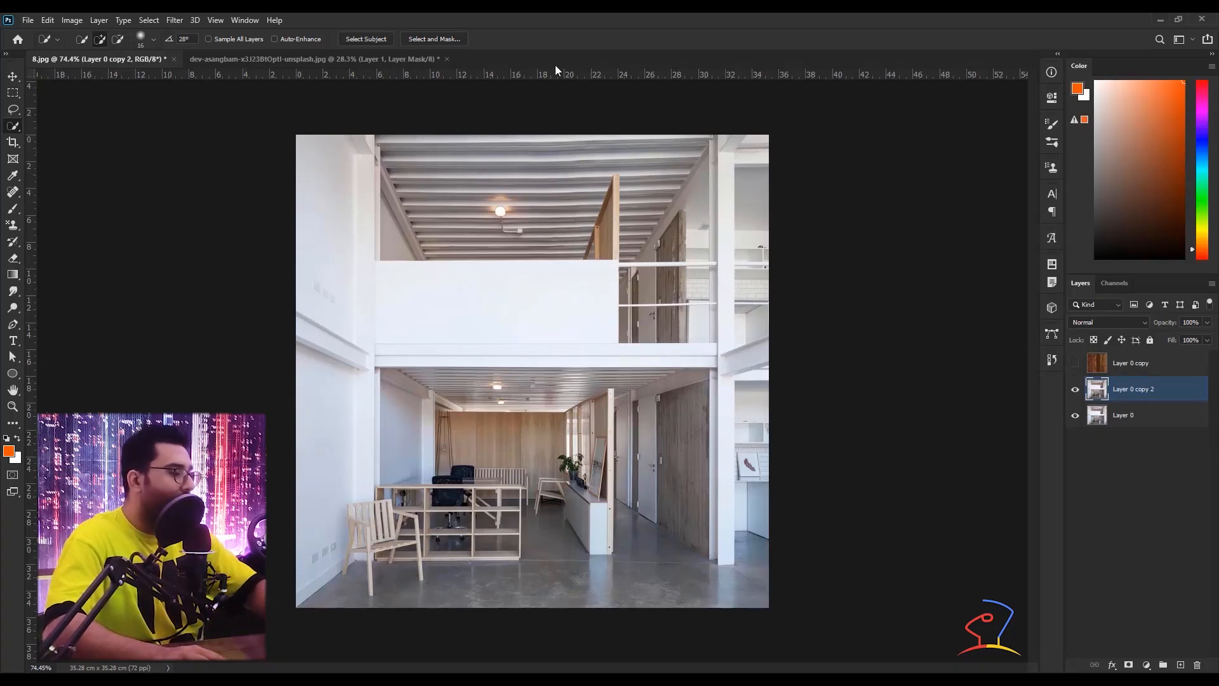
pyautogui.hotkey('ctrl', 'o')
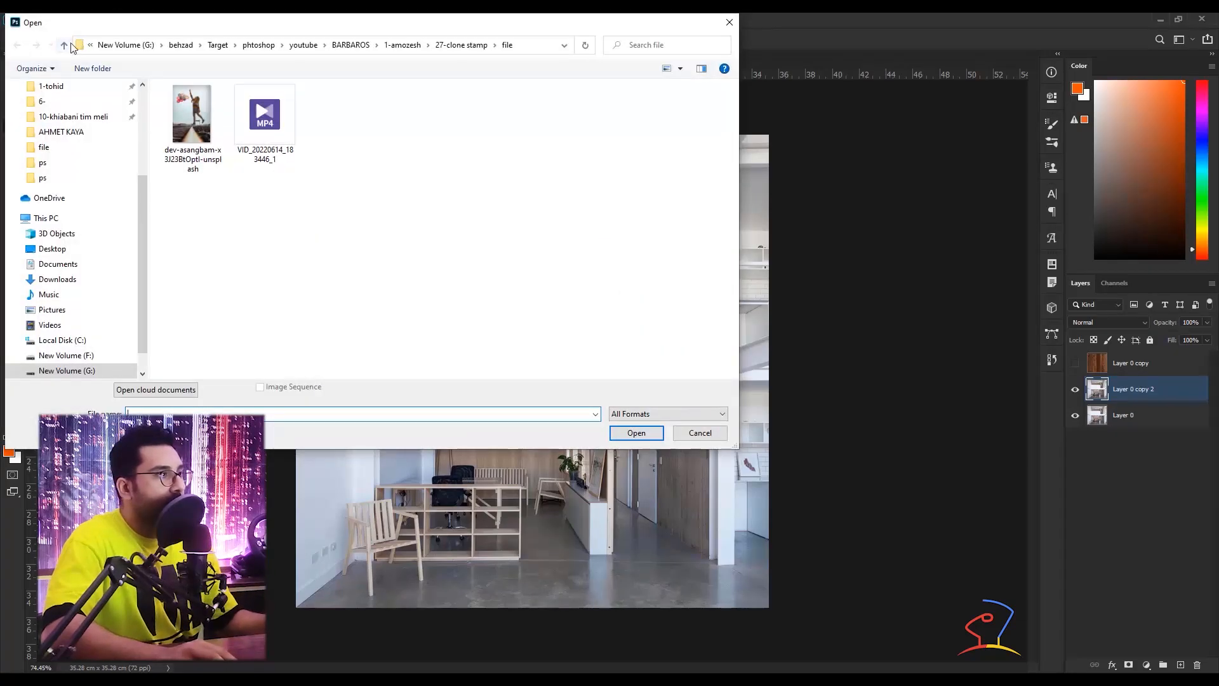
pyautogui.click(64, 45)
pyautogui.click(65, 45)
pyautogui.scroll(-1, 173, 116)
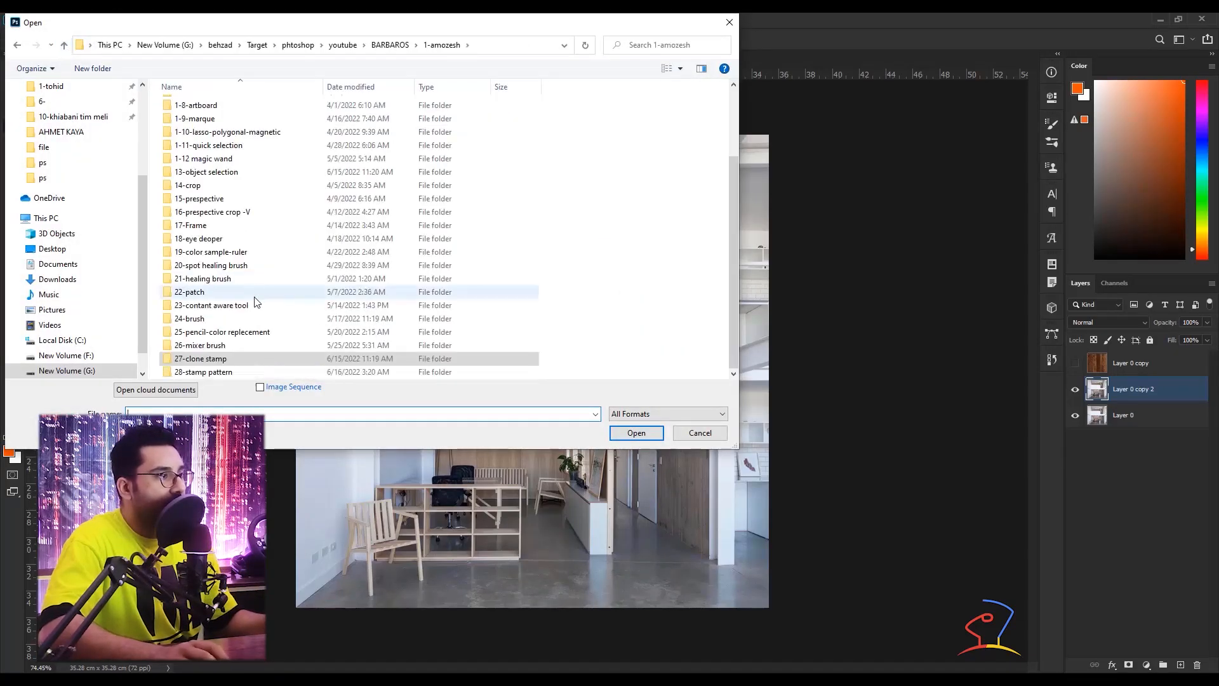
pyautogui.doubleClick(205, 372)
pyautogui.doubleClick(181, 105)
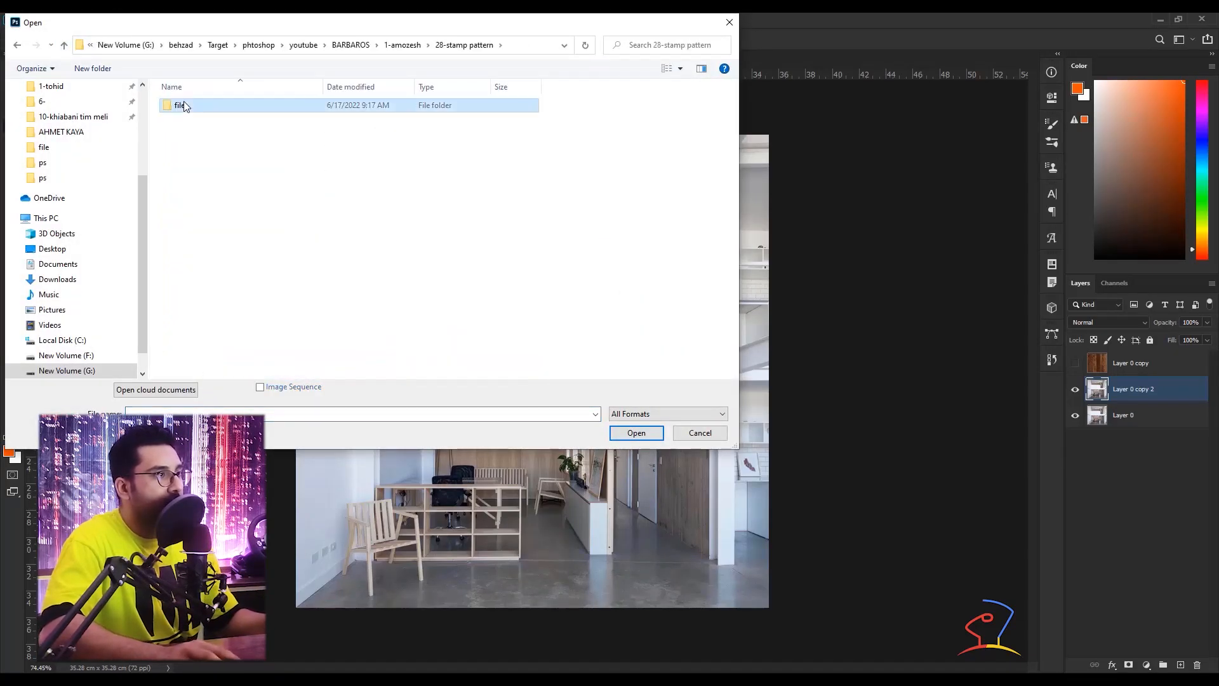
pyautogui.doubleClick(257, 118)
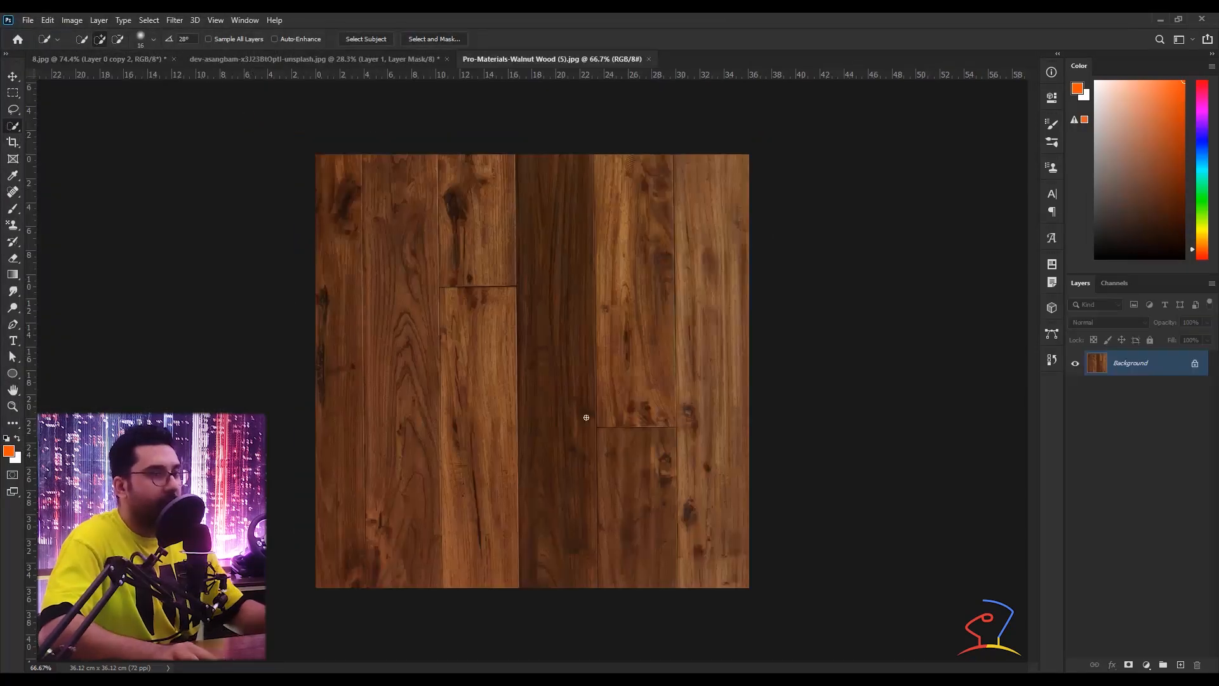
# Unlock the walnut image's Background layer and select the whole canvas
pyautogui.click(1194, 363)
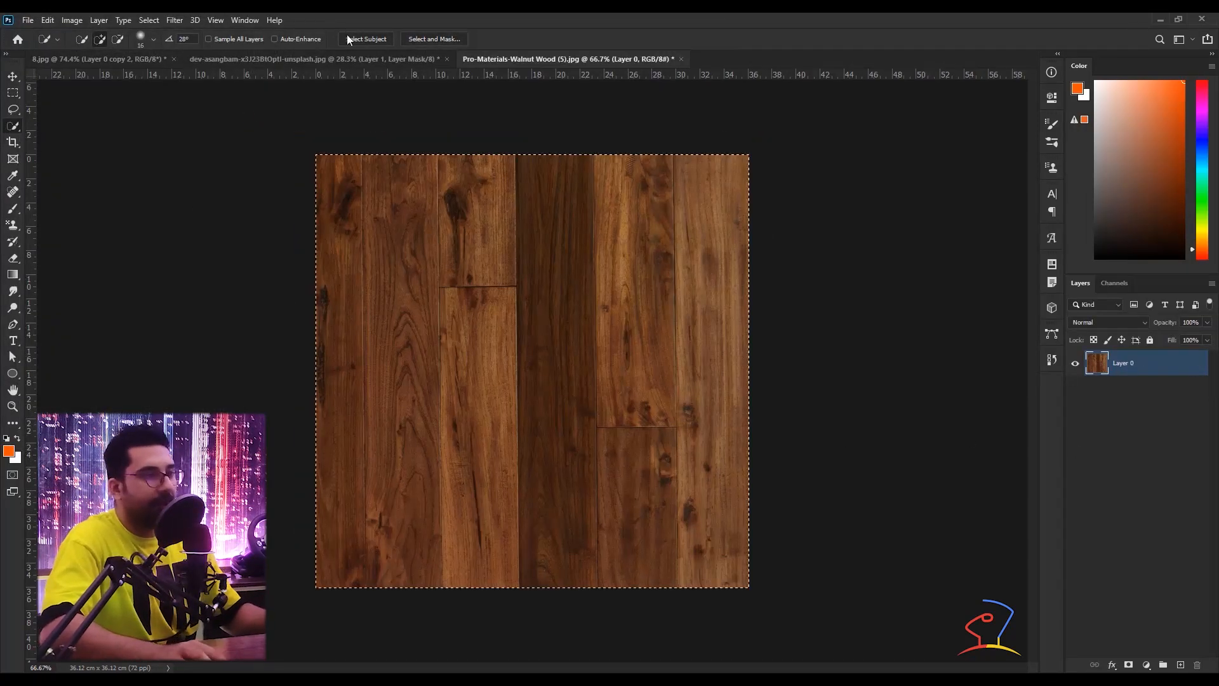
pyautogui.hotkey('ctrl', 'a')
pyautogui.click(47, 19)
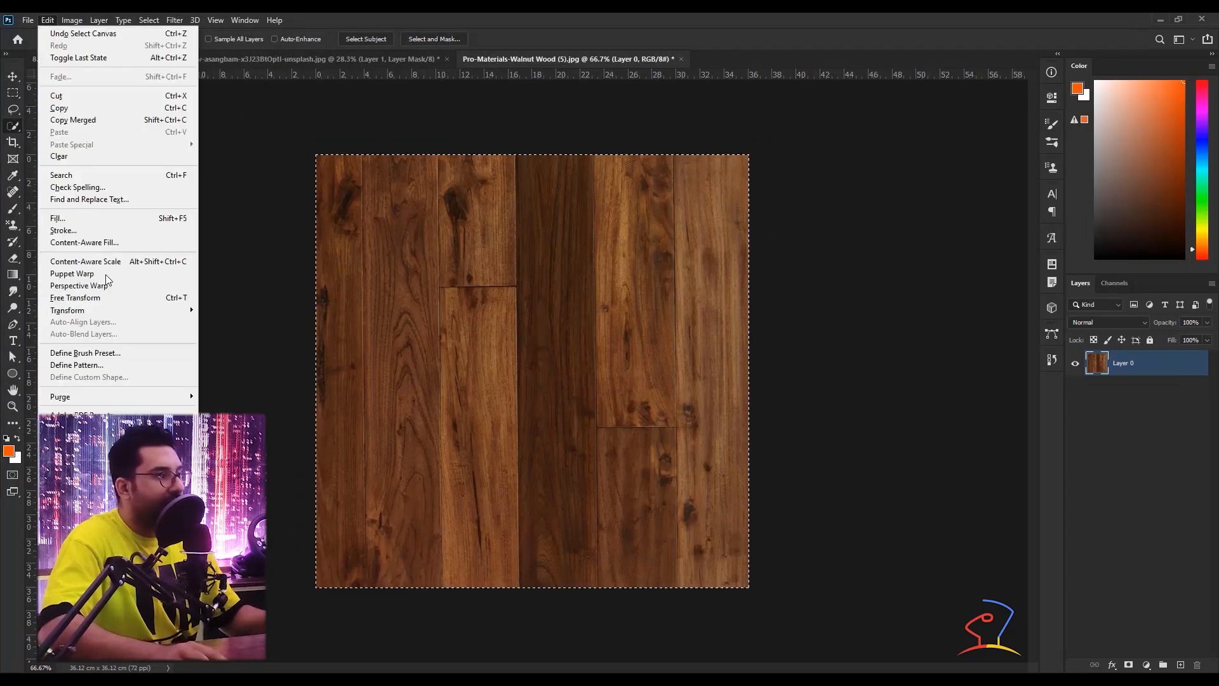
pyautogui.click(78, 367)
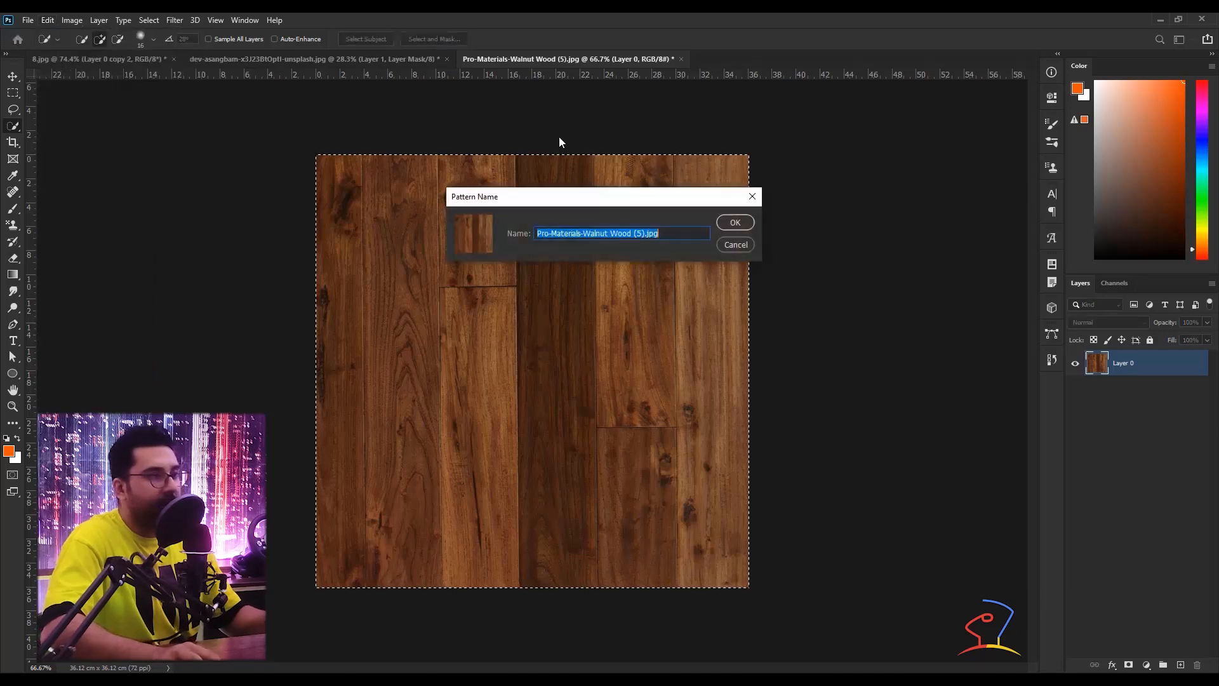
pyautogui.write('2')
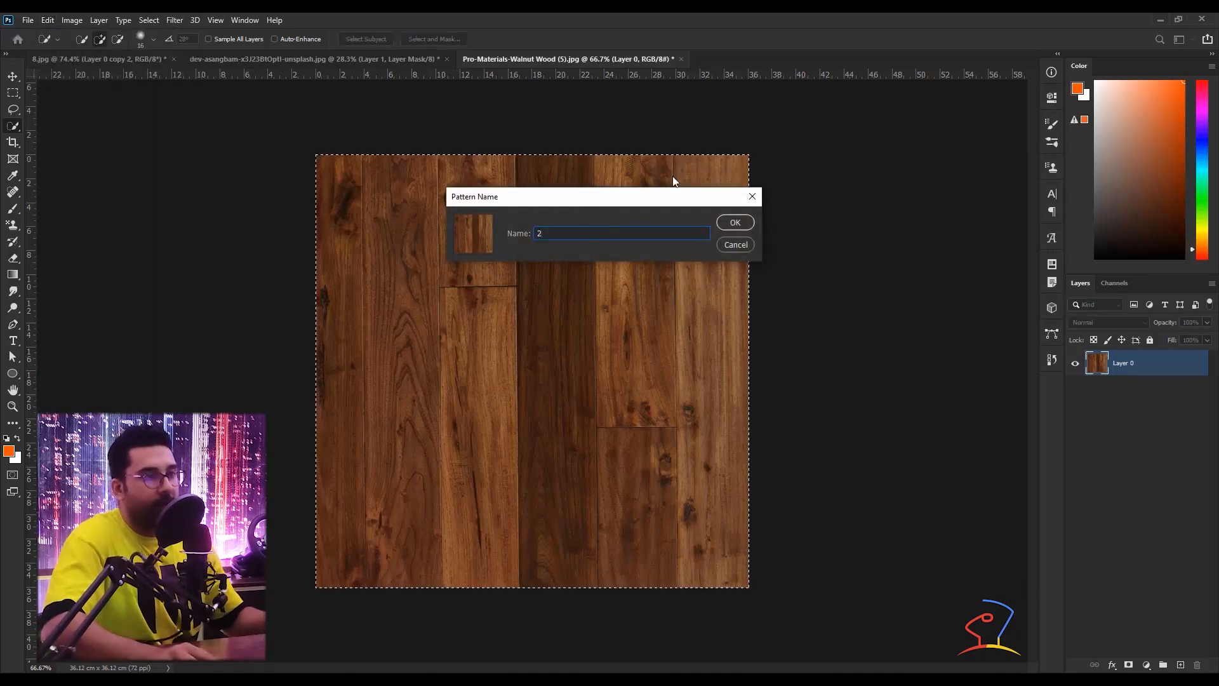
pyautogui.click(735, 244)
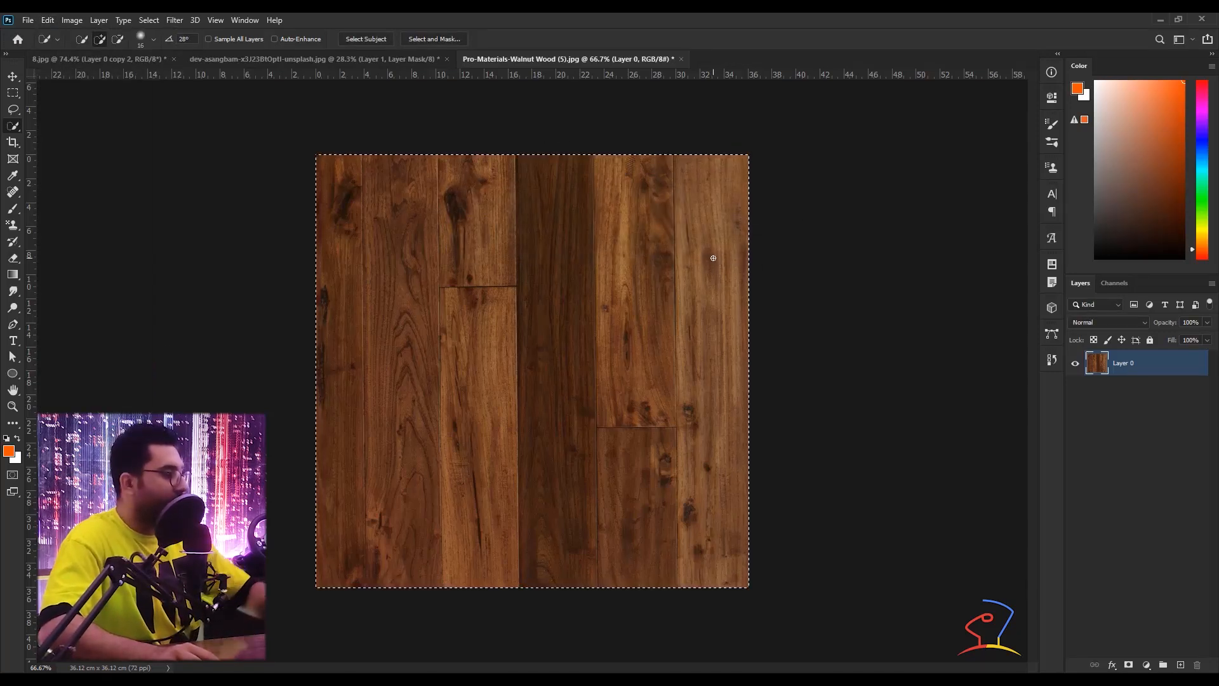
# Rotate the selected walnut texture 90 degrees clockwise so its planks run horizontally
pyautogui.hotkey('ctrl', 't')
pyautogui.moveTo(789, 108); pyautogui.dragTo(762, 610)
pyautogui.click(635, 38)
pyautogui.press('w')
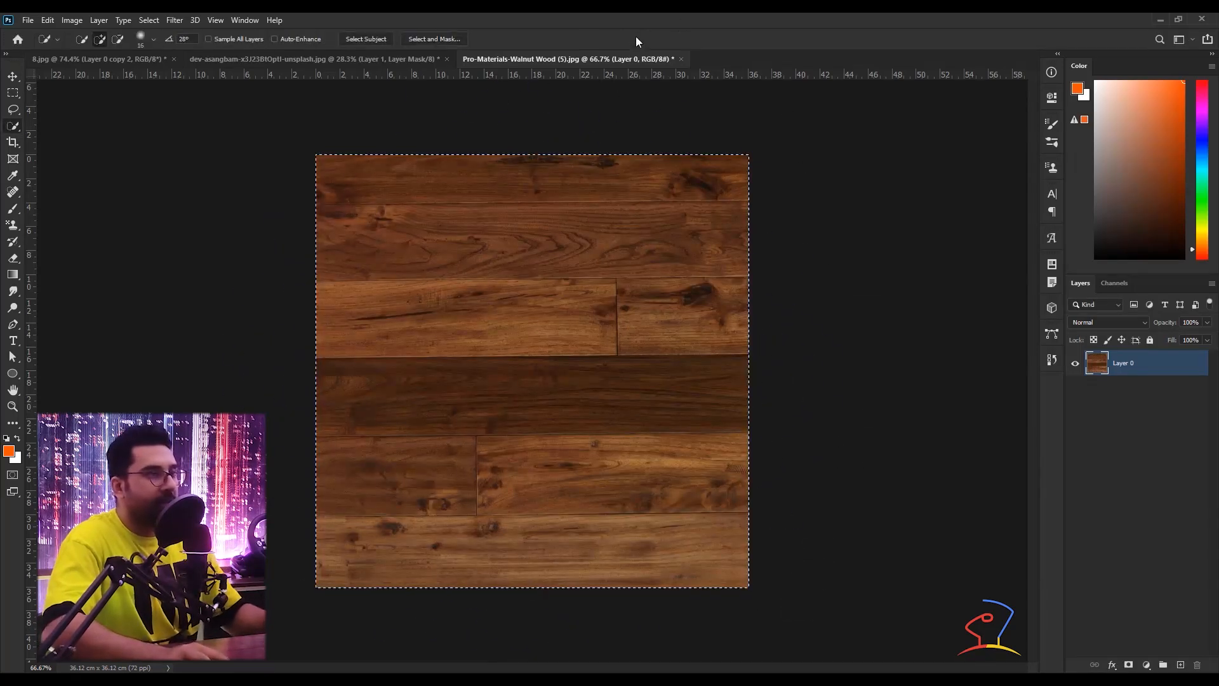
# Define the rotated walnut texture as a pattern named 25
pyautogui.click(28, 20)
pyautogui.moveTo(50, 23)
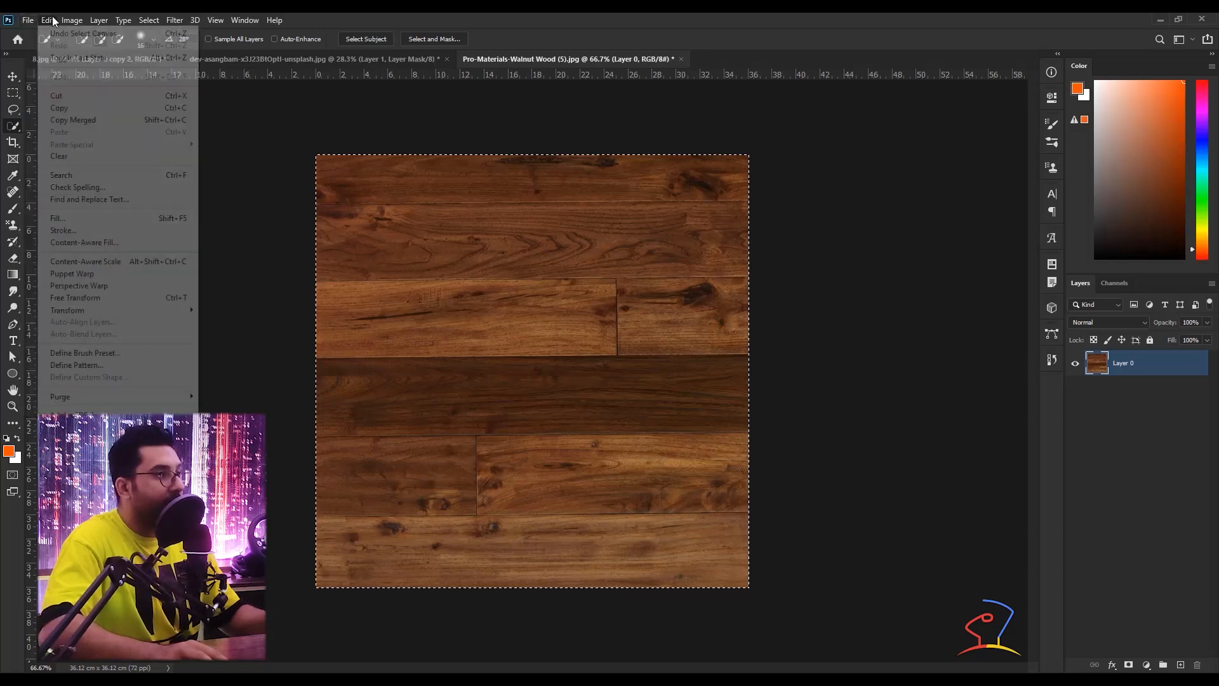
pyautogui.click(72, 364)
pyautogui.write('222')
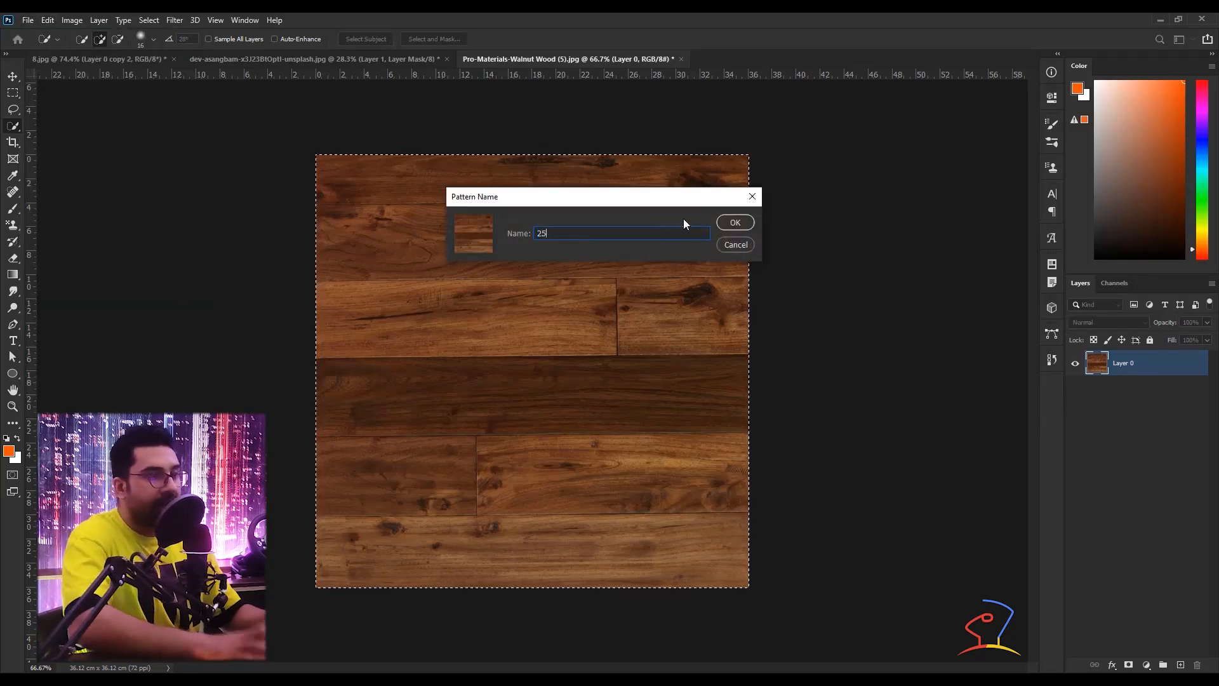
pyautogui.press('Return')
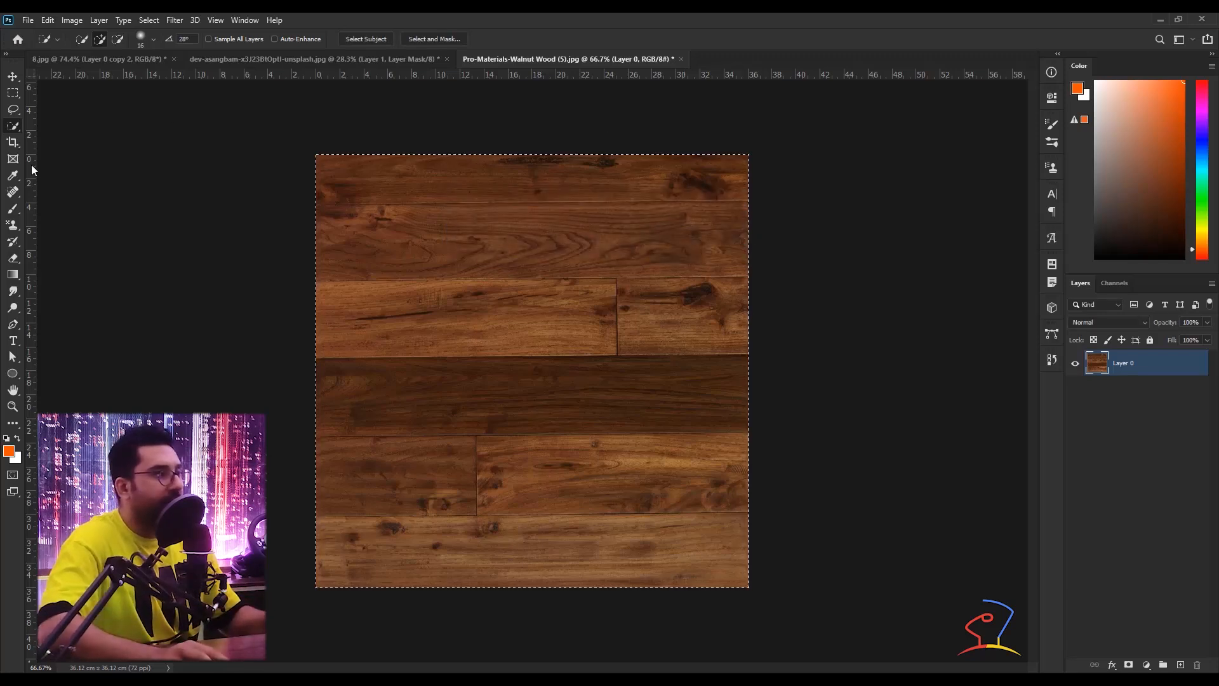
# Return to the 8.jpg document and choose the horizontal walnut pattern for the Pattern Stamp tool
pyautogui.click(108, 64)
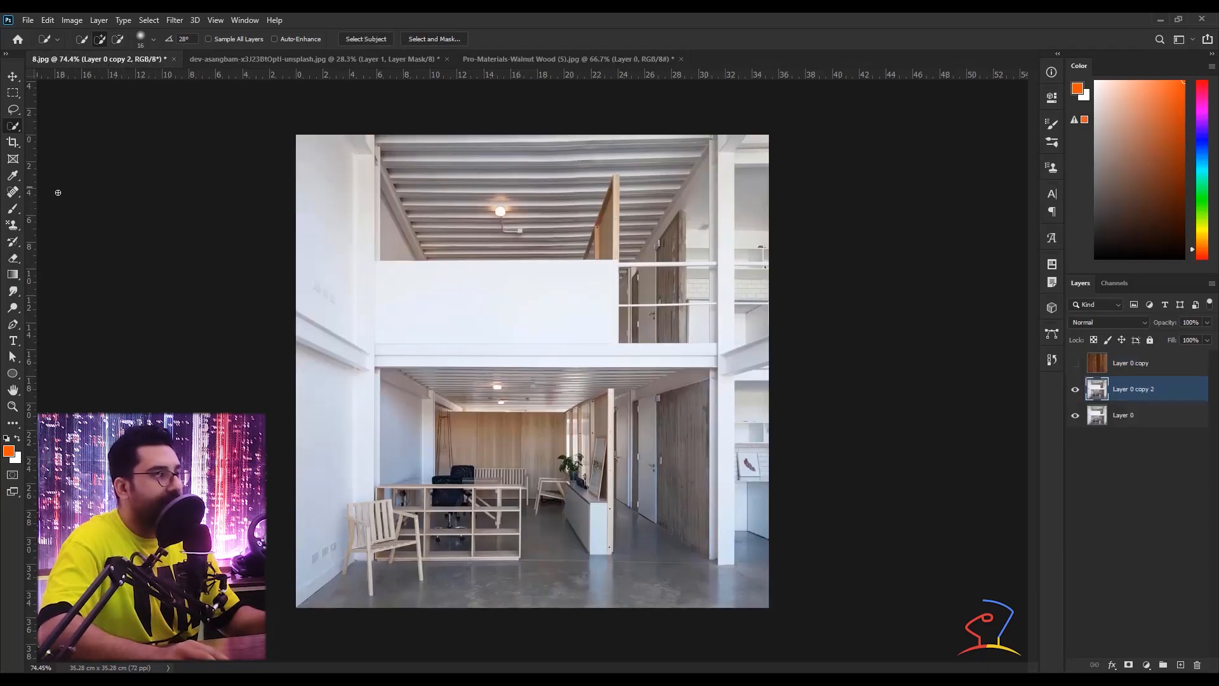
pyautogui.press('s')
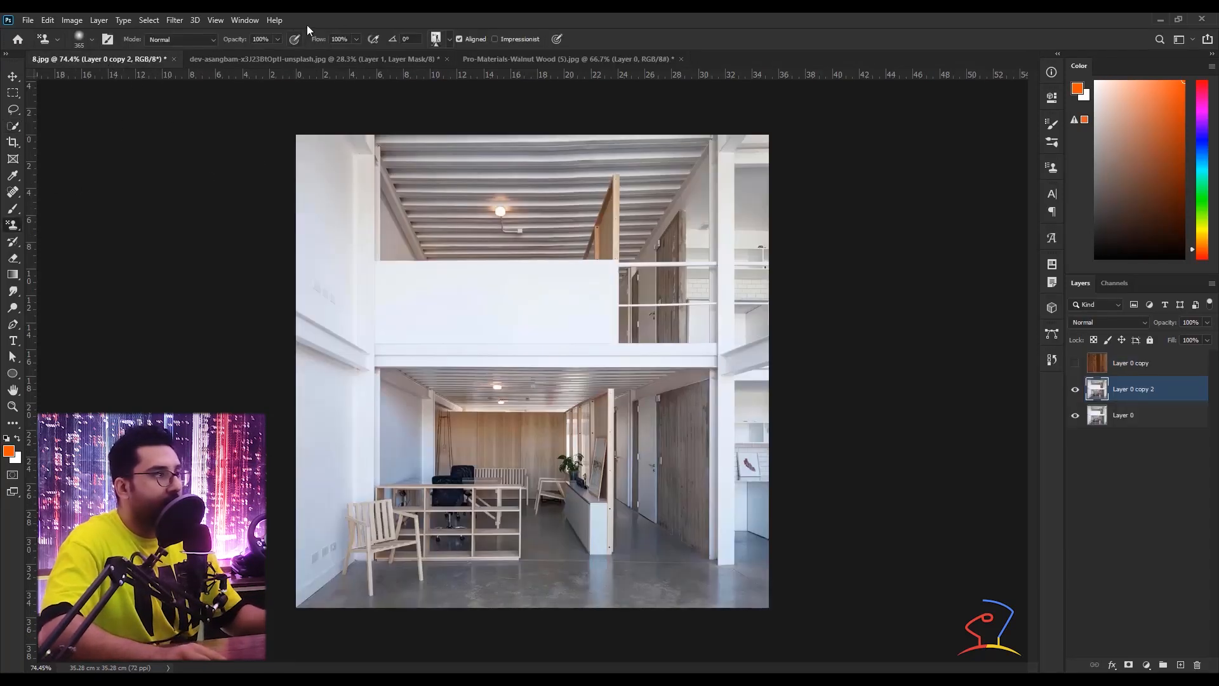
pyautogui.click(449, 40)
pyautogui.click(398, 129)
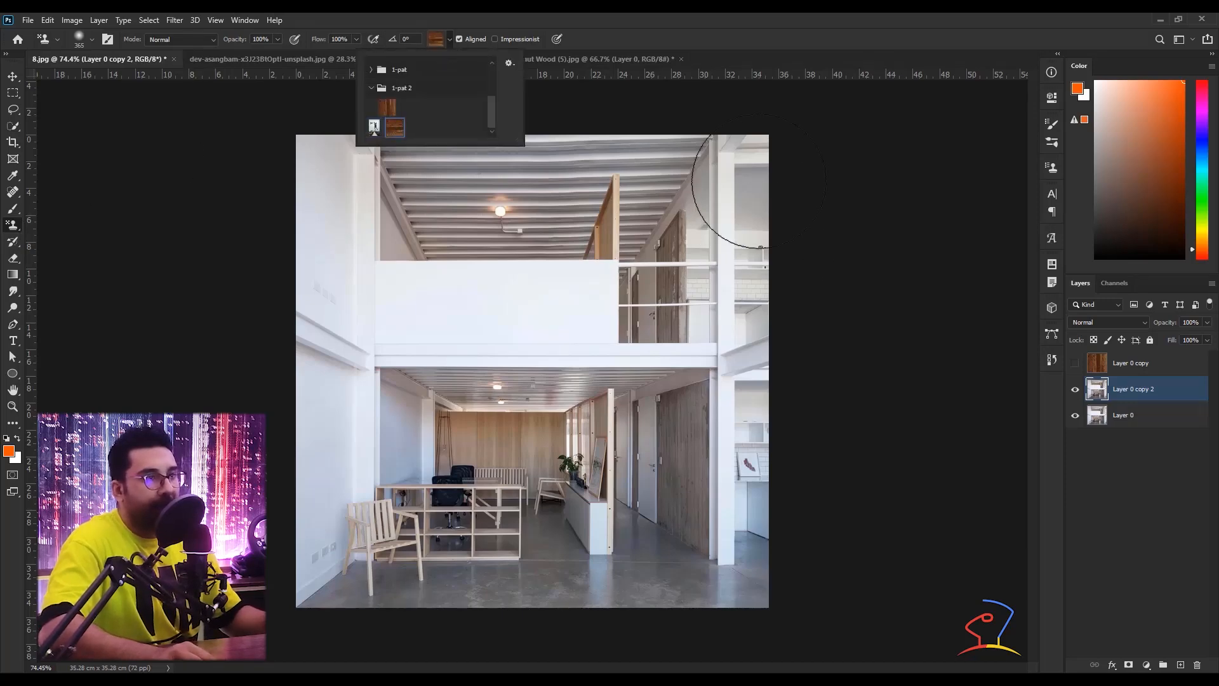
# Paint the horizontal walnut pattern across the whole interior image on Layer 0 copy 2 and undo it
pyautogui.moveTo(735, 204)
pyautogui.mouseDown()
pyautogui.moveTo(517, 190)
pyautogui.moveTo(362, 209)
pyautogui.moveTo(540, 236)
pyautogui.moveTo(578, 212)
pyautogui.moveTo(330, 330)
pyautogui.moveTo(356, 381)
pyautogui.moveTo(683, 426)
pyautogui.moveTo(540, 533)
pyautogui.moveTo(698, 571)
pyautogui.mouseUp()
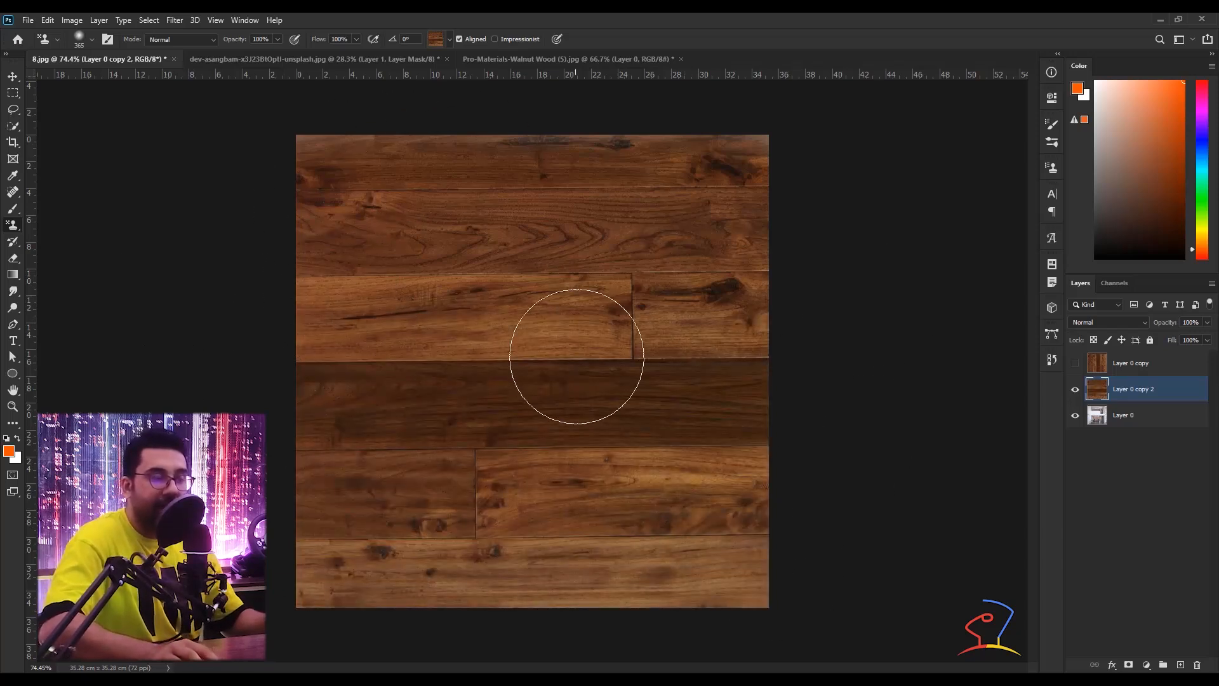
pyautogui.hotkey('ctrl', 'z')
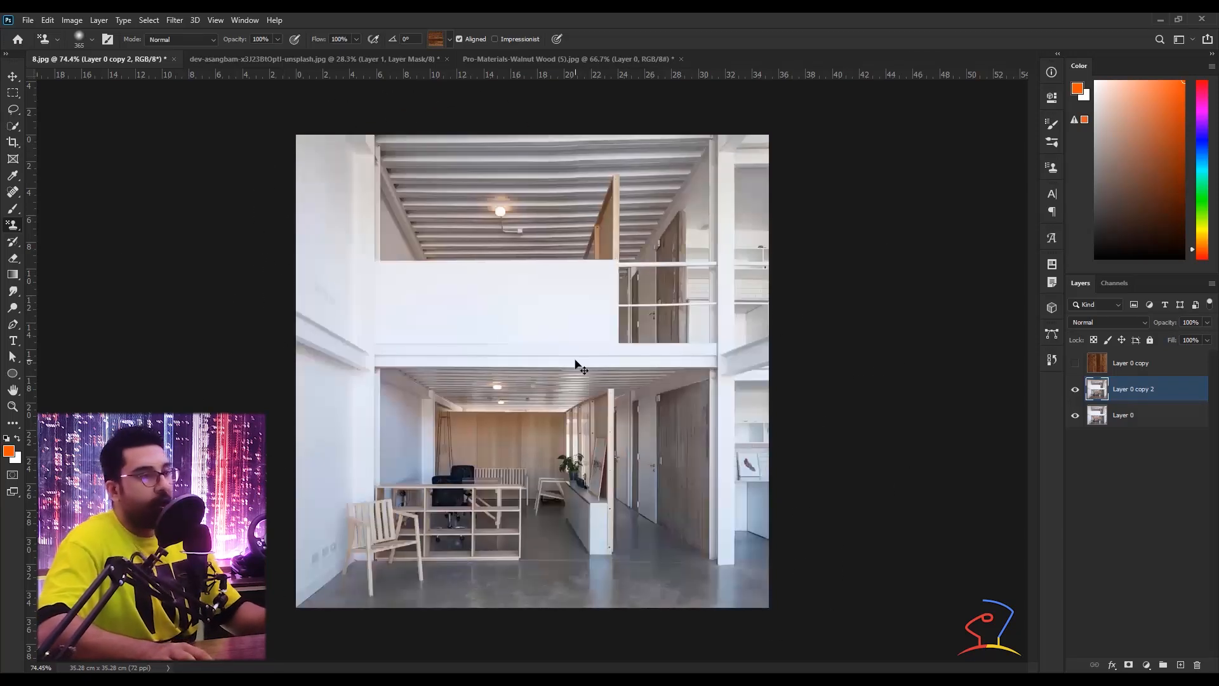
# Reduce the Pattern Stamp brush size to 199 and choose the vertical walnut pattern from the 1-pat 2 group
pyautogui.moveTo(535, 246); pyautogui.dragTo(509, 242)
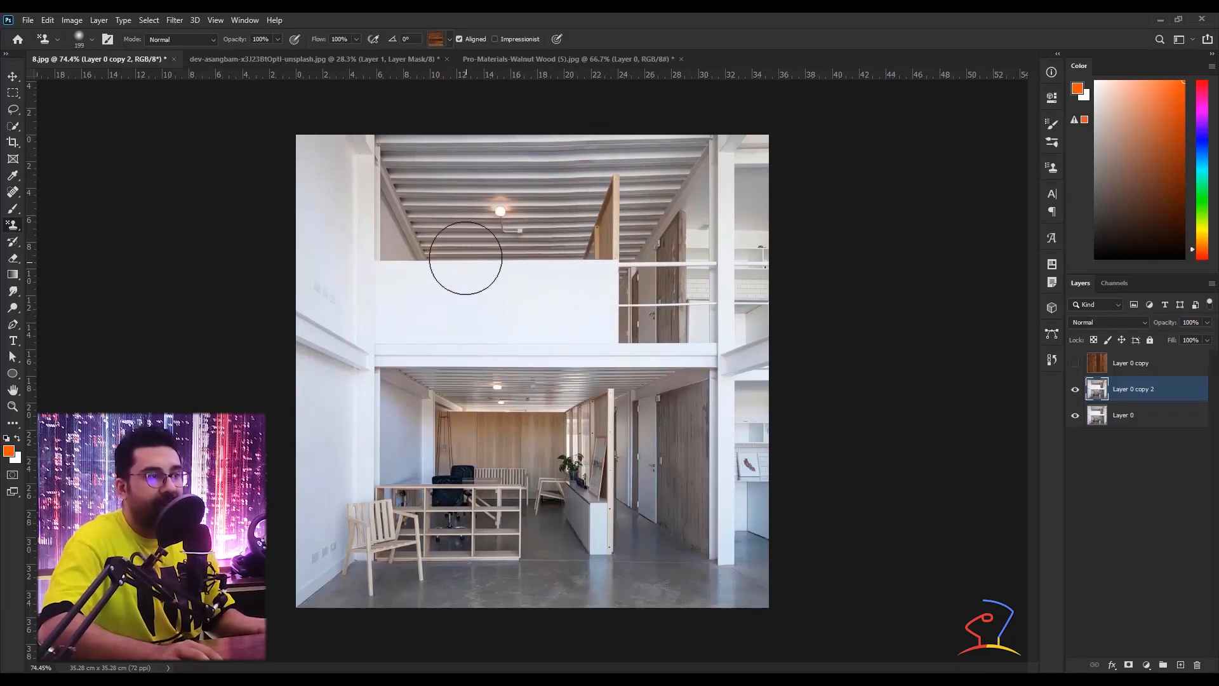
pyautogui.click(448, 40)
pyautogui.rightClick(374, 127)
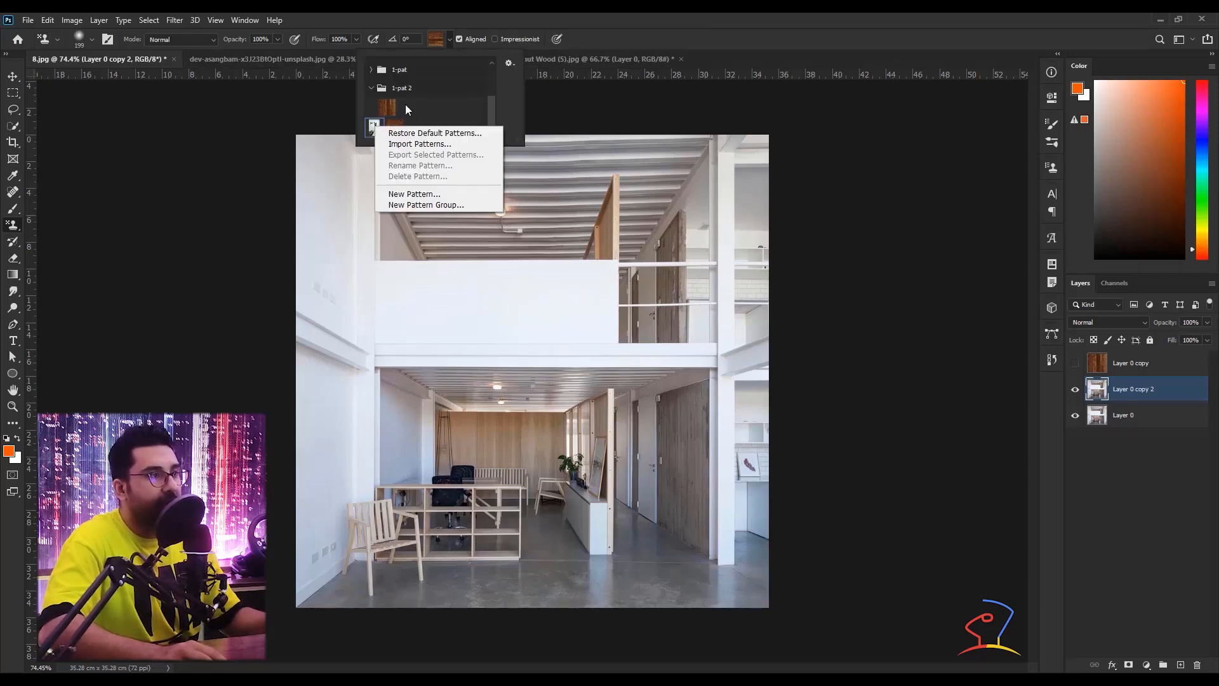
pyautogui.click(388, 107)
pyautogui.rightClick(392, 109)
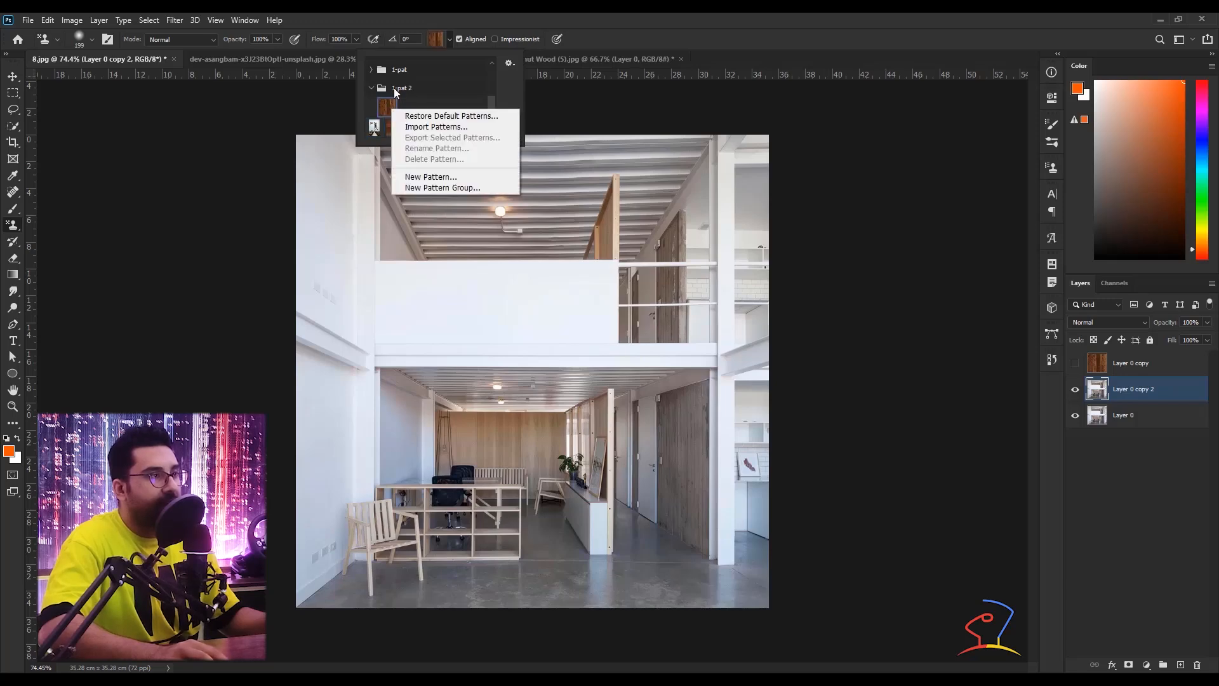
pyautogui.click(381, 124)
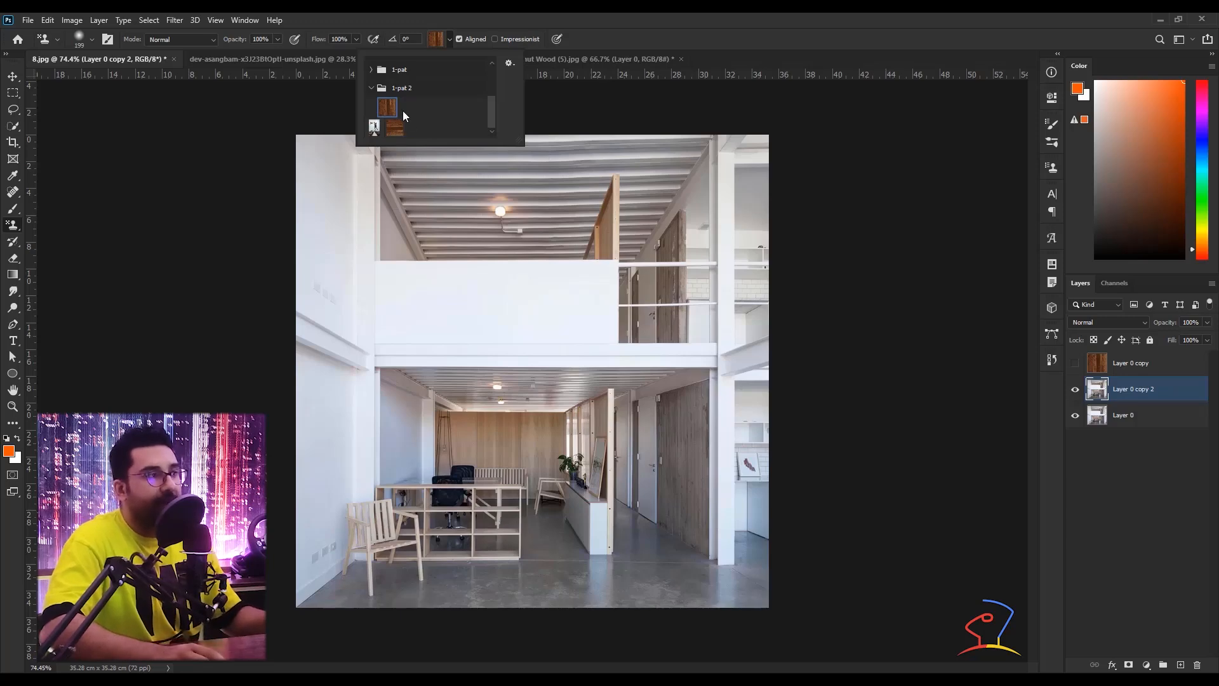
pyautogui.scroll(1, 402, 108)
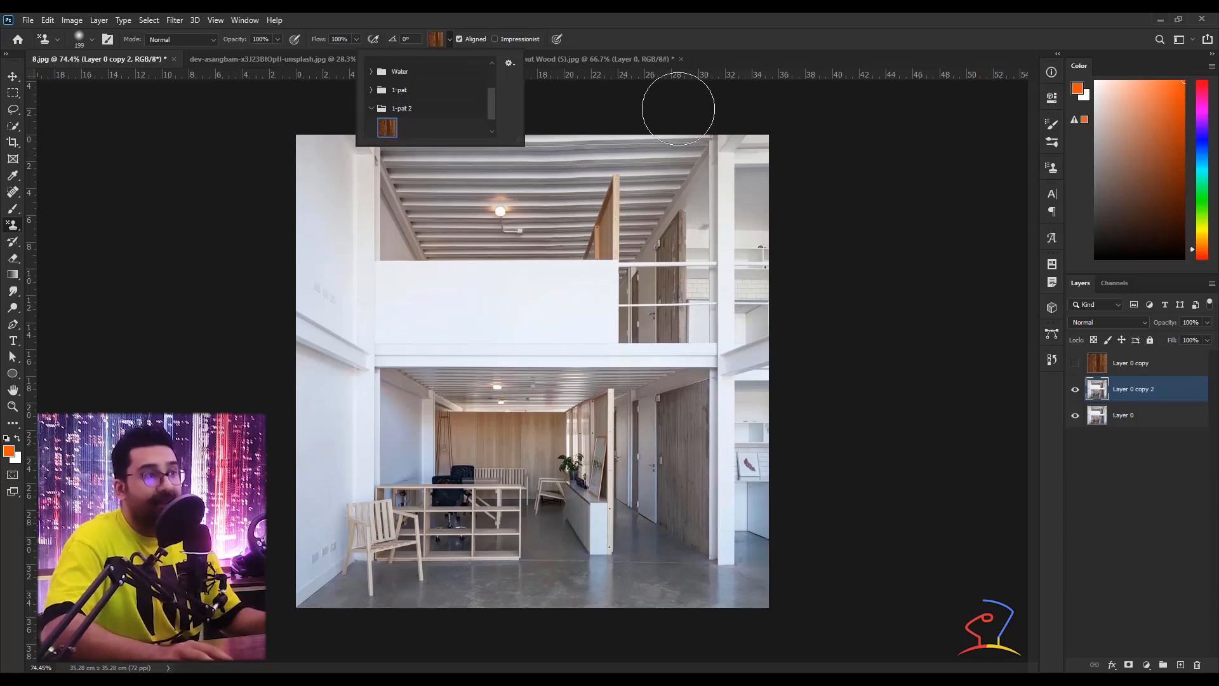
# Make a rectangular marquee selection around the white balcony panel on Layer 0 copy 2
pyautogui.click(1143, 479)
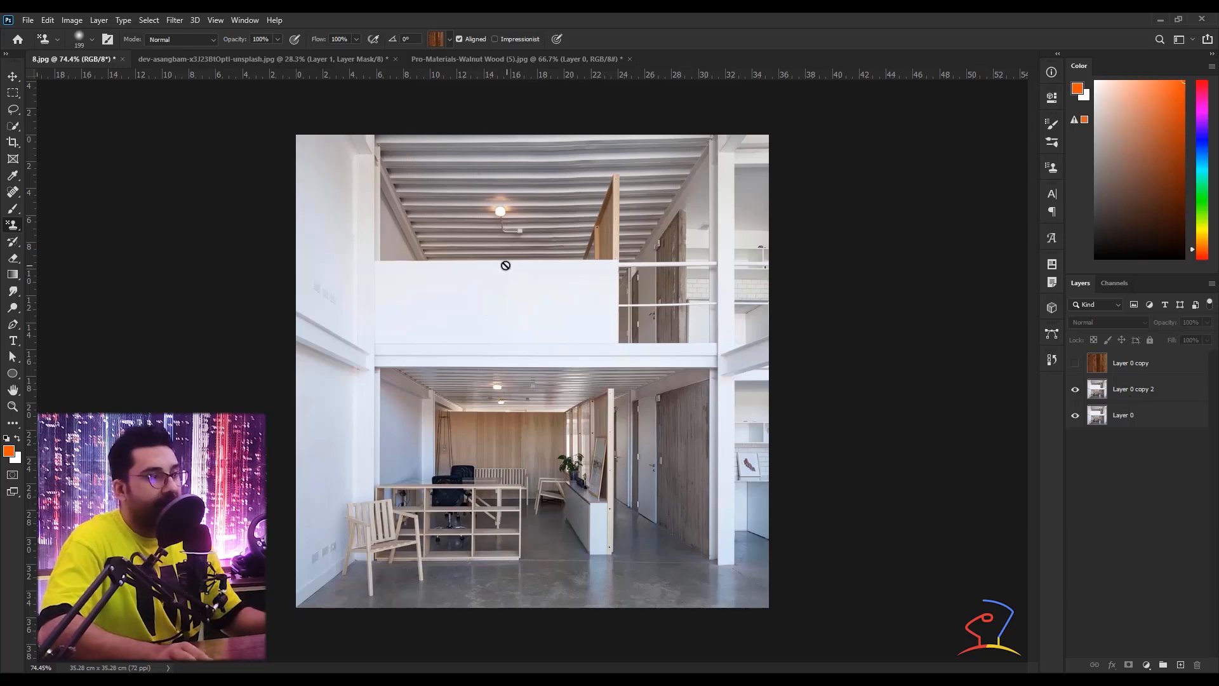
pyautogui.scroll(3, 505, 266)
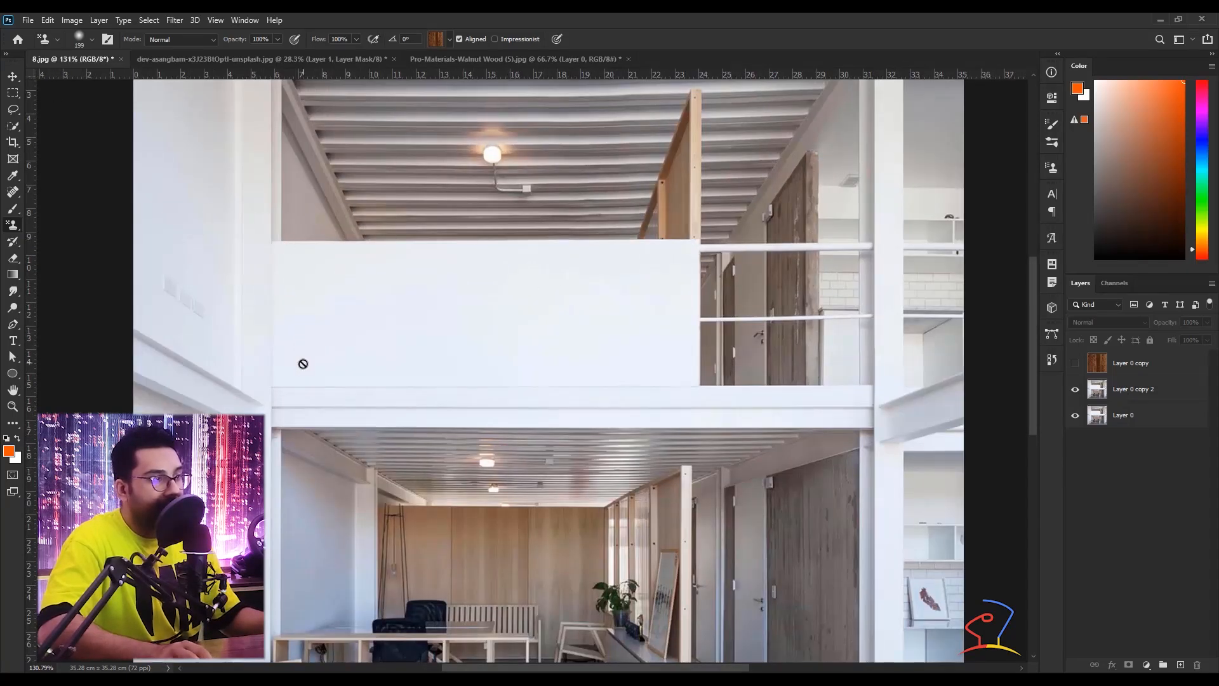
pyautogui.click(1141, 399)
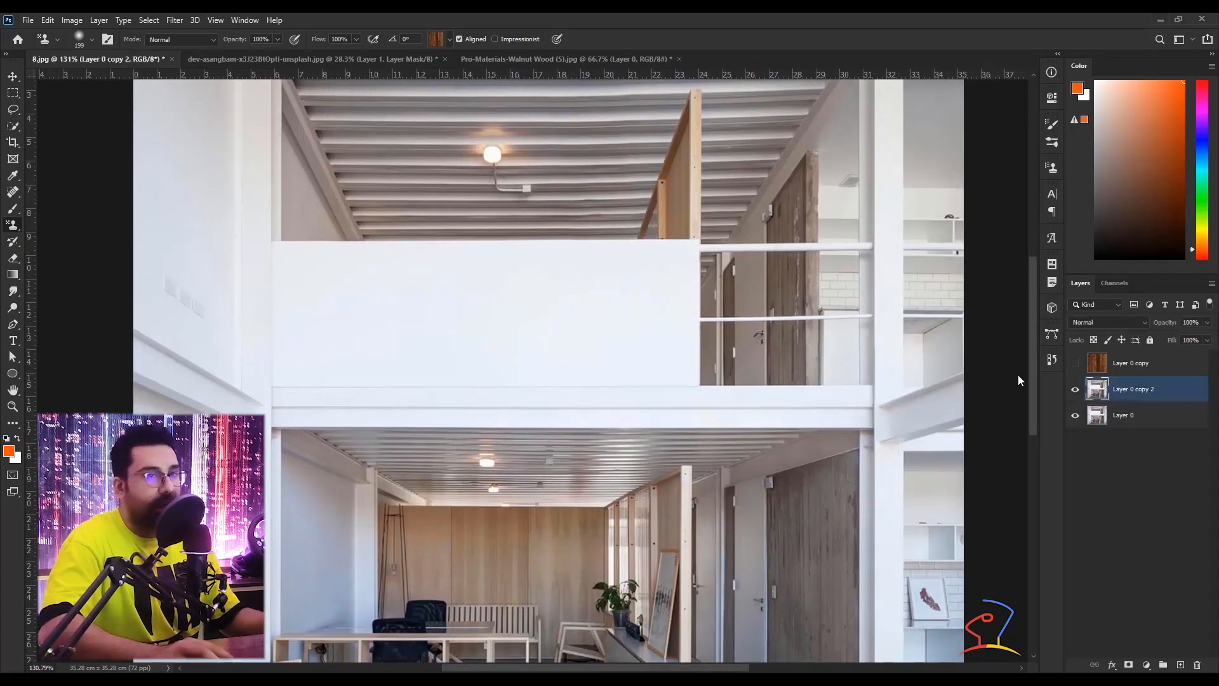
pyautogui.click(12, 95)
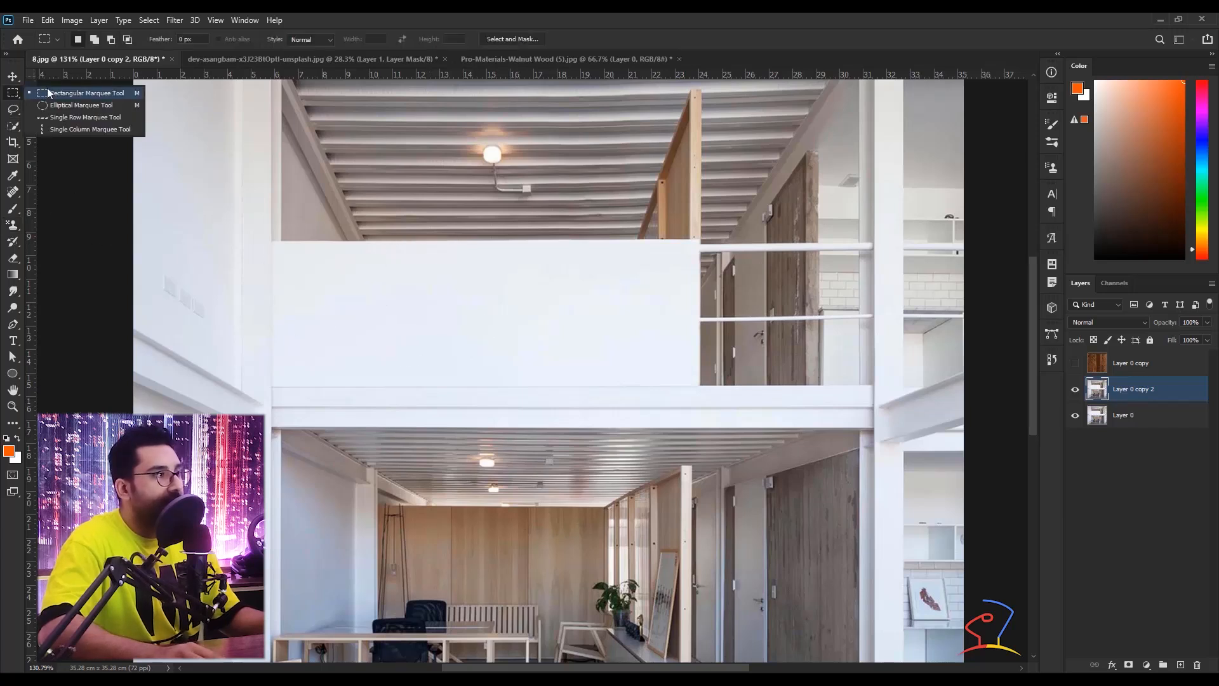
pyautogui.click(79, 93)
pyautogui.moveTo(698, 239); pyautogui.dragTo(276, 387)
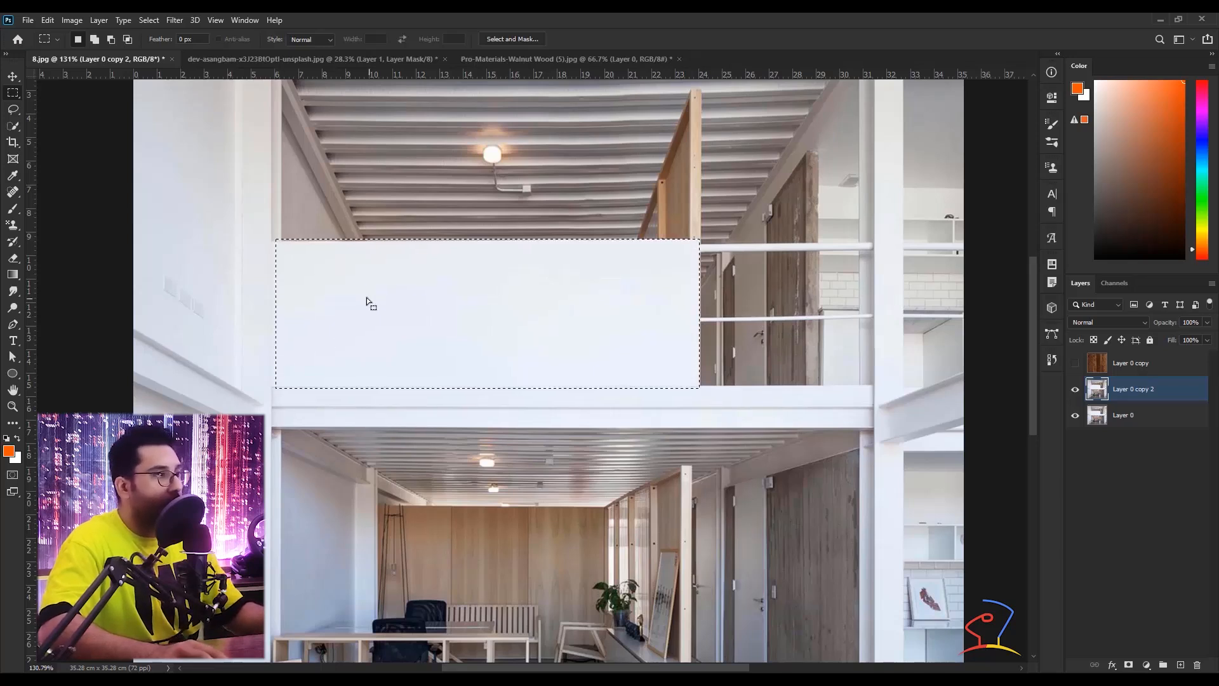
# Fill the selected balcony panel with the vertical walnut pattern using the Pattern Stamp tool, and undo the painting
pyautogui.click(13, 209)
pyautogui.rightClick(12, 225)
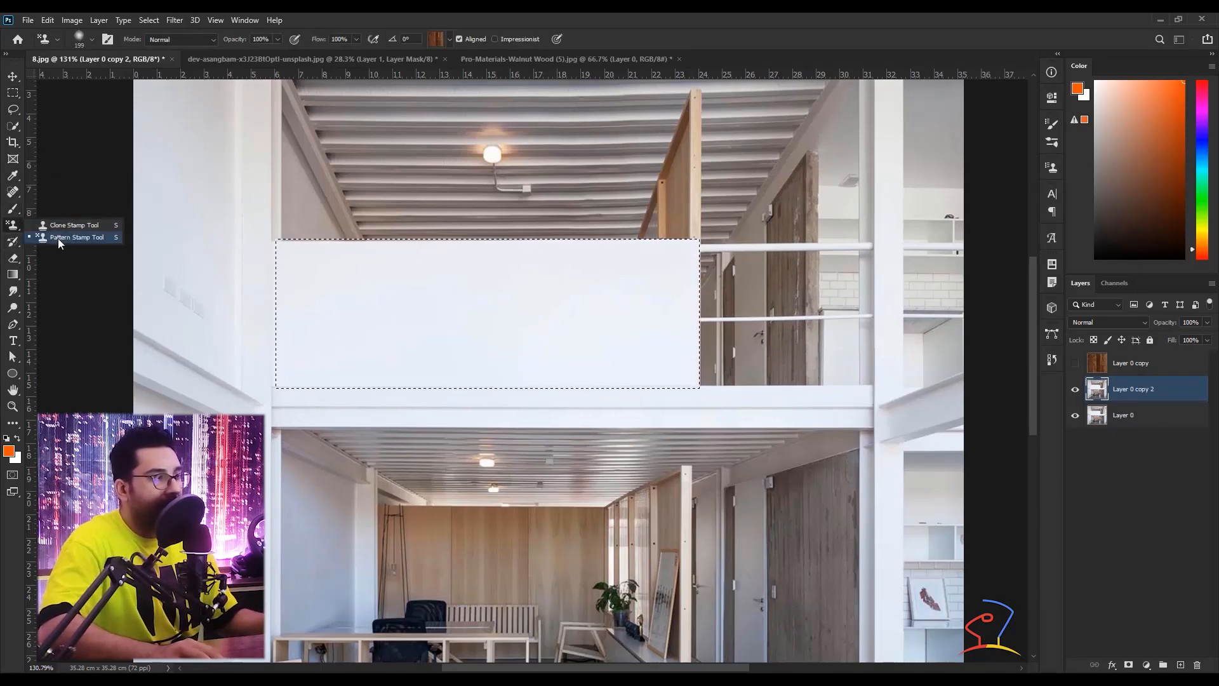
pyautogui.click(60, 239)
pyautogui.moveTo(673, 281); pyautogui.dragTo(444, 283)
pyautogui.moveTo(304, 281); pyautogui.dragTo(743, 368)
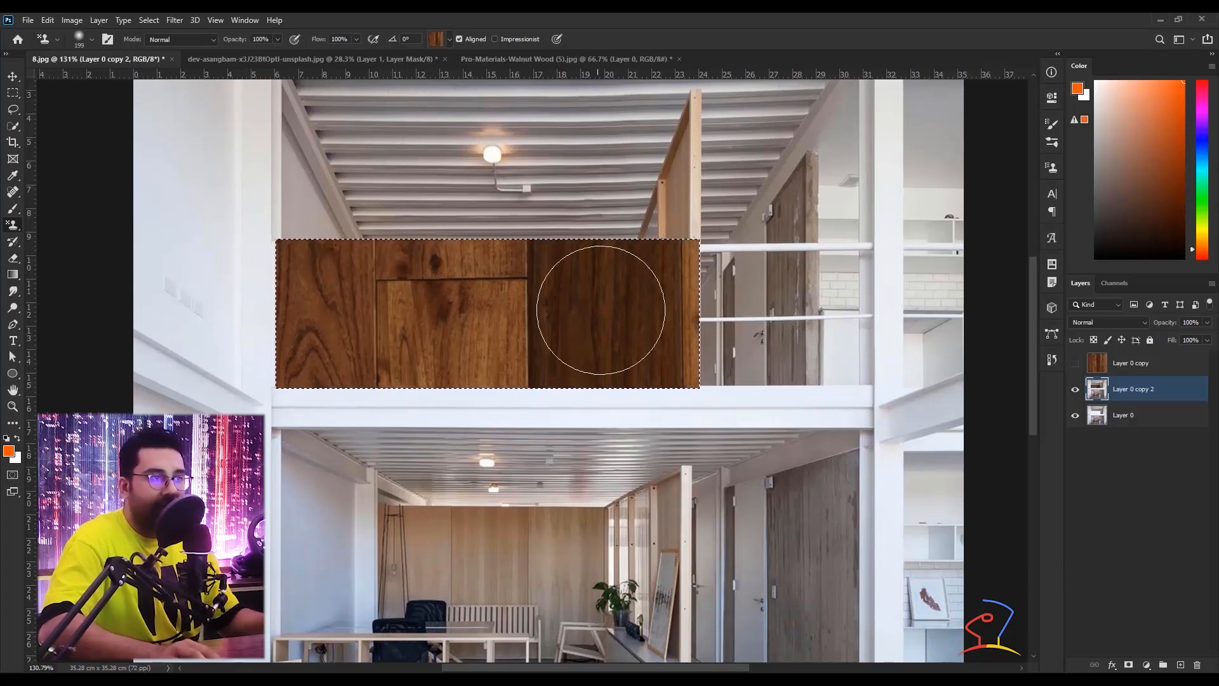
pyautogui.hotkey('ctrl', 'z')
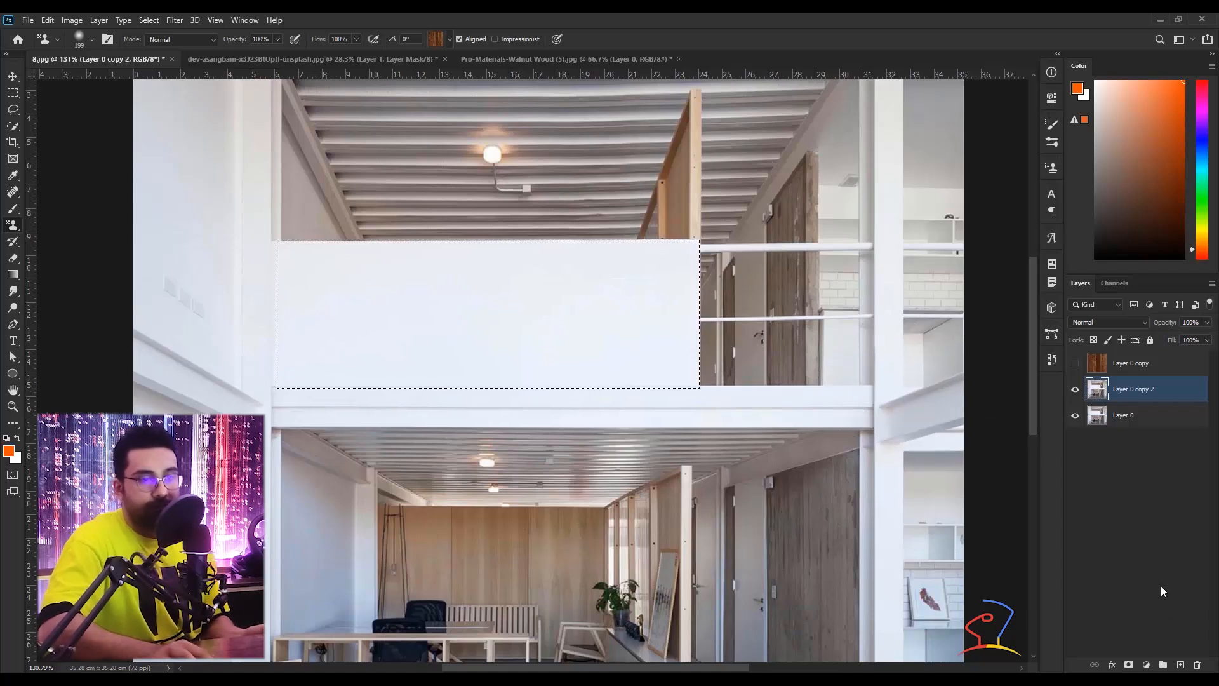
# Add a new empty layer above Layer 0 copy 2
pyautogui.click(1180, 665)
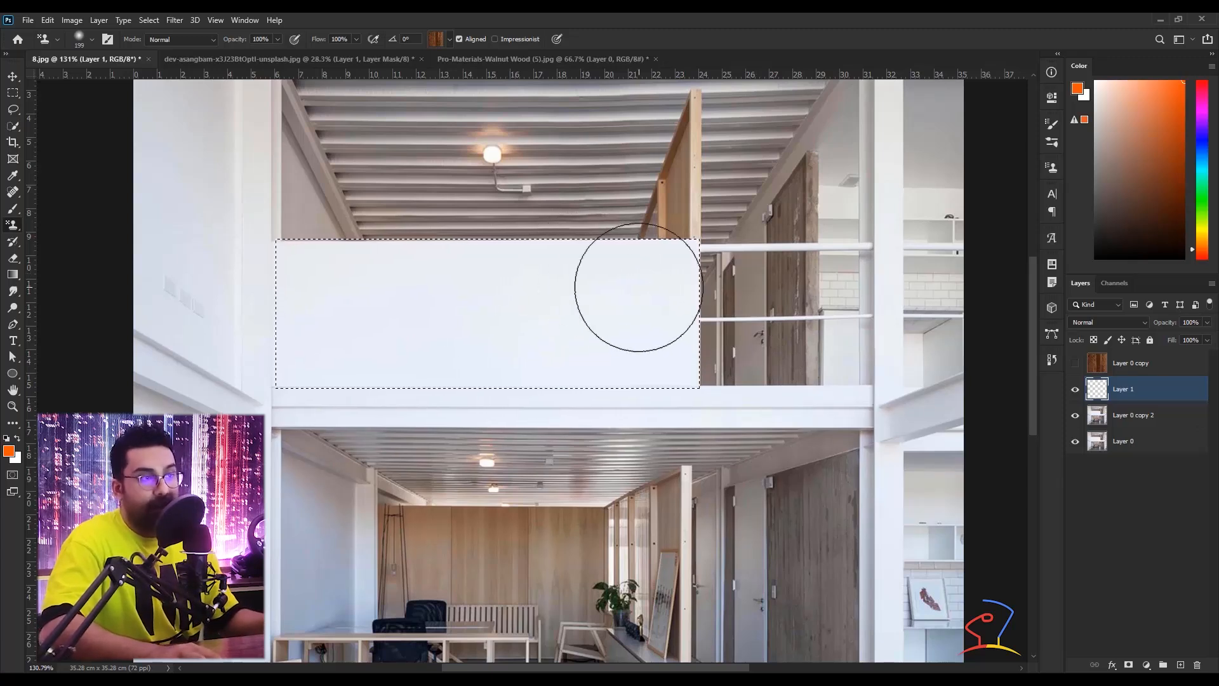
pyautogui.rightClick(1139, 400)
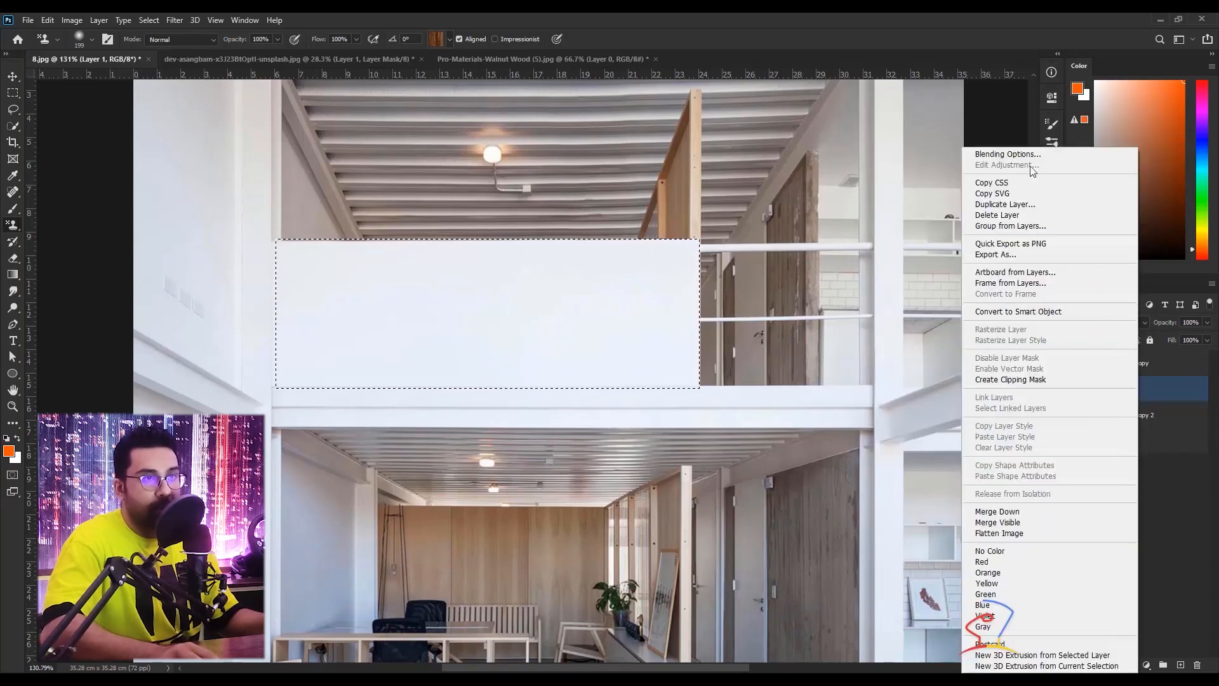
pyautogui.click(985, 153)
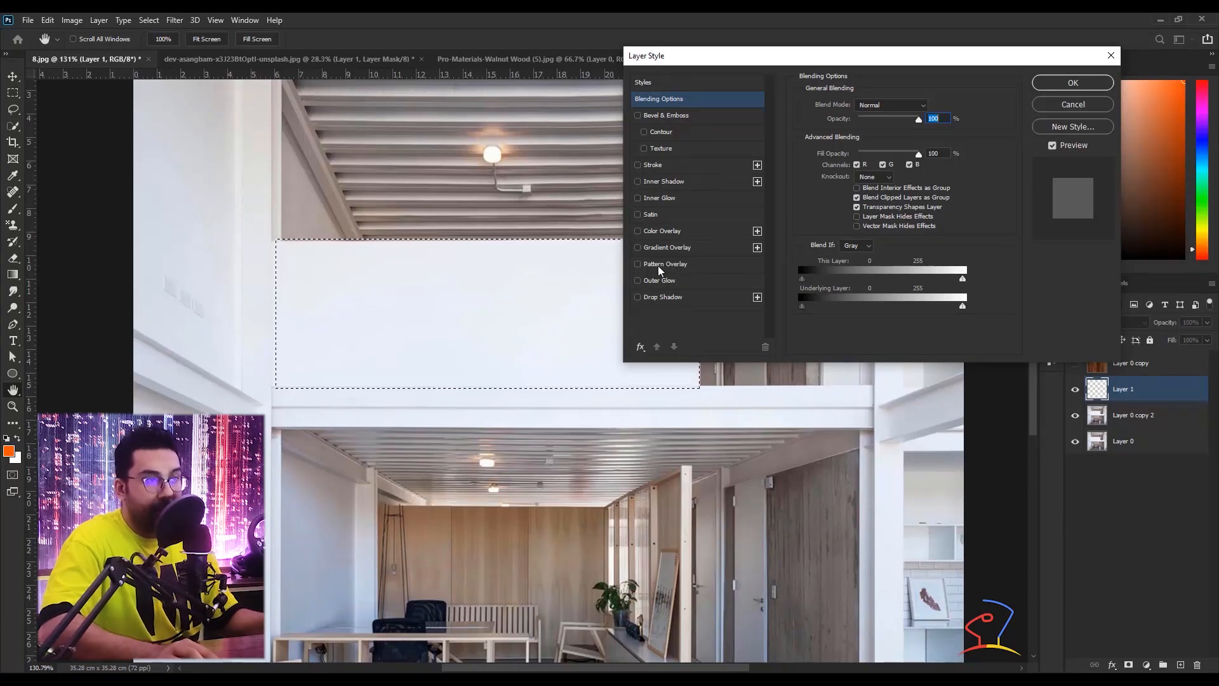
pyautogui.click(690, 266)
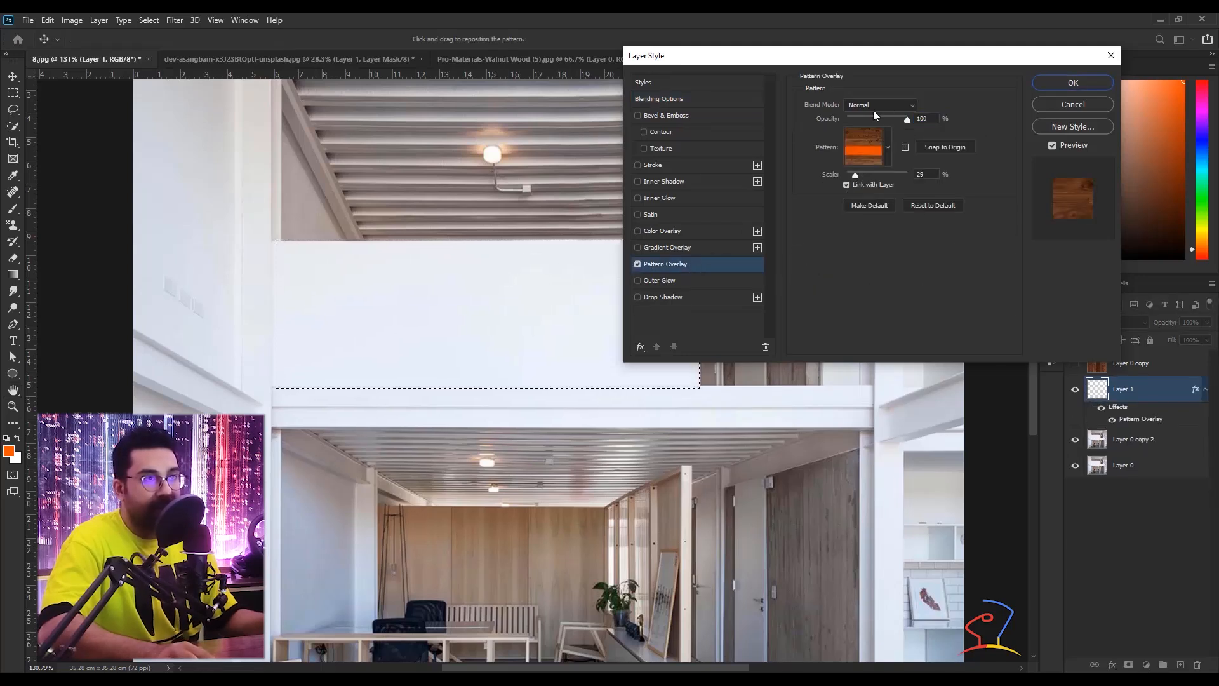
pyautogui.click(871, 142)
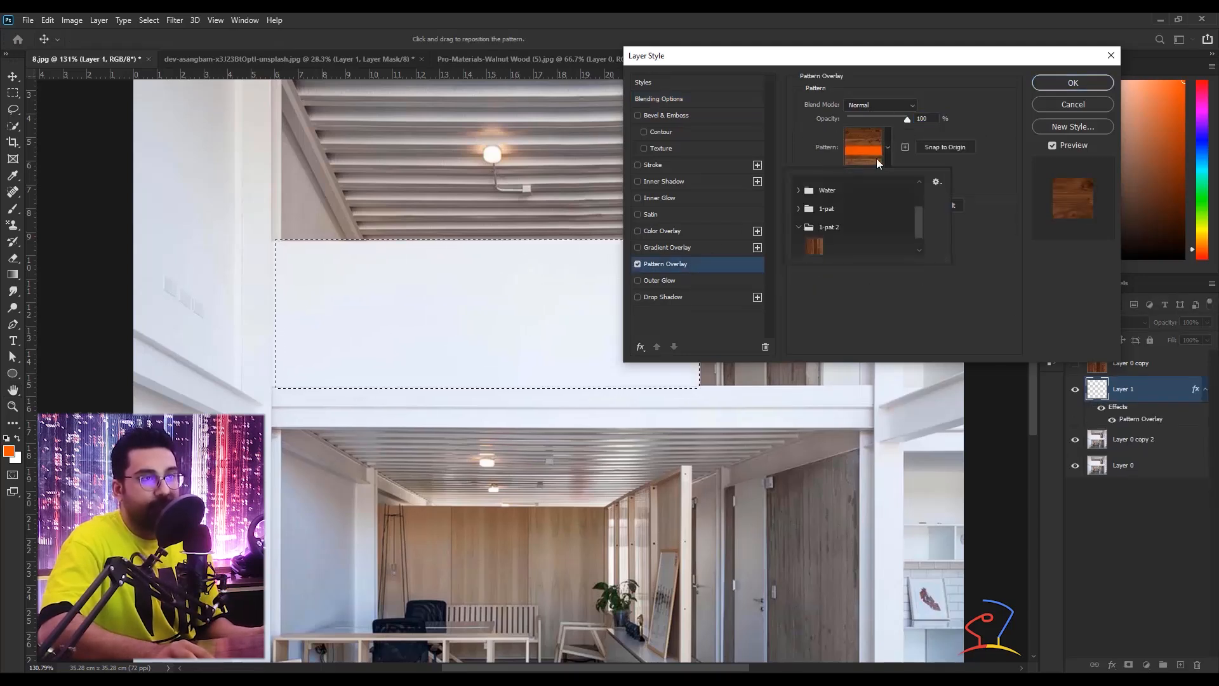
pyautogui.click(822, 248)
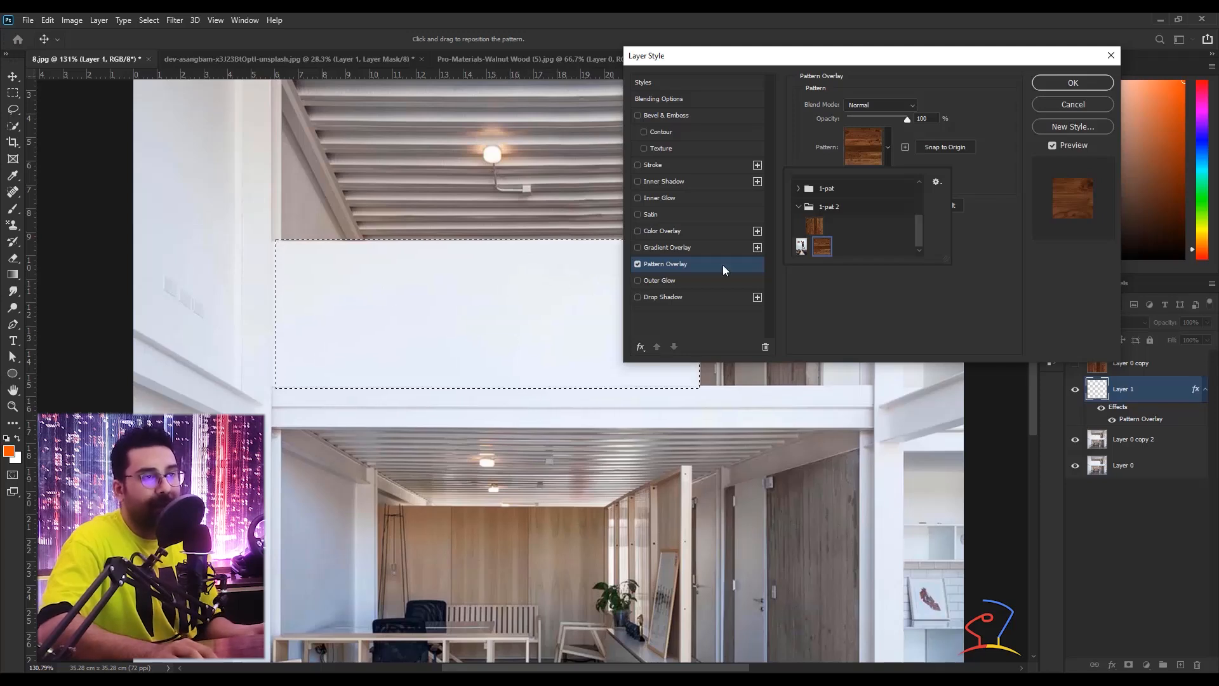
pyautogui.click(1072, 105)
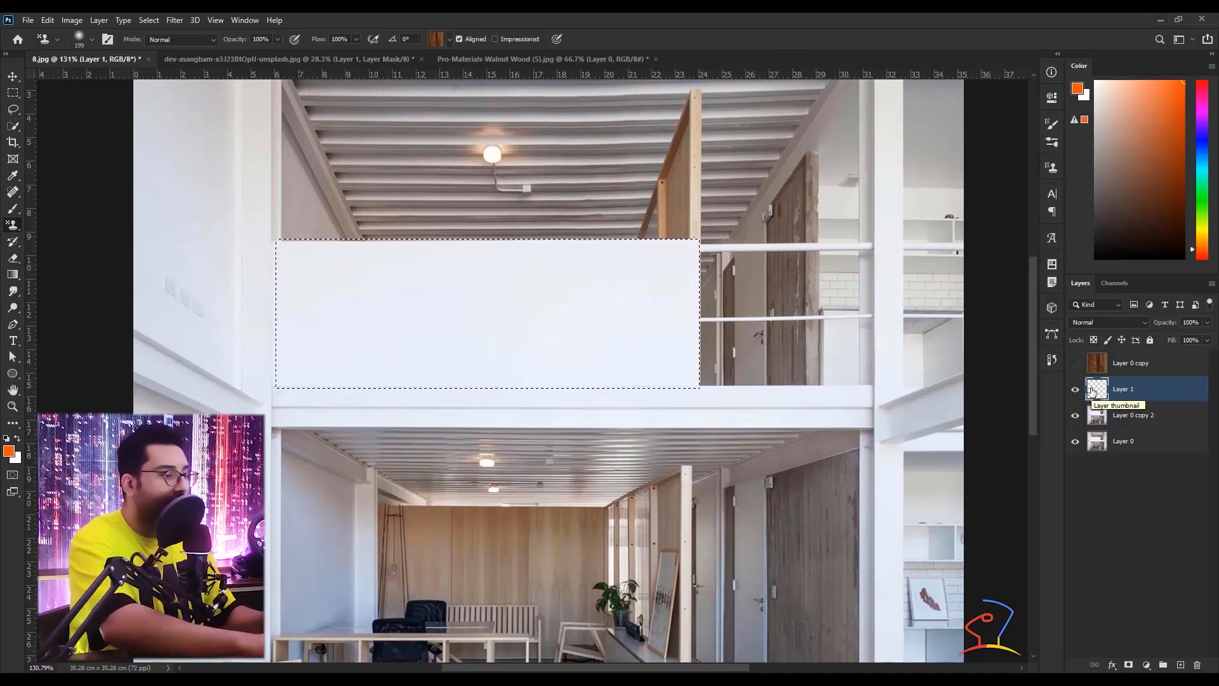
# Fill the selected balcony panel on Layer 1 with the orange foreground color and add a Pattern Overlay using the horizontal walnut pattern
pyautogui.hotkey('alt', 'BackSpace')
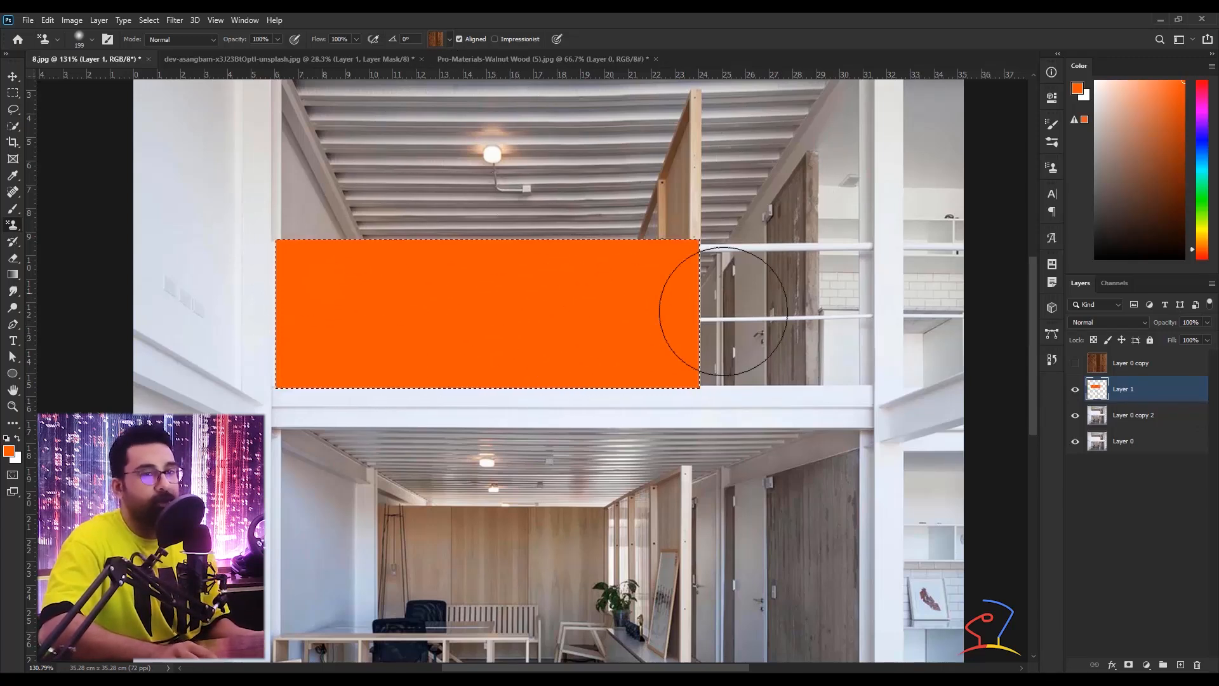
pyautogui.rightClick(1119, 391)
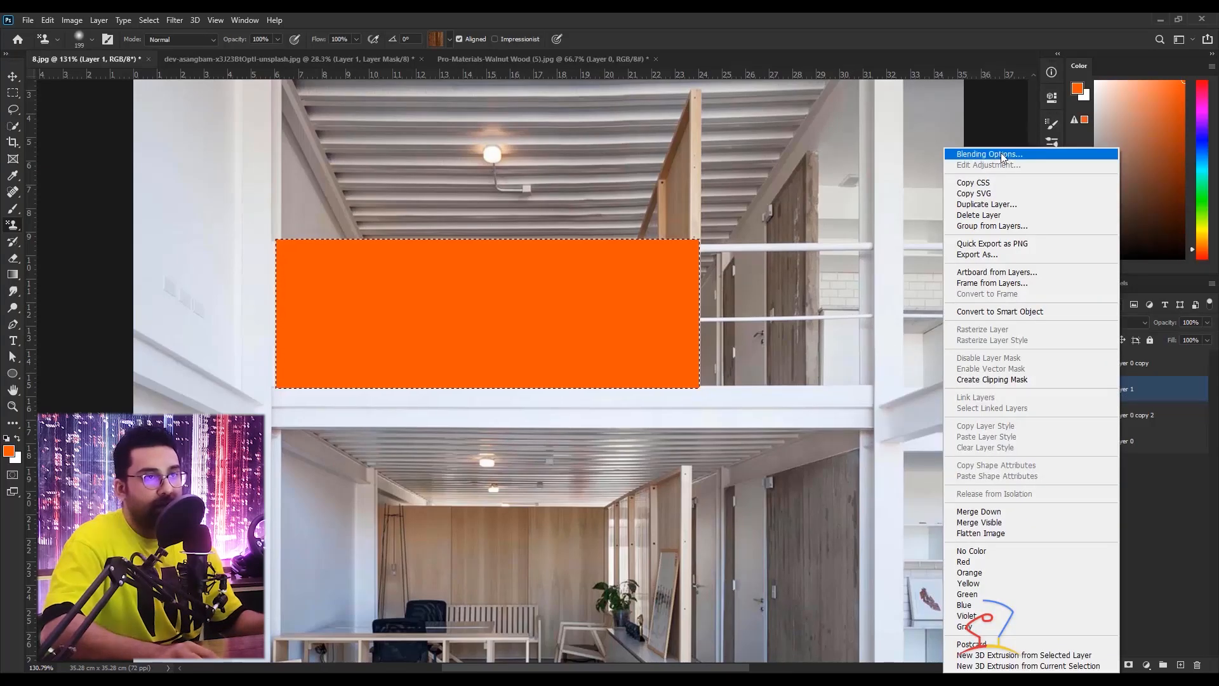
pyautogui.click(1001, 155)
pyautogui.click(657, 267)
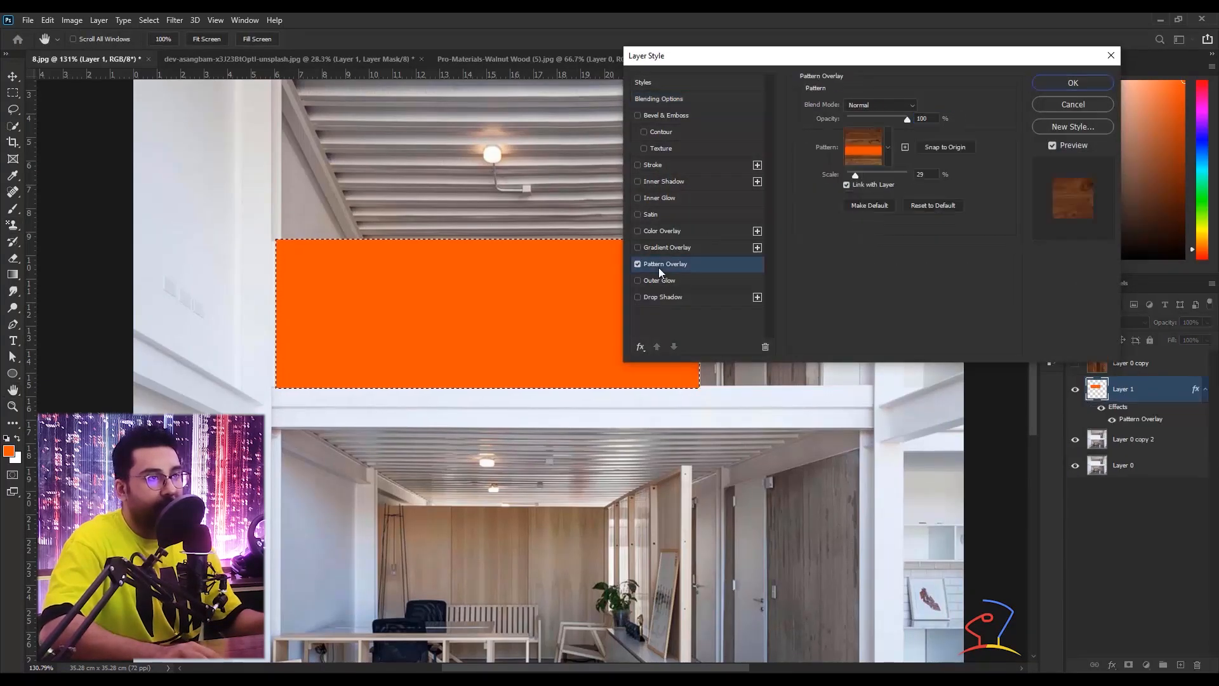
pyautogui.click(888, 148)
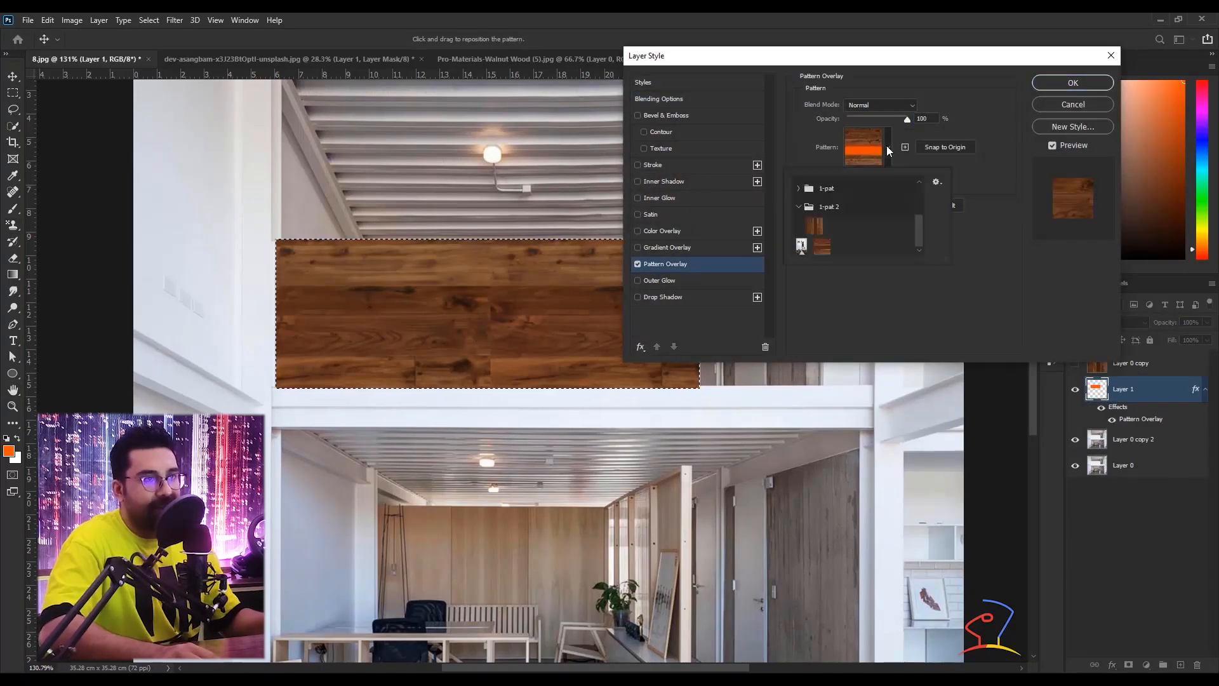
pyautogui.click(822, 246)
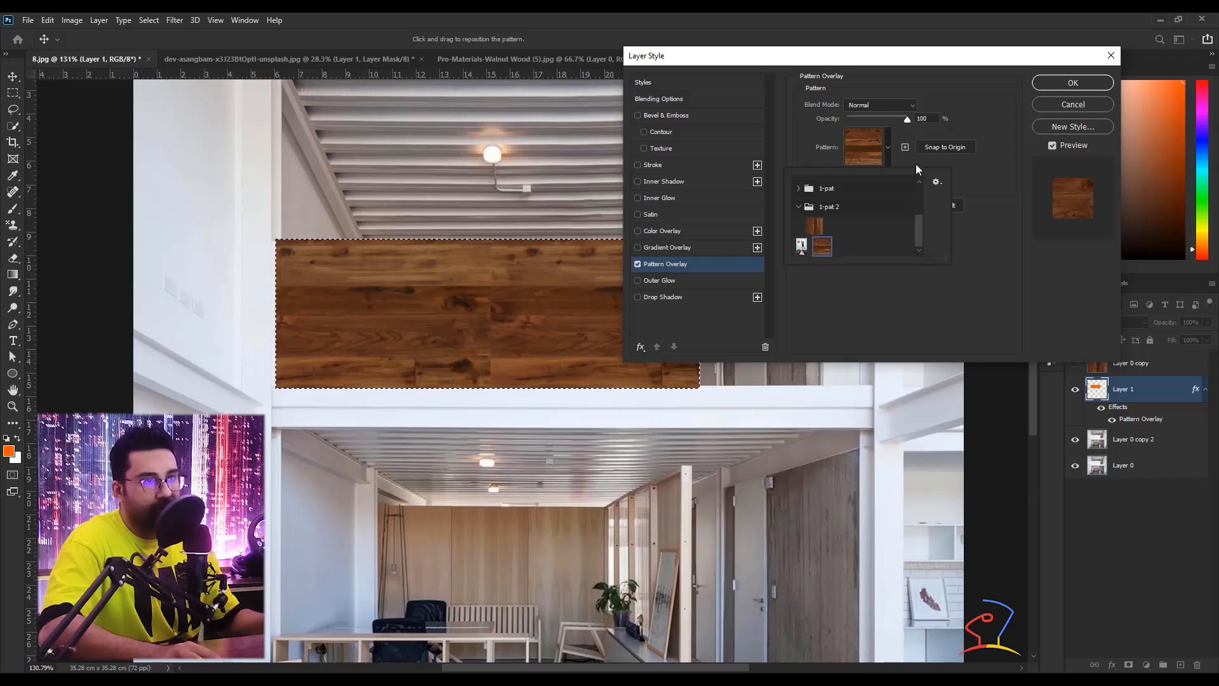
pyautogui.click(1011, 114)
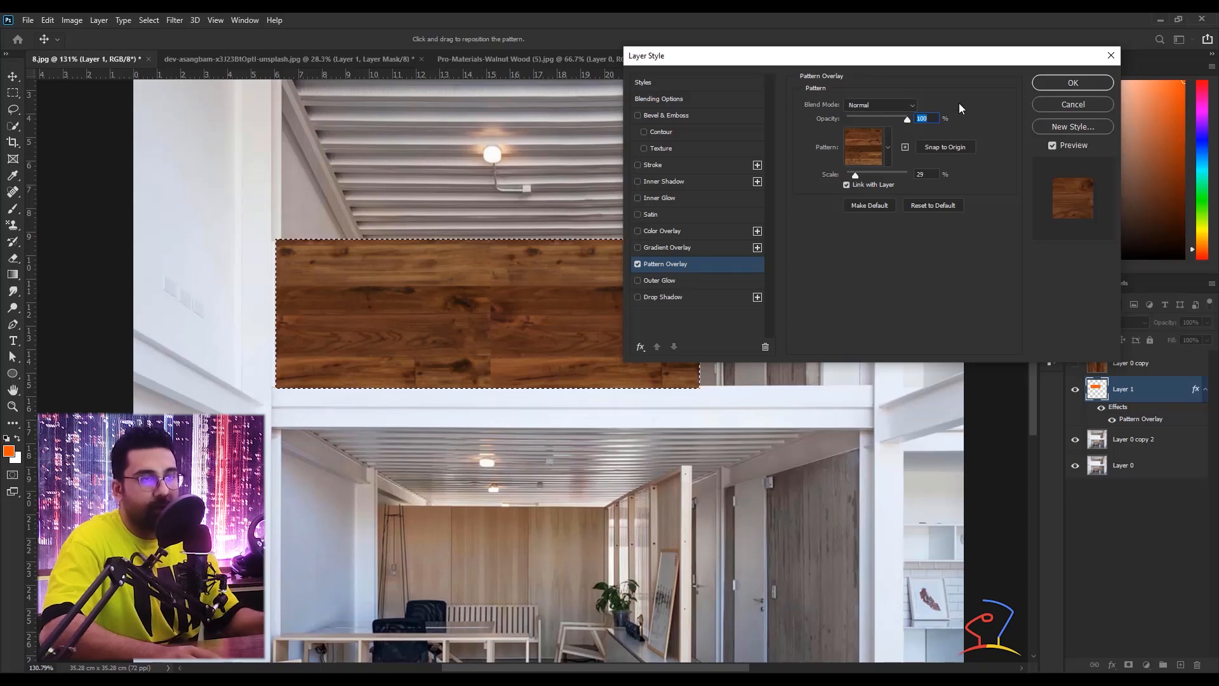
# Set the walnut Pattern Overlay's scale to 17% and apply the layer style to Layer 1
pyautogui.click(893, 104)
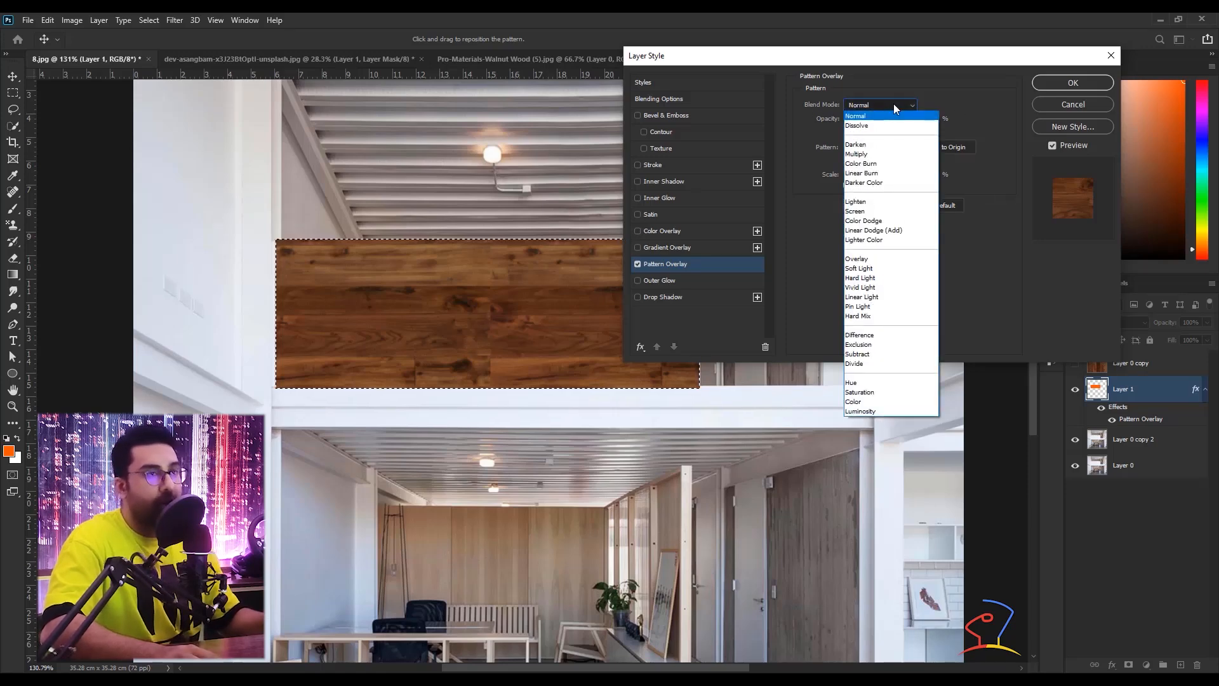
pyautogui.click(893, 104)
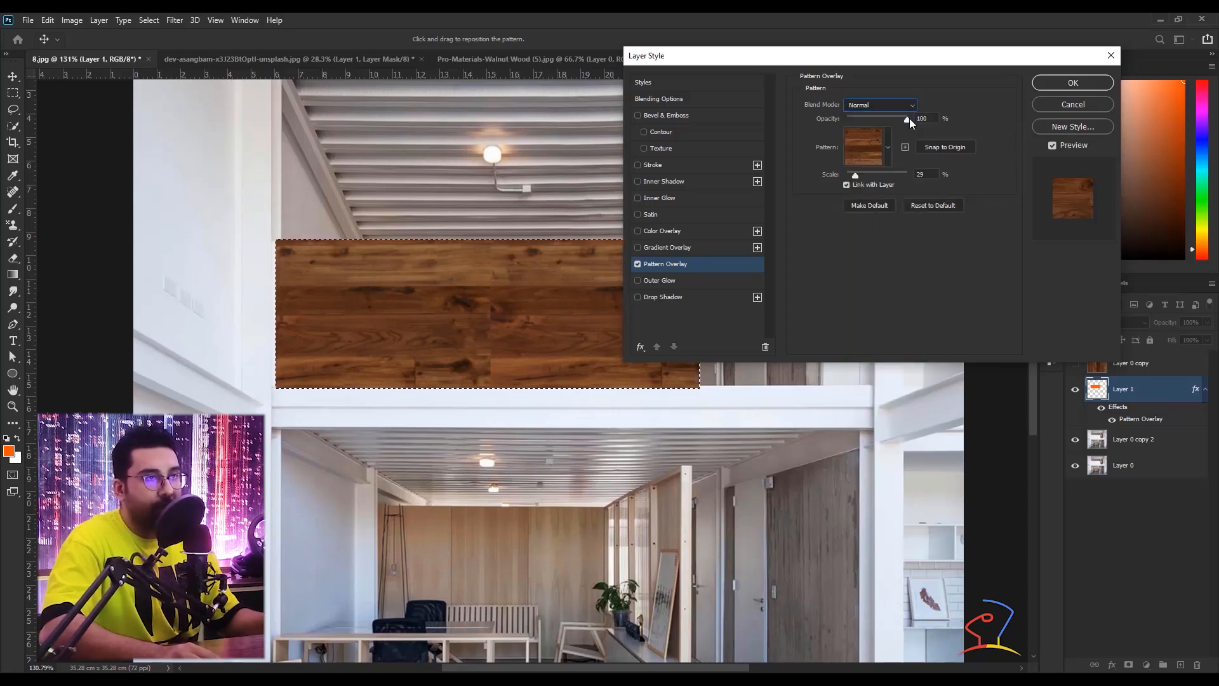
pyautogui.moveTo(908, 119); pyautogui.dragTo(936, 121)
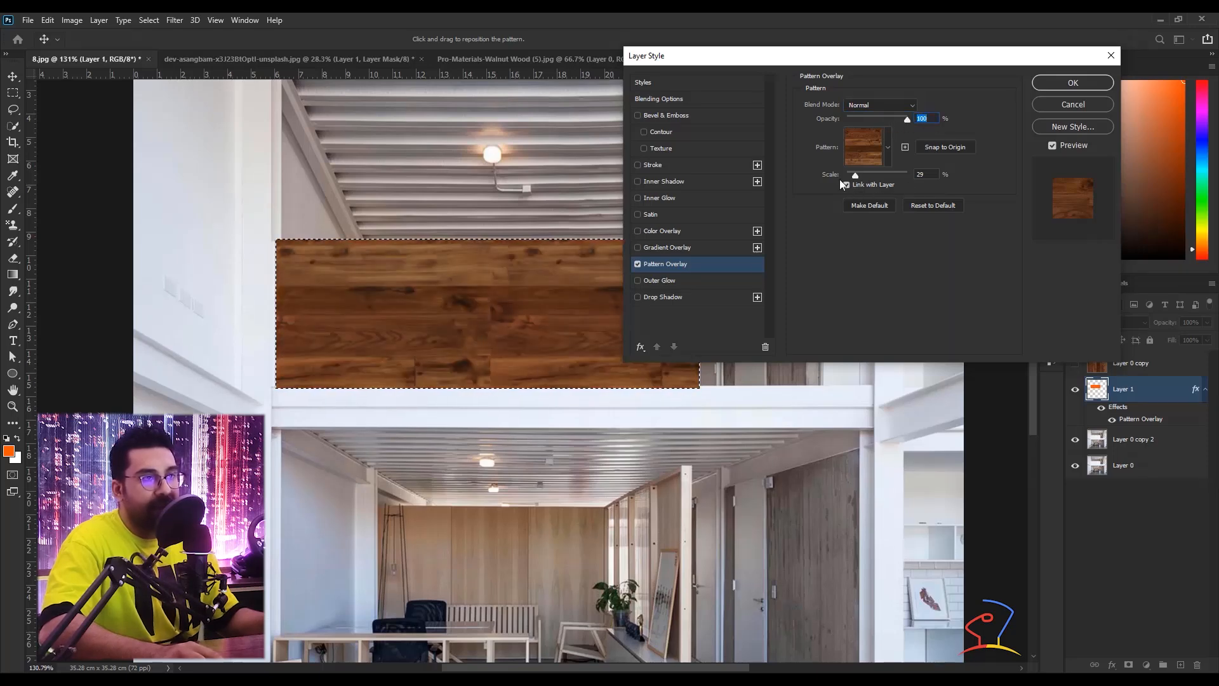
pyautogui.moveTo(854, 174); pyautogui.dragTo(852, 177)
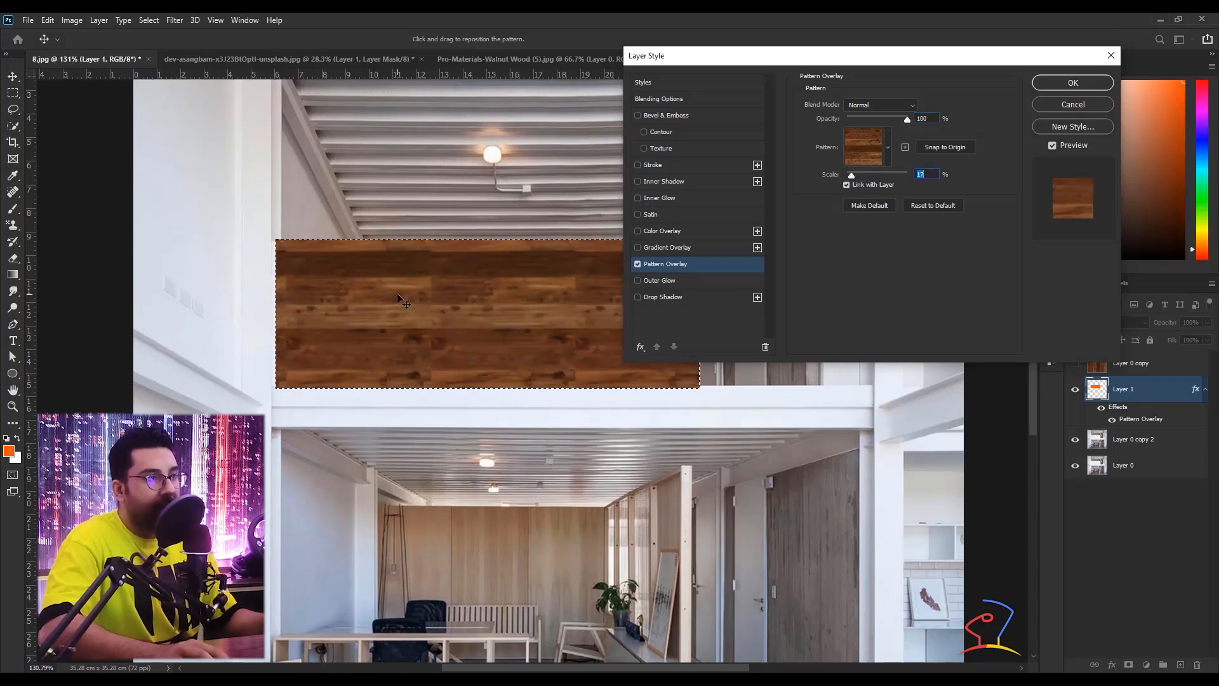
pyautogui.moveTo(778, 64); pyautogui.dragTo(908, 43)
pyautogui.moveTo(642, 359); pyautogui.dragTo(700, 298)
pyautogui.moveTo(890, 38); pyautogui.dragTo(667, 38)
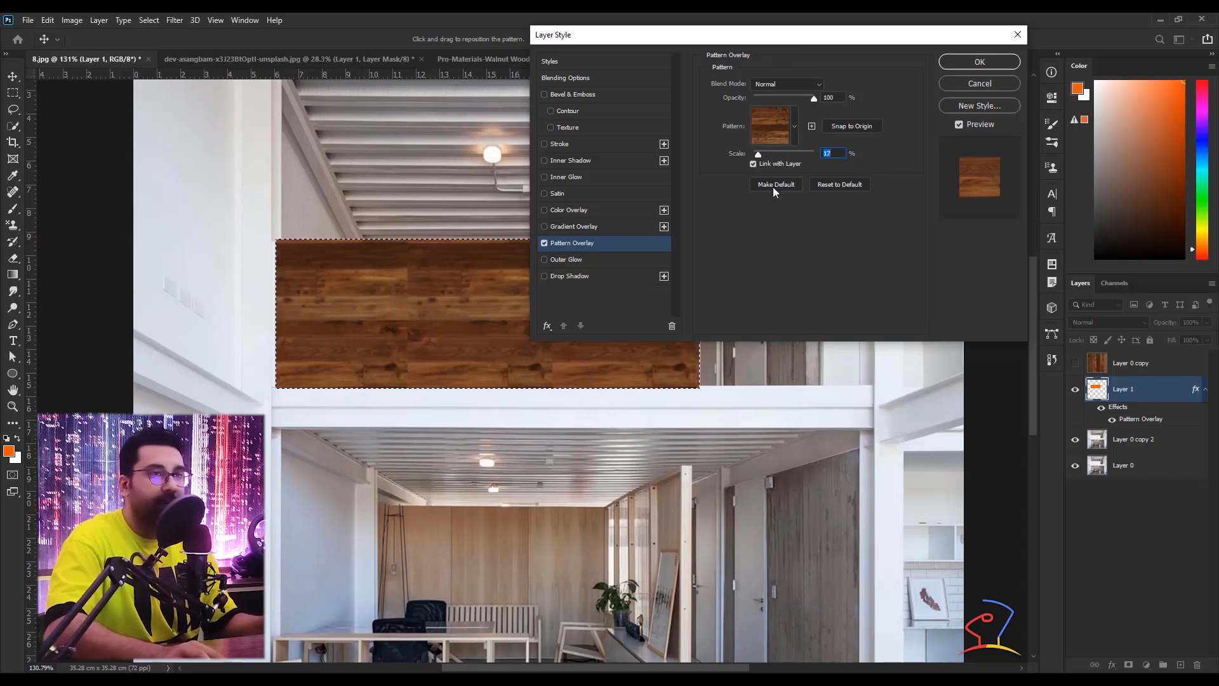
pyautogui.click(959, 63)
# Nudge the wood-covered balcony panel on Layer 1 slightly with the Move tool
pyautogui.press('s')
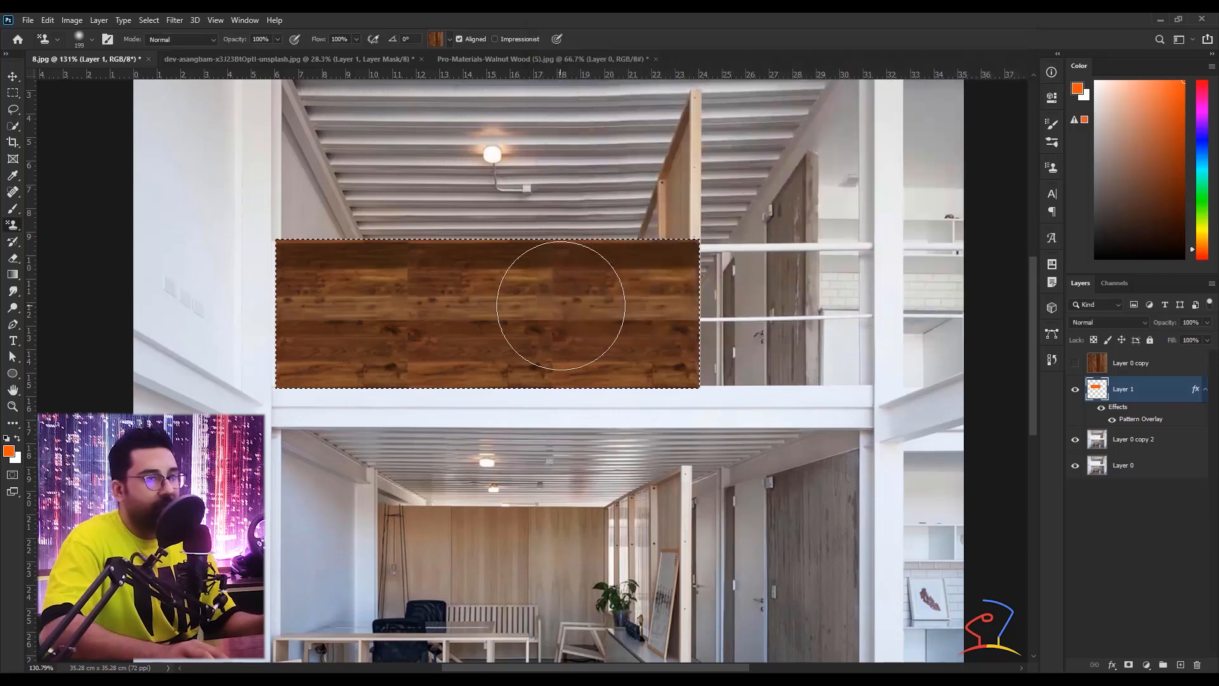
pyautogui.press('v')
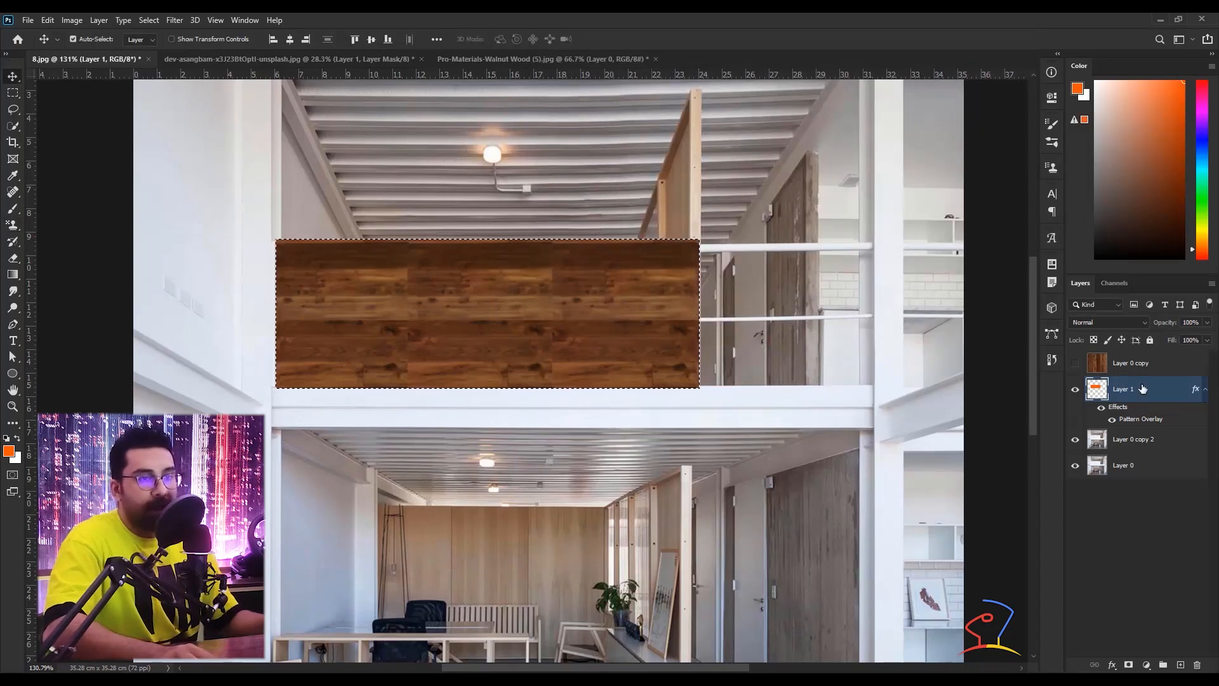
pyautogui.moveTo(550, 339)
pyautogui.mouseDown()
pyautogui.moveTo(523, 340)
pyautogui.moveTo(484, 293)
pyautogui.moveTo(560, 229)
pyautogui.moveTo(727, 200)
pyautogui.moveTo(813, 258)
pyautogui.moveTo(813, 405)
pyautogui.moveTo(733, 539)
pyautogui.moveTo(594, 590)
pyautogui.moveTo(394, 457)
pyautogui.moveTo(362, 247)
pyautogui.moveTo(370, 181)
pyautogui.moveTo(661, 219)
pyautogui.moveTo(763, 264)
pyautogui.moveTo(740, 322)
pyautogui.moveTo(586, 384)
pyautogui.moveTo(513, 347)
pyautogui.moveTo(543, 340)
pyautogui.mouseUp()
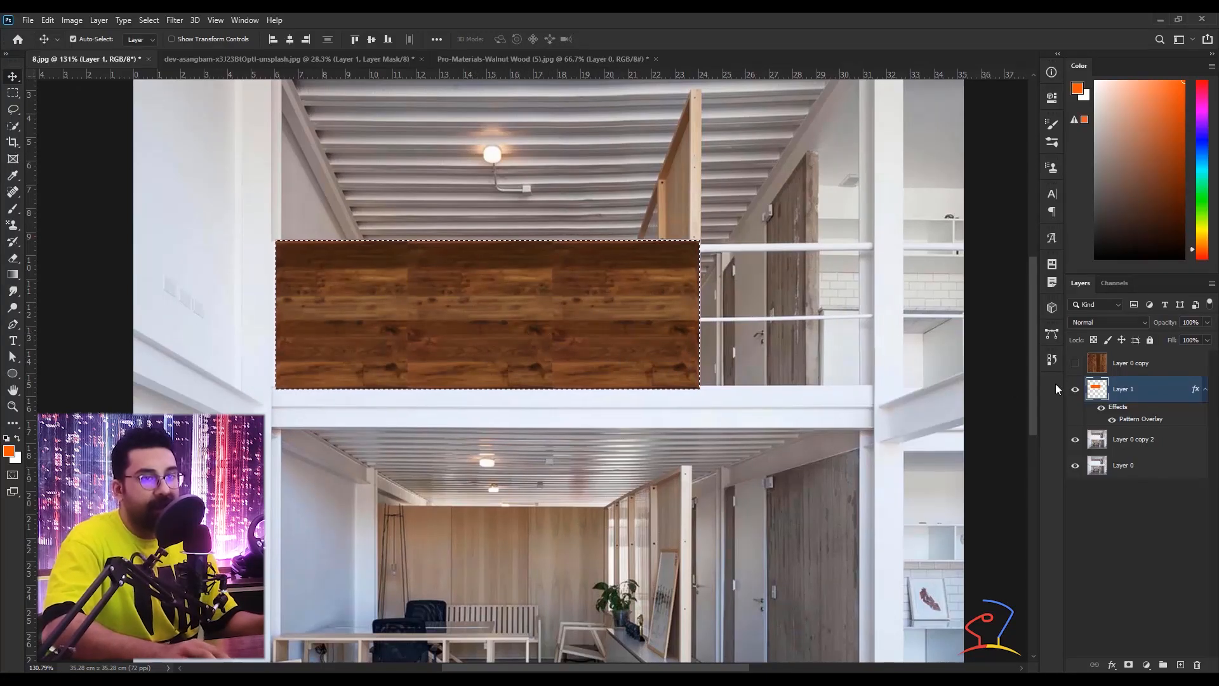
# Shift the walnut pattern within the balcony panel through Layer 1's Pattern Overlay settings, apply the style, and deselect the panel
pyautogui.rightClick(1133, 390)
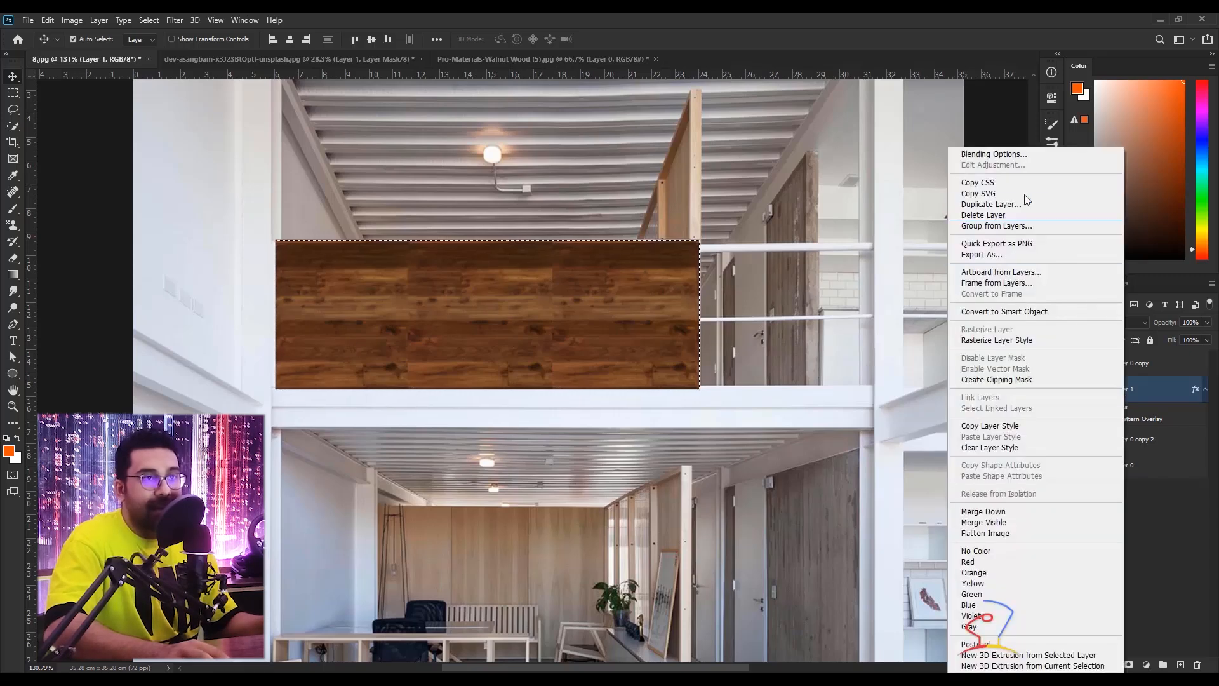
pyautogui.click(981, 15)
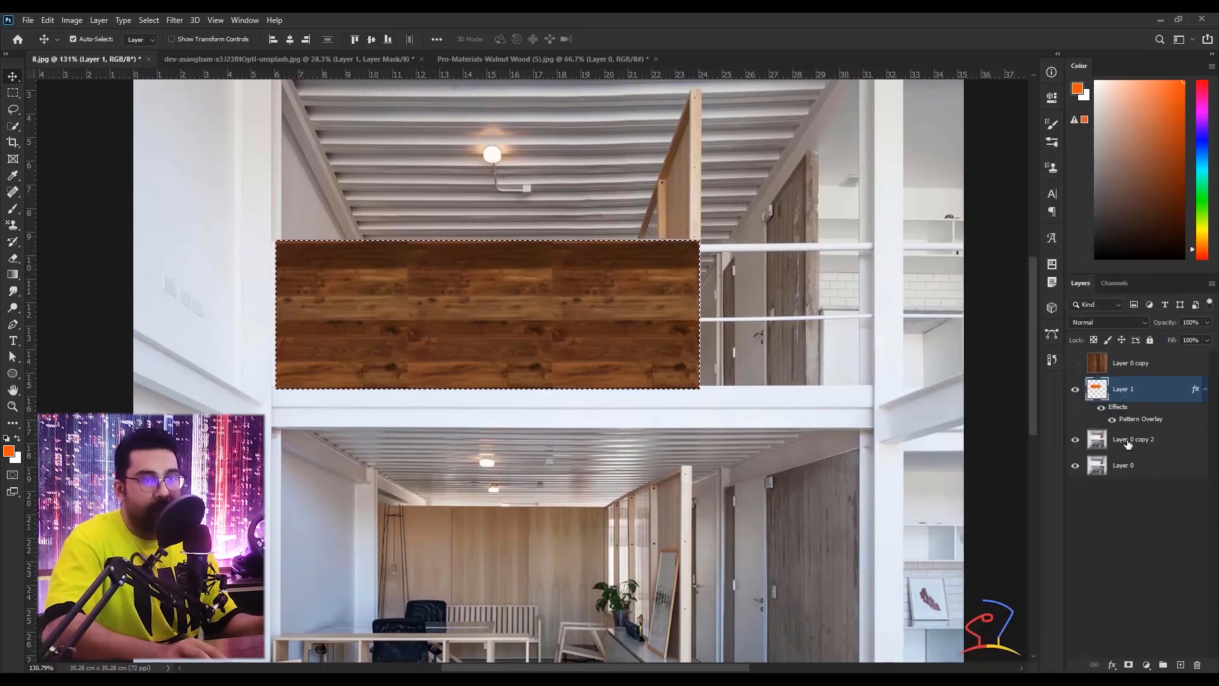
pyautogui.doubleClick(1121, 412)
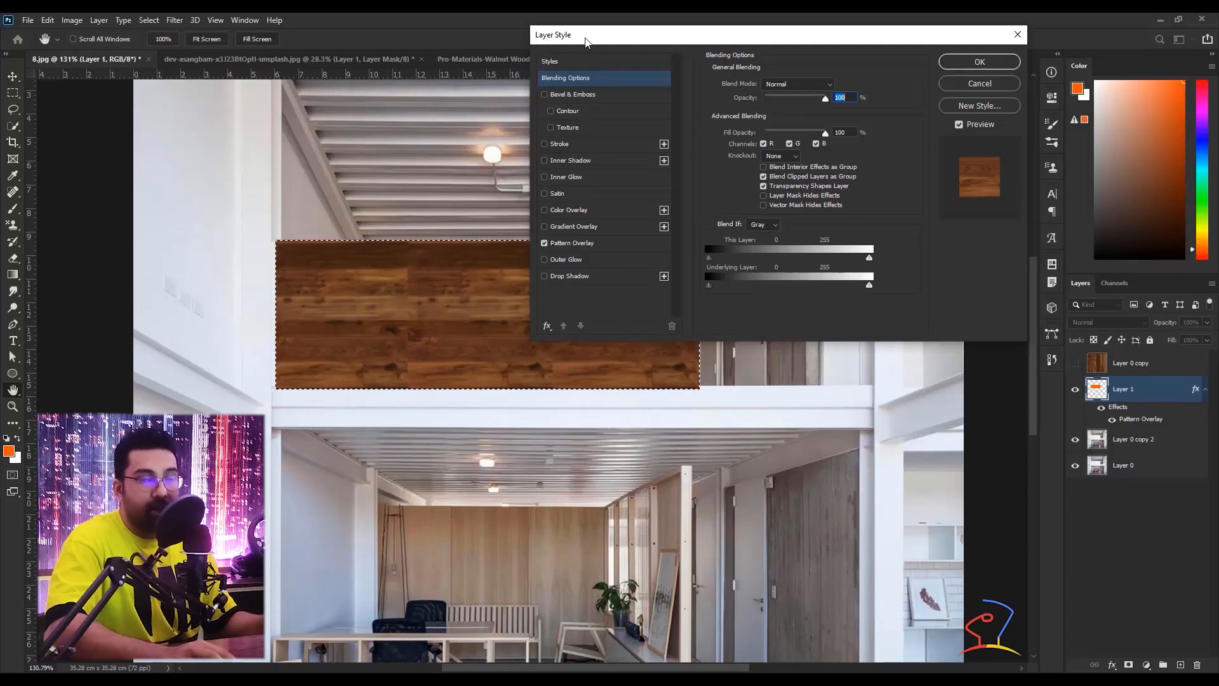
pyautogui.click(565, 247)
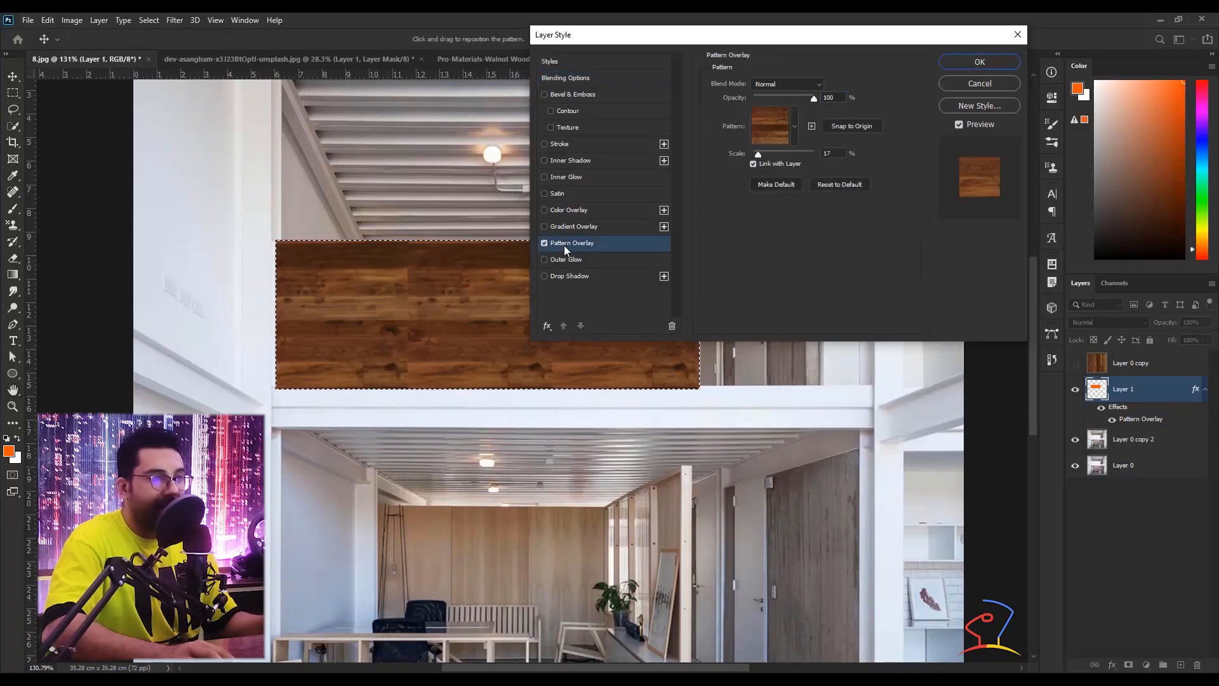
pyautogui.moveTo(380, 274); pyautogui.dragTo(390, 338)
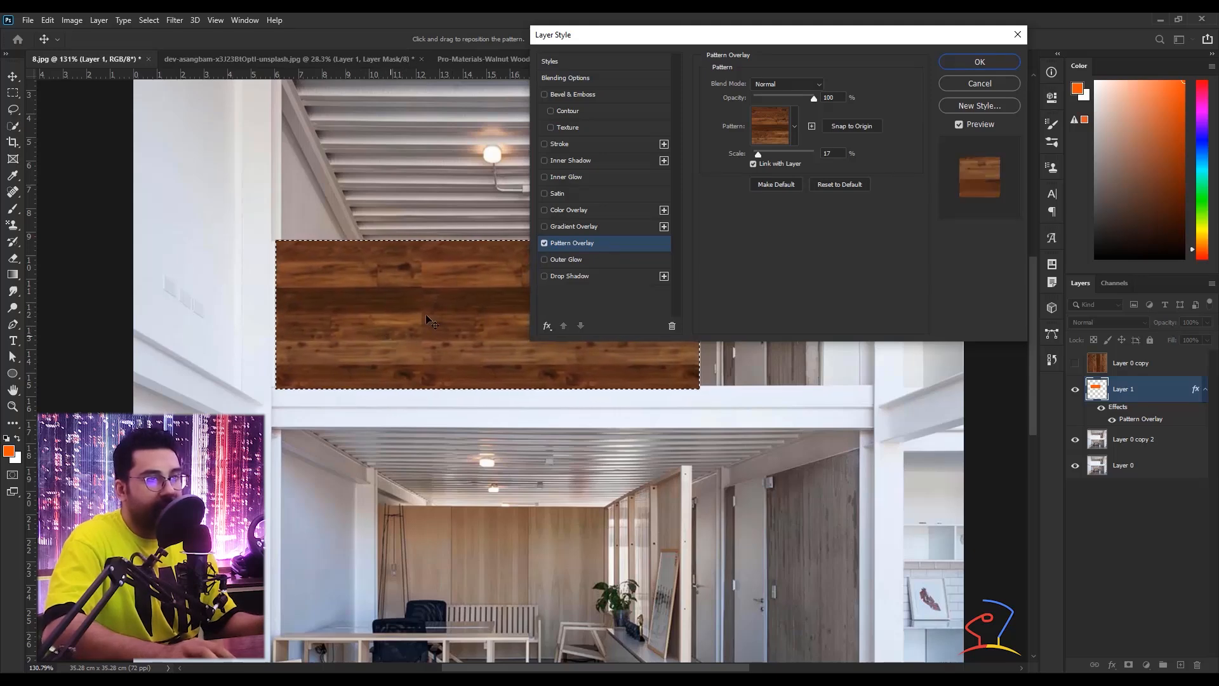
pyautogui.click(975, 66)
pyautogui.scroll(-3, 478, 290)
pyautogui.hotkey('ctrl', 'd')
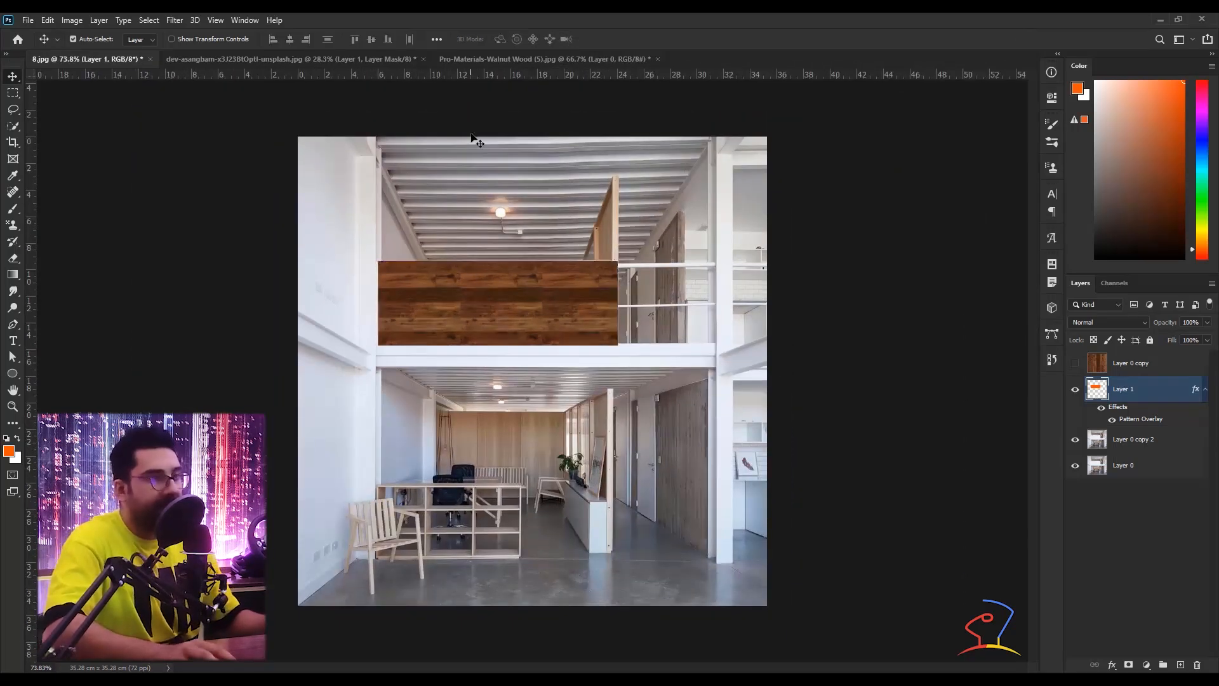
# Switch to the Pattern Stamp tool and choose the yellow autumn trees pattern from the Trees group
pyautogui.moveTo(11, 236); pyautogui.dragTo(71, 238)
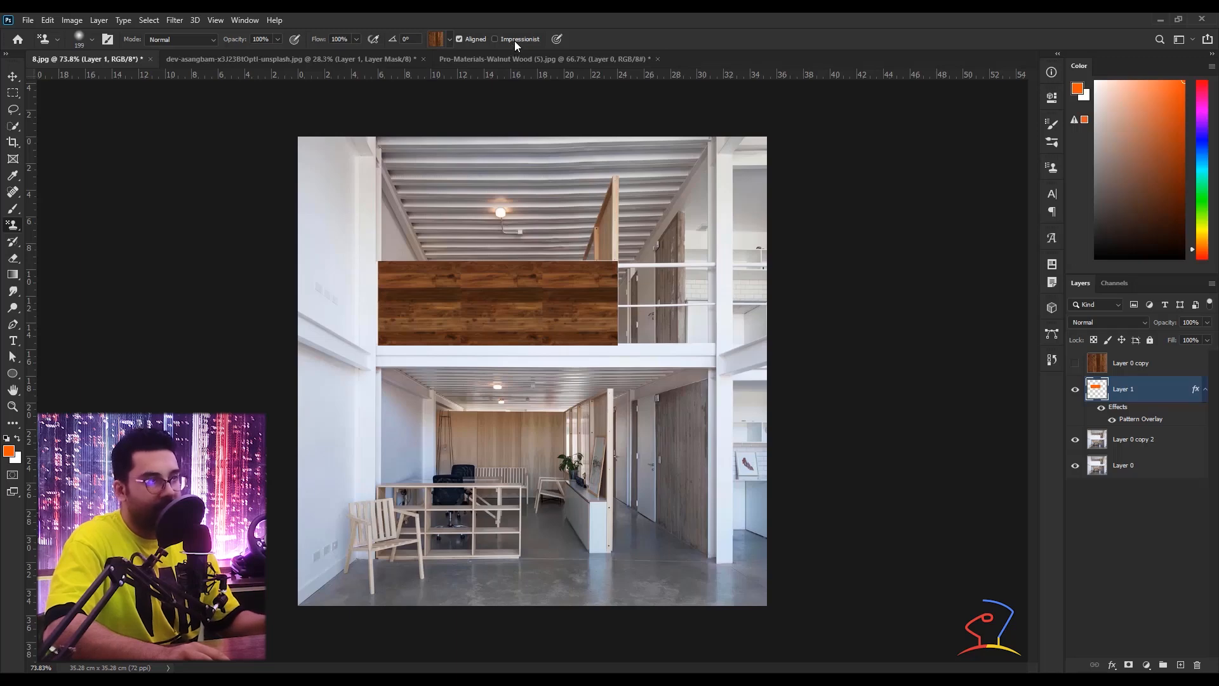
pyautogui.click(450, 39)
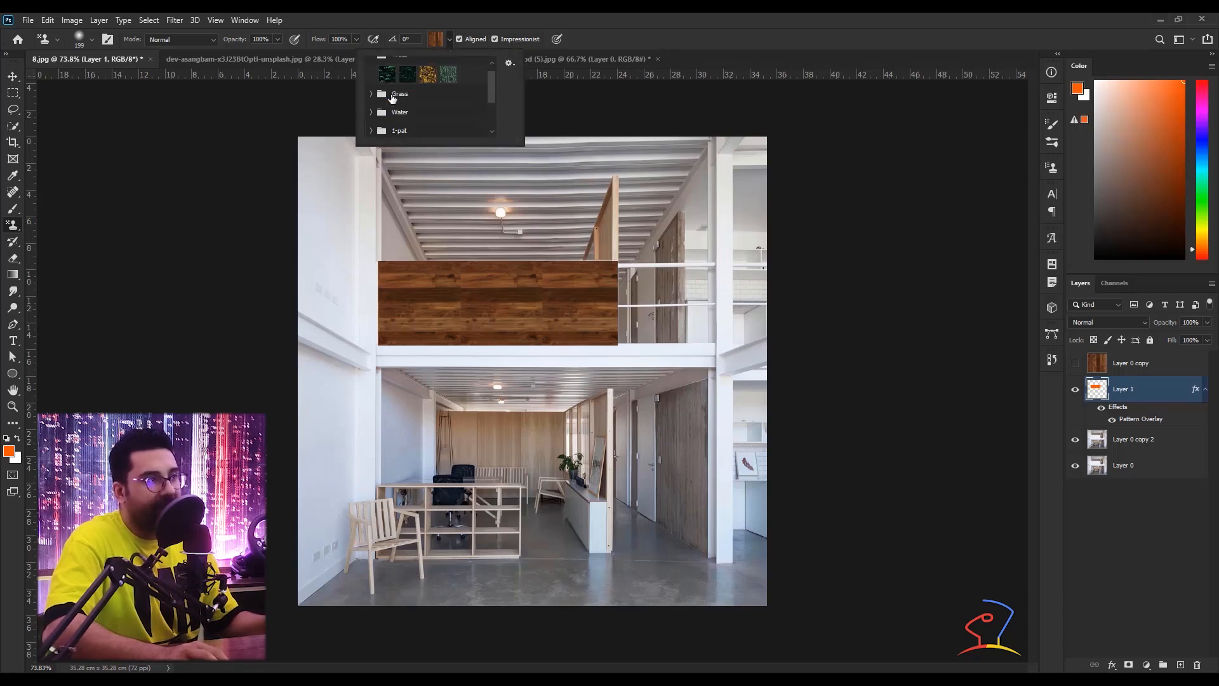
pyautogui.click(521, 39)
pyautogui.scroll(-4, 632, 245)
pyautogui.scroll(4, 635, 253)
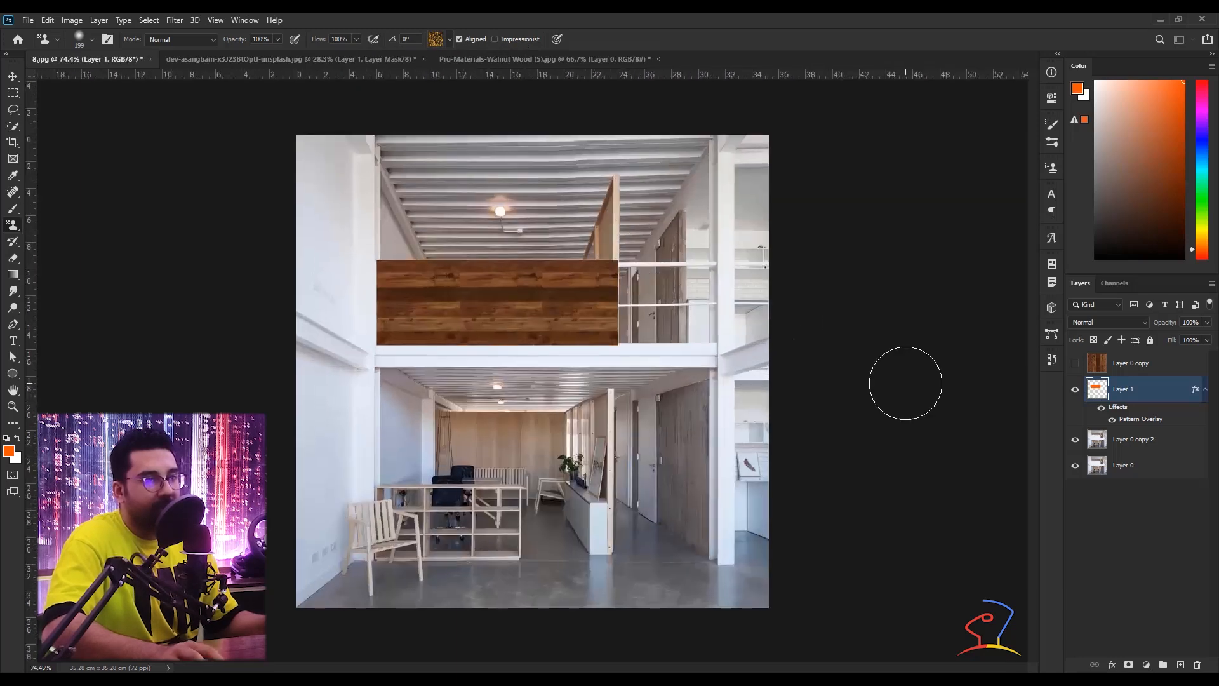
# Paint with the Pattern Stamp tool across the upper part of the image on Layer 1, using the yellow trees pattern
pyautogui.moveTo(783, 161)
pyautogui.mouseDown()
pyautogui.moveTo(329, 177)
pyautogui.moveTo(749, 209)
pyautogui.mouseUp()
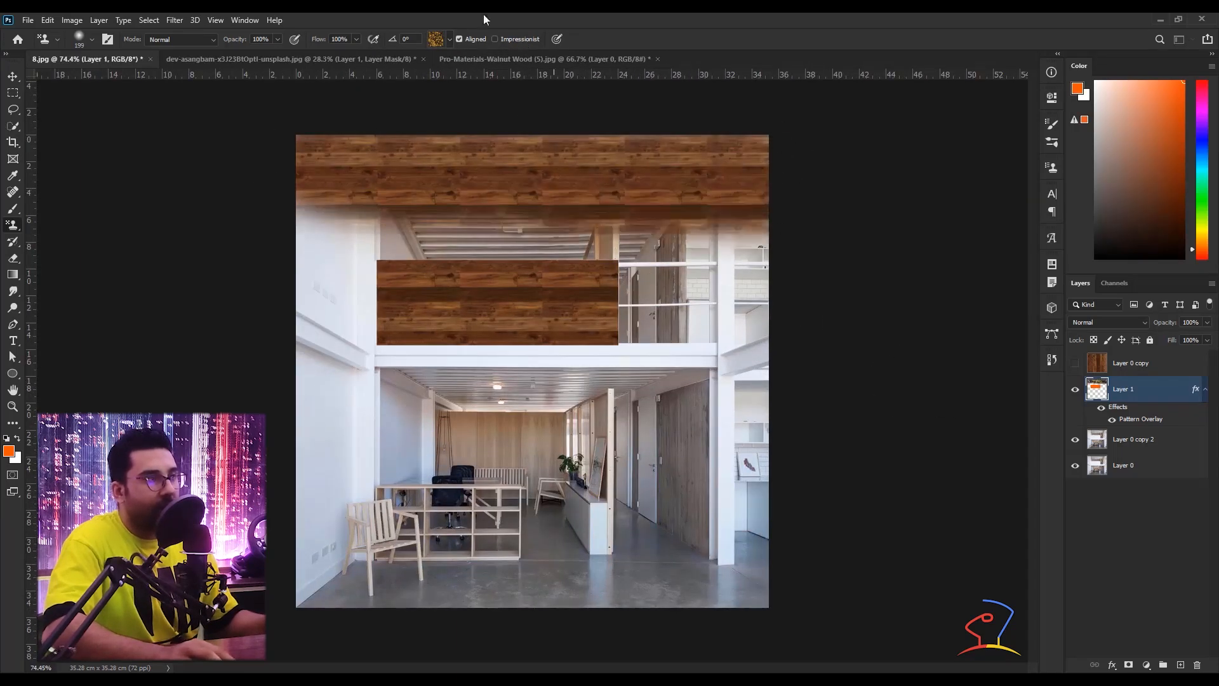
pyautogui.click(450, 40)
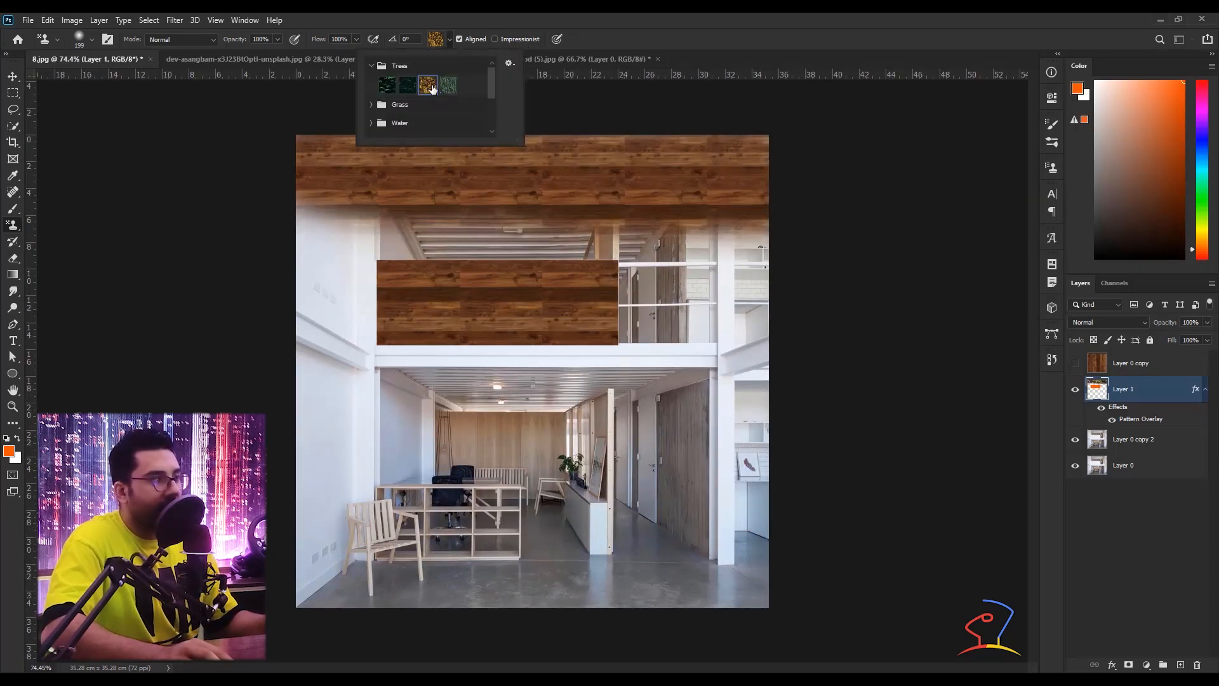
pyautogui.moveTo(714, 267)
pyautogui.mouseDown()
pyautogui.moveTo(294, 251)
pyautogui.moveTo(762, 263)
pyautogui.mouseUp()
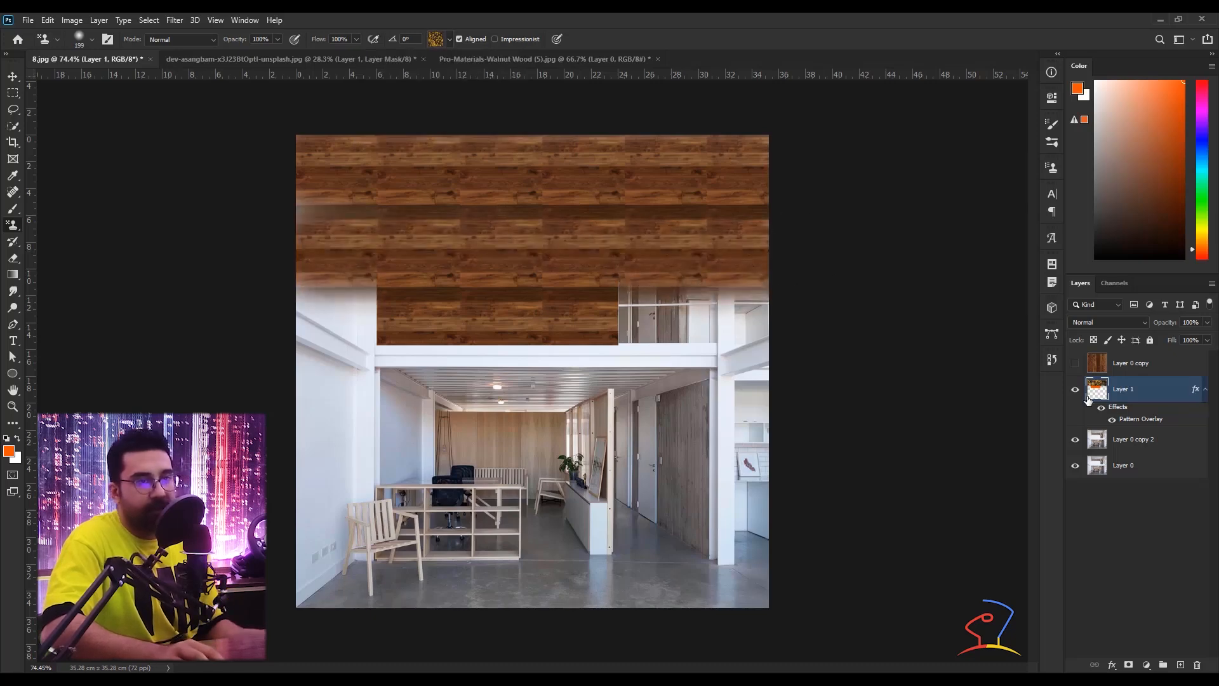
# Add a new layer above Layer 0 copy and paint the yellow autumn trees pattern over the upper half of the image
pyautogui.click(1131, 363)
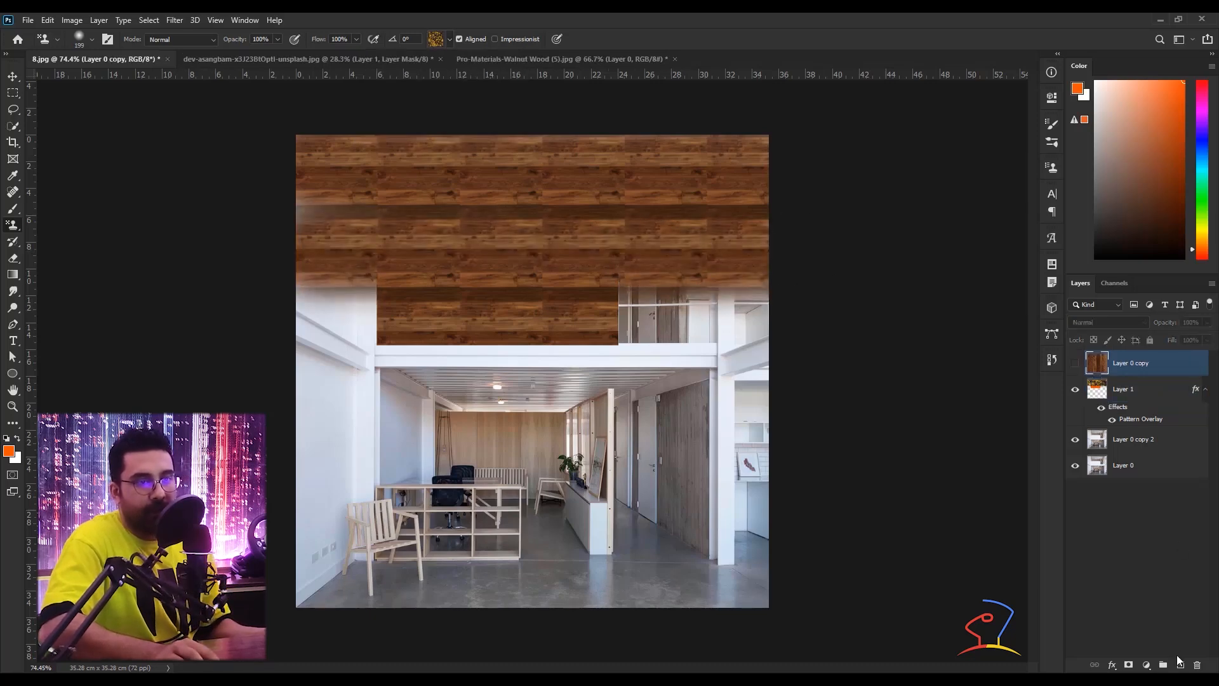
pyautogui.click(1179, 662)
pyautogui.moveTo(482, 209)
pyautogui.mouseDown()
pyautogui.moveTo(641, 191)
pyautogui.moveTo(438, 203)
pyautogui.moveTo(337, 164)
pyautogui.moveTo(317, 318)
pyautogui.moveTo(673, 318)
pyautogui.moveTo(730, 191)
pyautogui.moveTo(769, 241)
pyautogui.moveTo(457, 358)
pyautogui.moveTo(304, 374)
pyautogui.moveTo(762, 378)
pyautogui.mouseUp()
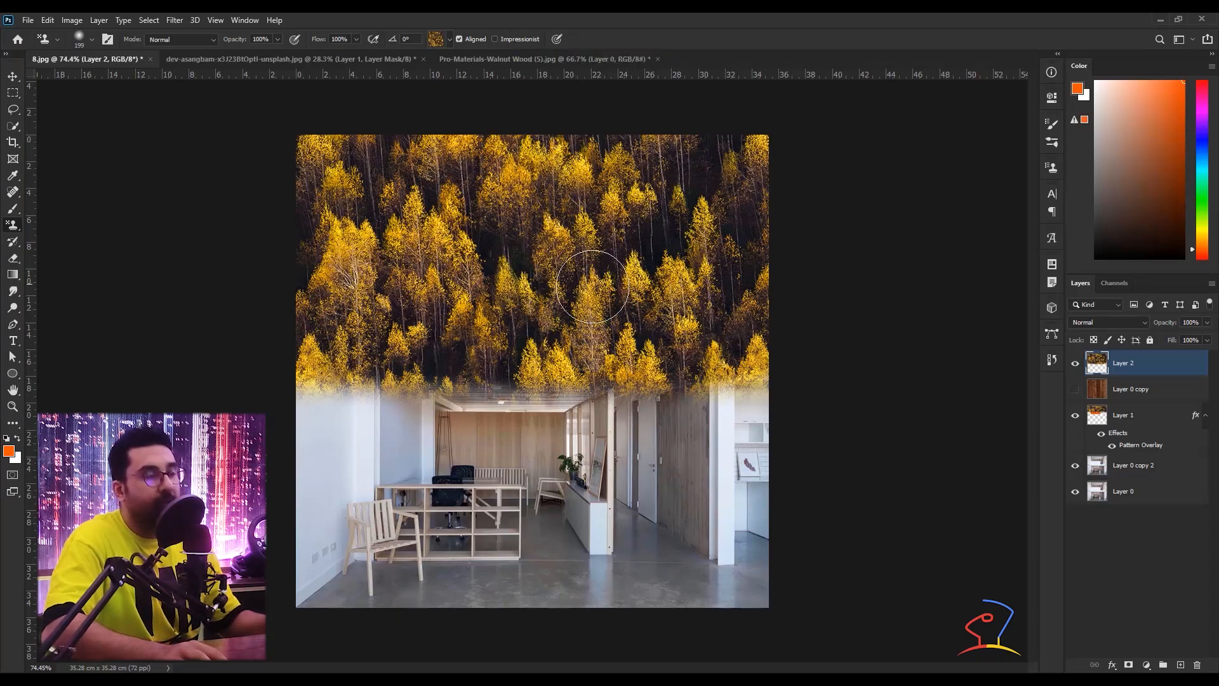
# Enable the Impressionist option and paint a short horizontal stroke just below the trees at the image's right side on Layer 2
pyautogui.scroll(8, 324, 244)
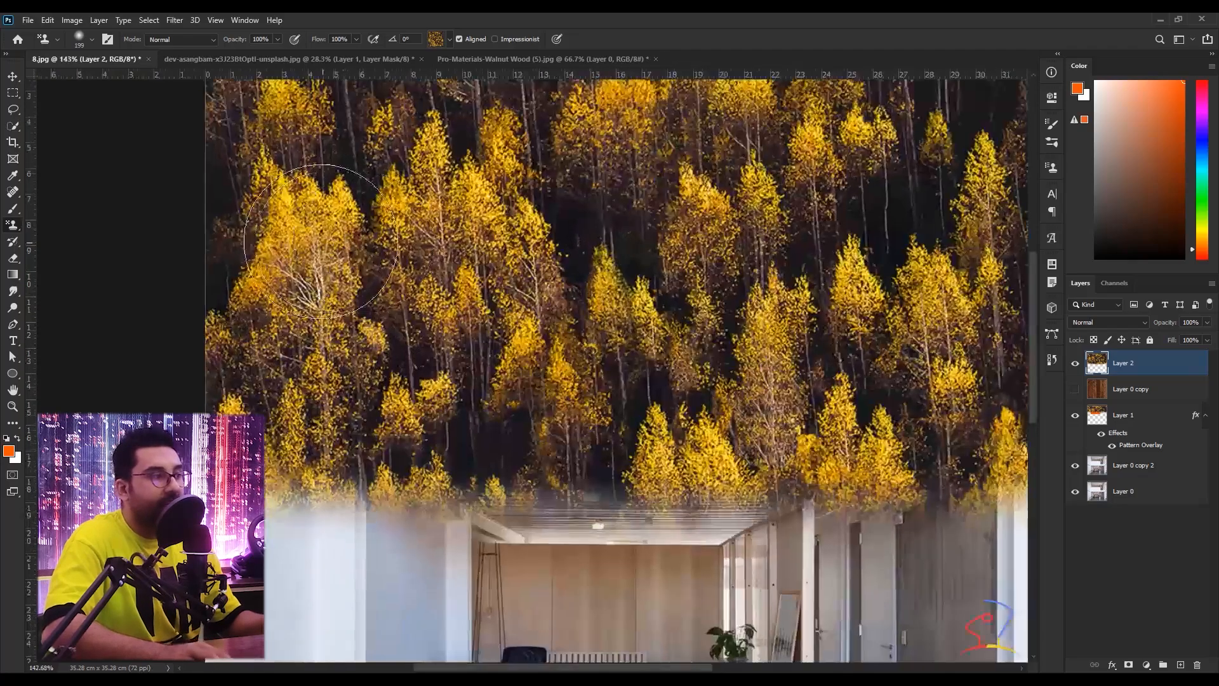
pyautogui.moveTo(575, 285); pyautogui.dragTo(504, 290)
pyautogui.scroll(-6, 573, 204)
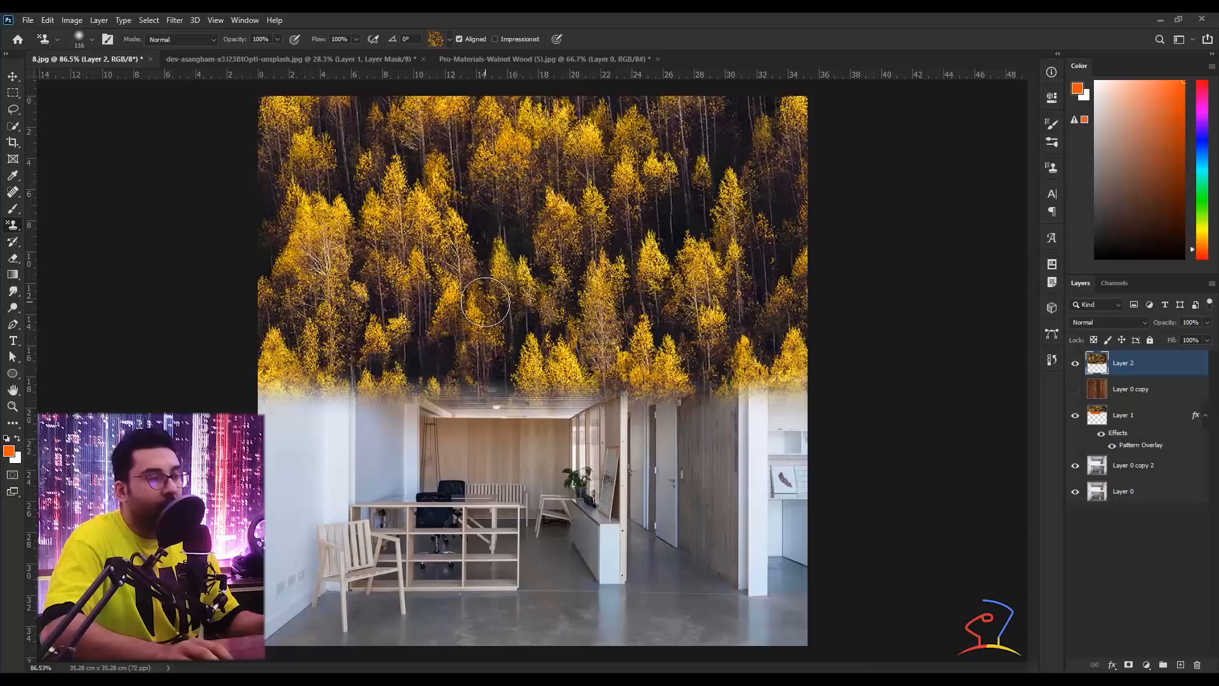
pyautogui.click(507, 38)
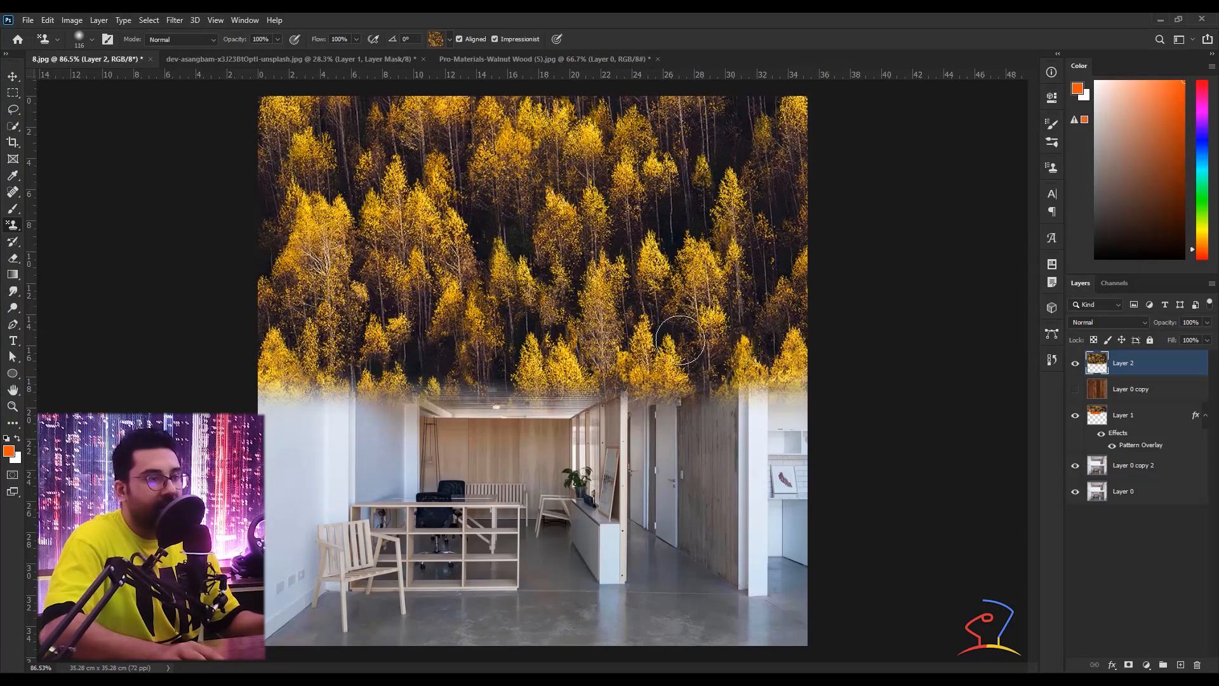
pyautogui.moveTo(795, 427); pyautogui.dragTo(655, 431)
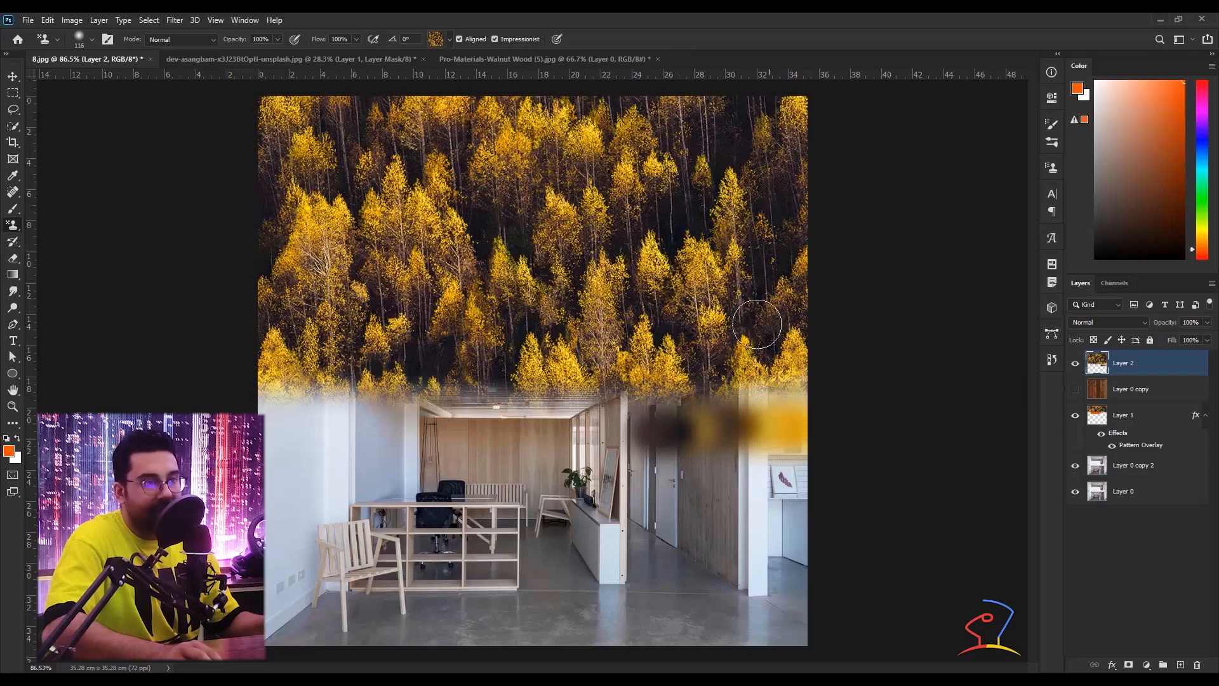
# Enlarge the brush to about 1031 px and try broad Impressionist strokes across the middle of the image
pyautogui.scroll(10, 756, 324)
pyautogui.scroll(-5, 622, 209)
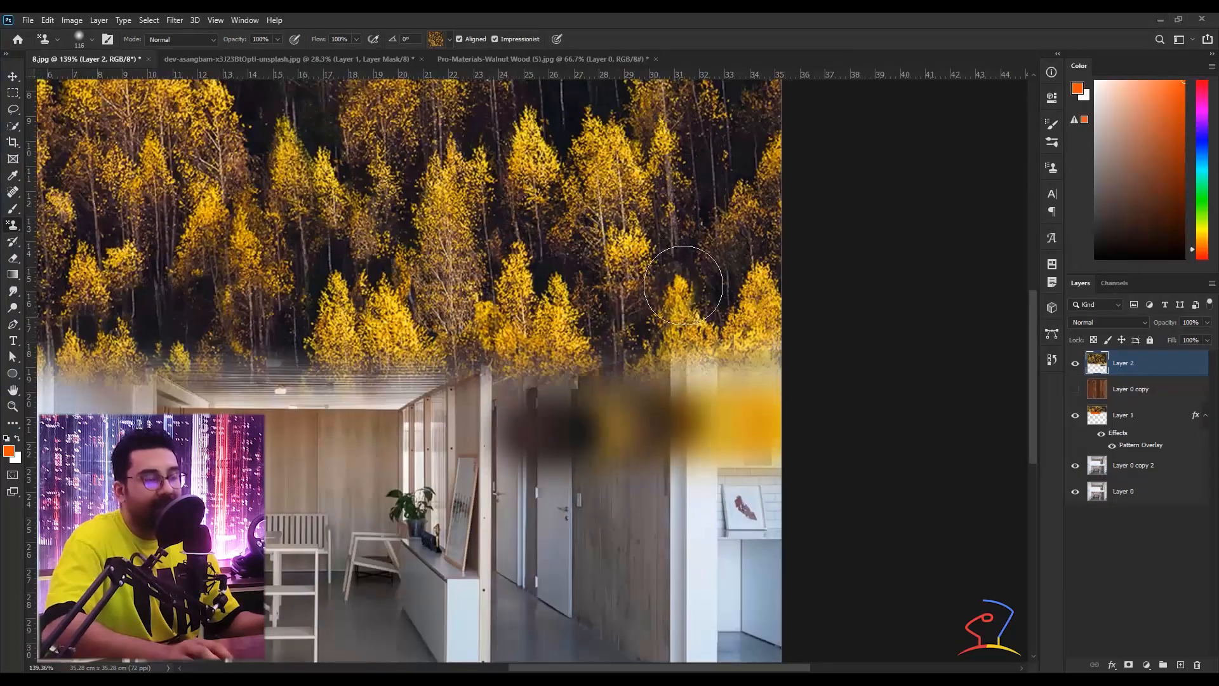
pyautogui.moveTo(784, 379); pyautogui.dragTo(716, 372)
pyautogui.moveTo(469, 401); pyautogui.dragTo(746, 397)
pyautogui.click(479, 406)
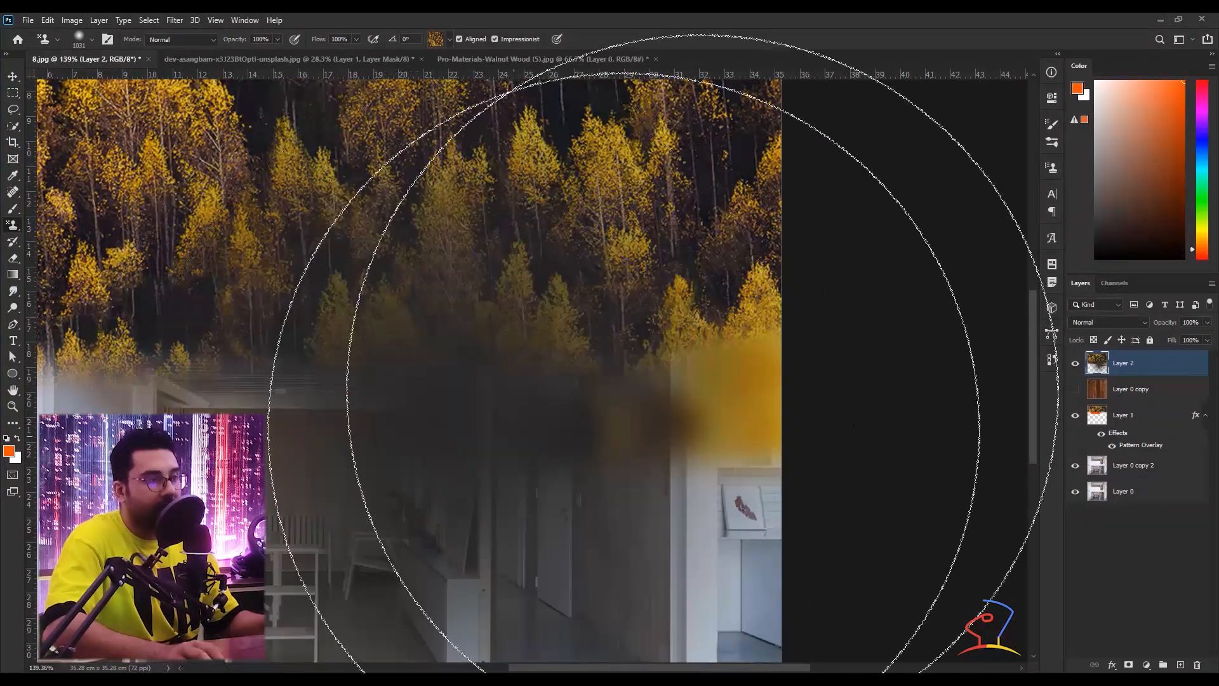
pyautogui.scroll(-4, 663, 394)
pyautogui.moveTo(436, 436)
pyautogui.mouseDown()
pyautogui.moveTo(436, 421)
pyautogui.moveTo(579, 299)
pyautogui.moveTo(693, 470)
pyautogui.mouseUp()
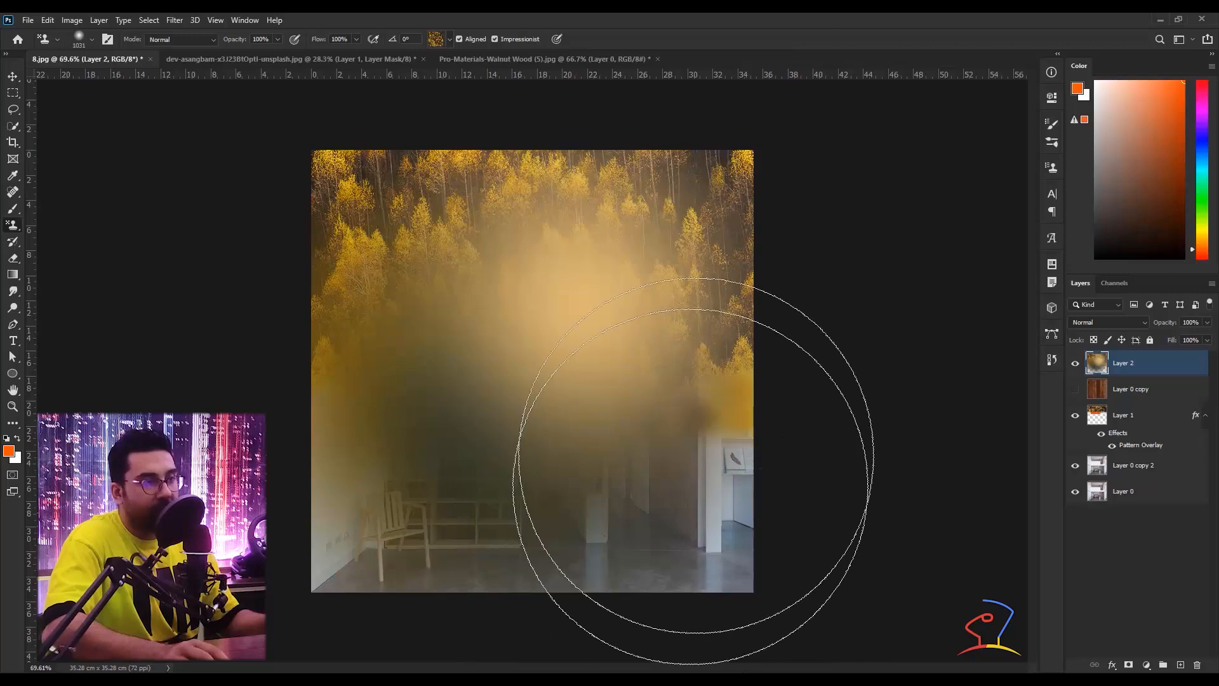
pyautogui.moveTo(649, 424); pyautogui.dragTo(560, 441)
# Undo the most recent oversized Impressionist strokes over the middle of the image
pyautogui.hotkey('ctrl', 'z')
pyautogui.hotkey('ctrl', 'z')
pyautogui.hotkey('ctrl', 'z')
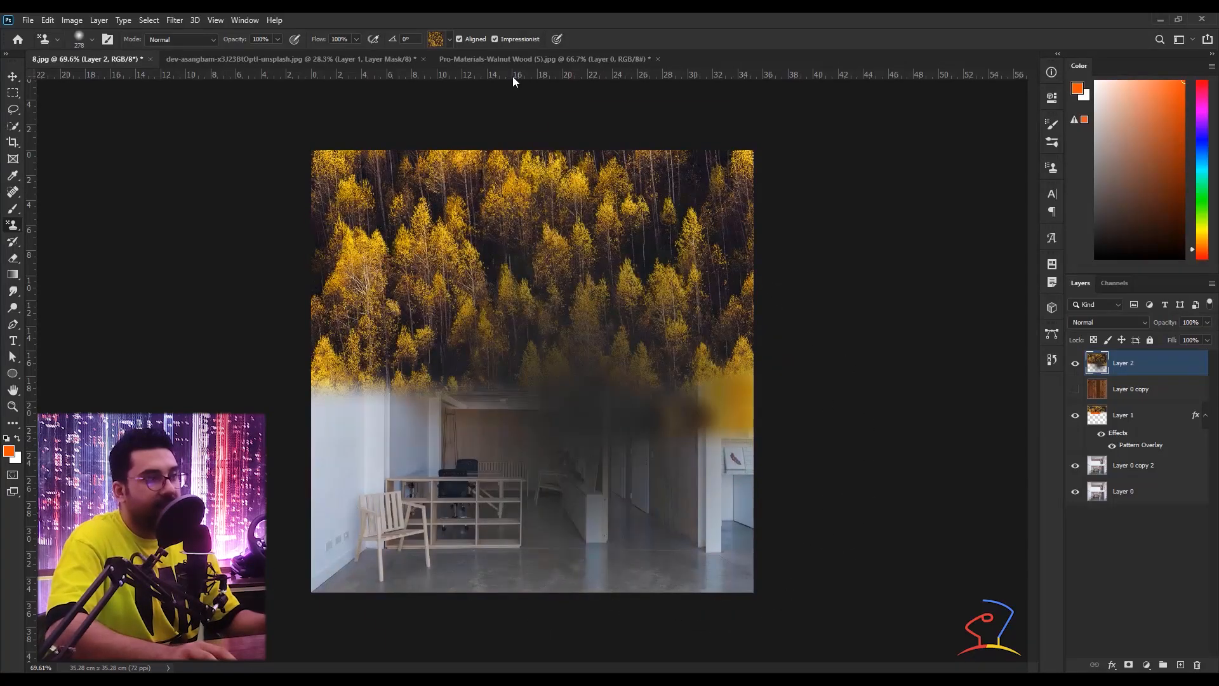
# Try Impressionist strokes above the wooden chair with a 278 px brush and over the image's right half with a 317 px brush
pyautogui.moveTo(371, 463); pyautogui.dragTo(407, 463)
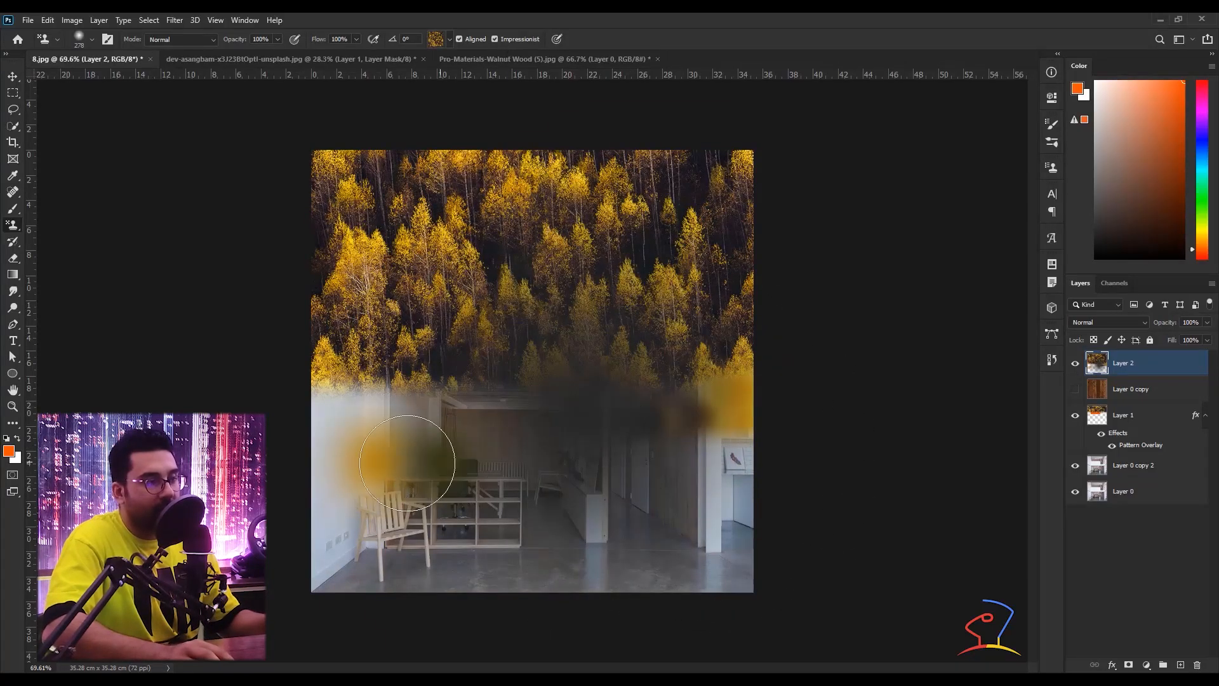
pyautogui.scroll(5, 422, 348)
pyautogui.moveTo(463, 310); pyautogui.dragTo(432, 313)
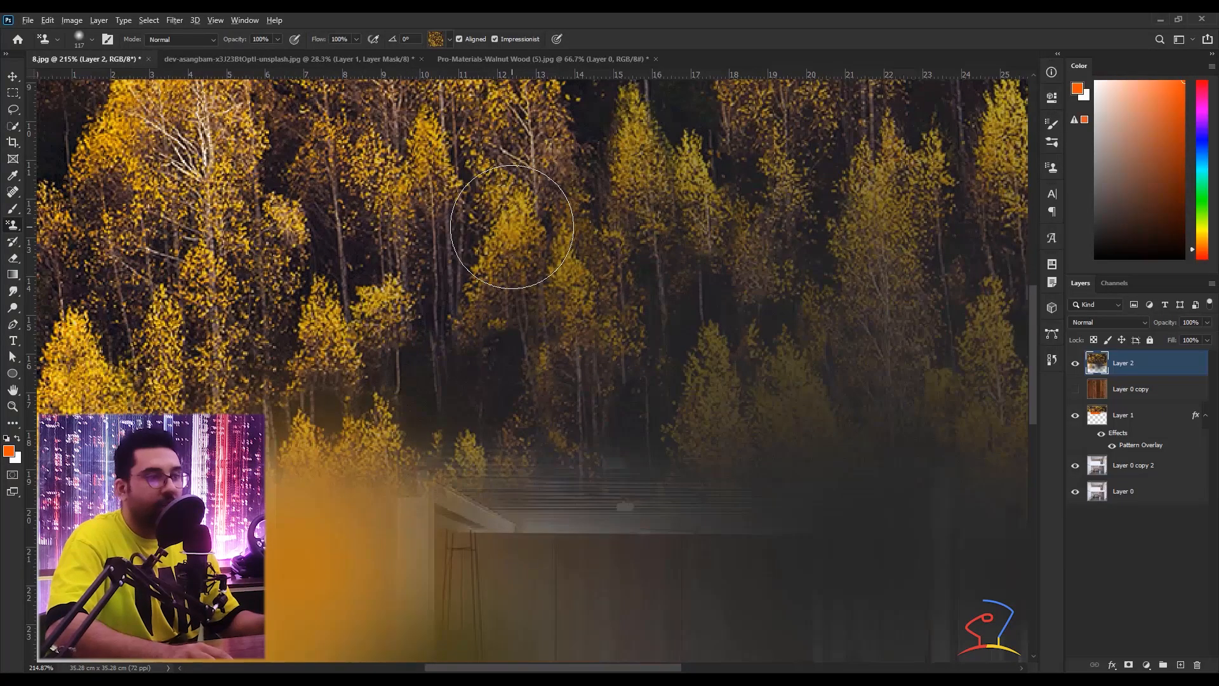
pyautogui.scroll(-5, 512, 227)
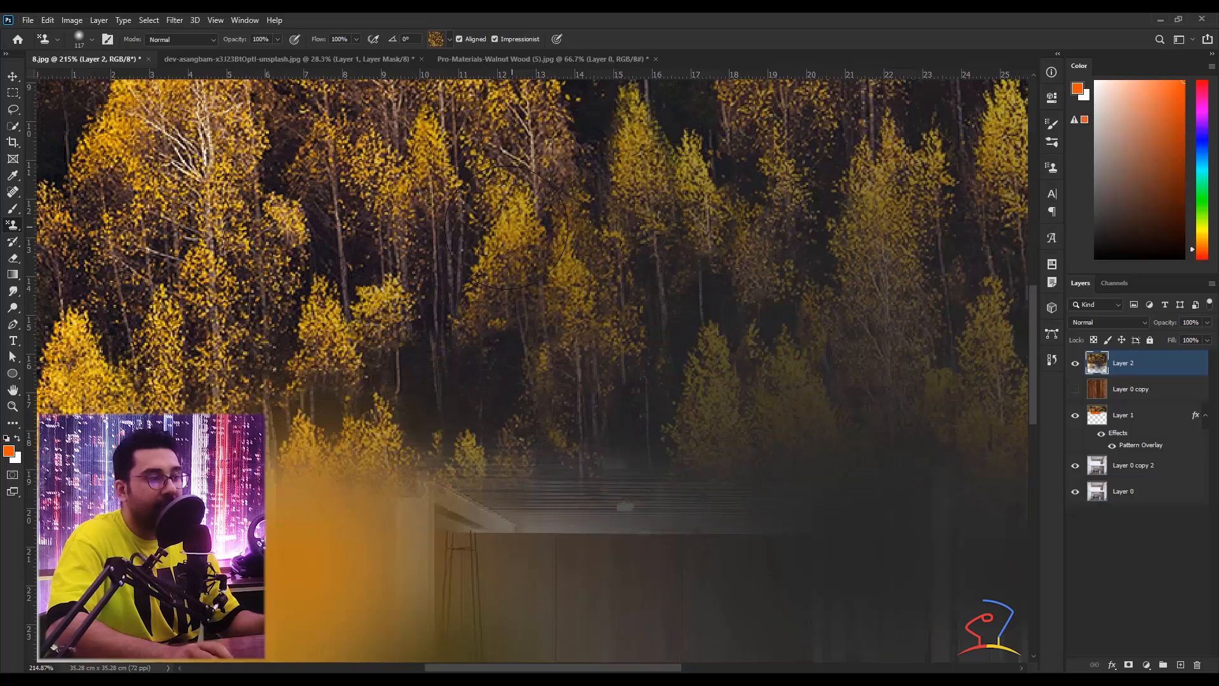
pyautogui.moveTo(514, 455)
pyautogui.mouseDown()
pyautogui.moveTo(650, 509)
pyautogui.moveTo(703, 266)
pyautogui.moveTo(716, 381)
pyautogui.moveTo(703, 556)
pyautogui.moveTo(626, 216)
pyautogui.mouseUp()
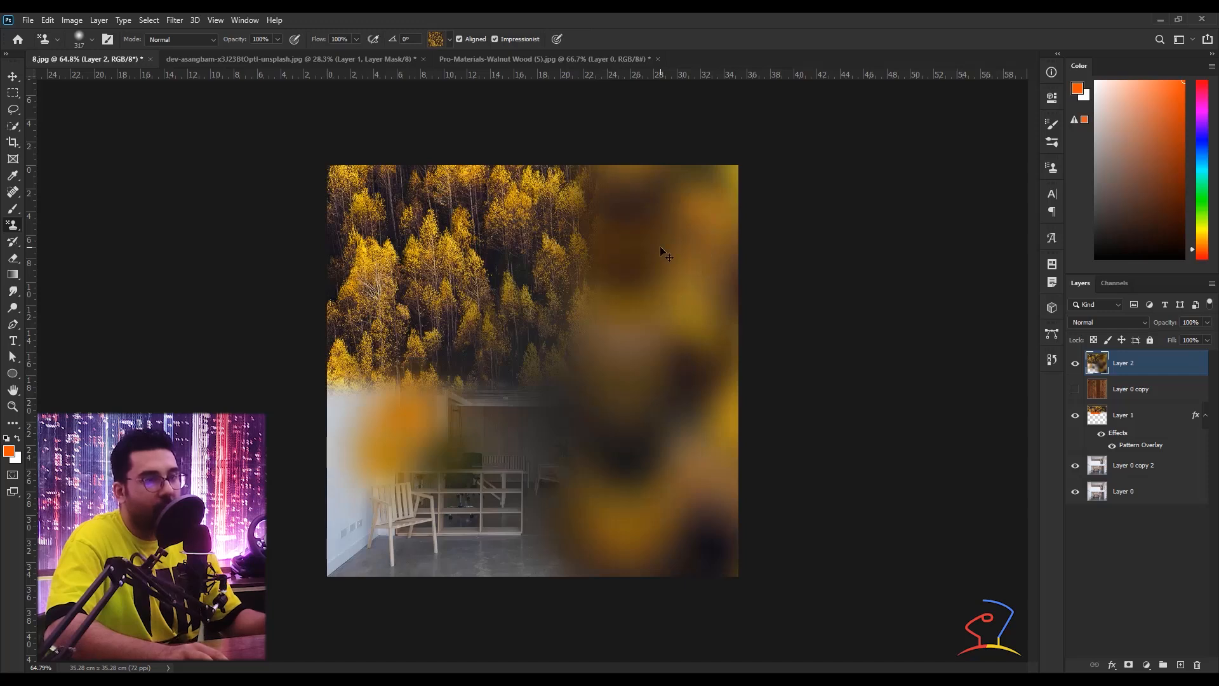
# Undo the Impressionist strokes on Layer 2 back to the first short stroke below the trees
pyautogui.hotkey('ctrl', 'z')
pyautogui.hotkey('ctrl', 'z')
pyautogui.hotkey('ctrl', 'z')
pyautogui.hotkey('ctrl', 'z')
pyautogui.hotkey('ctrl', 'z')
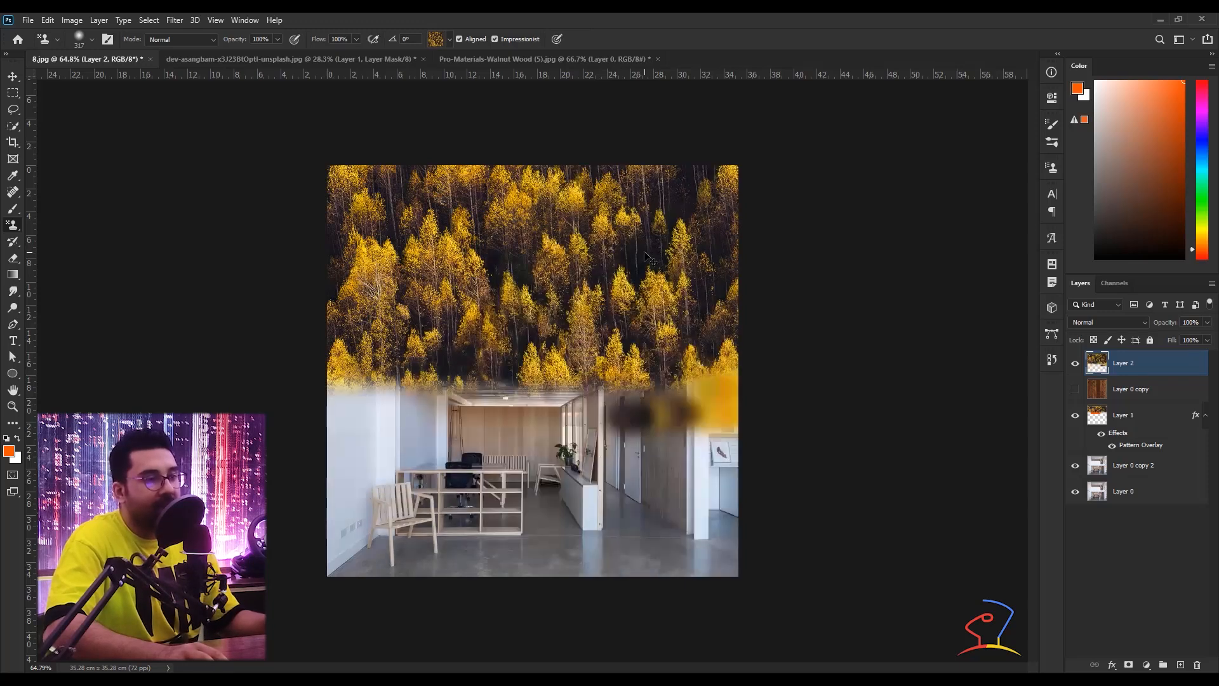